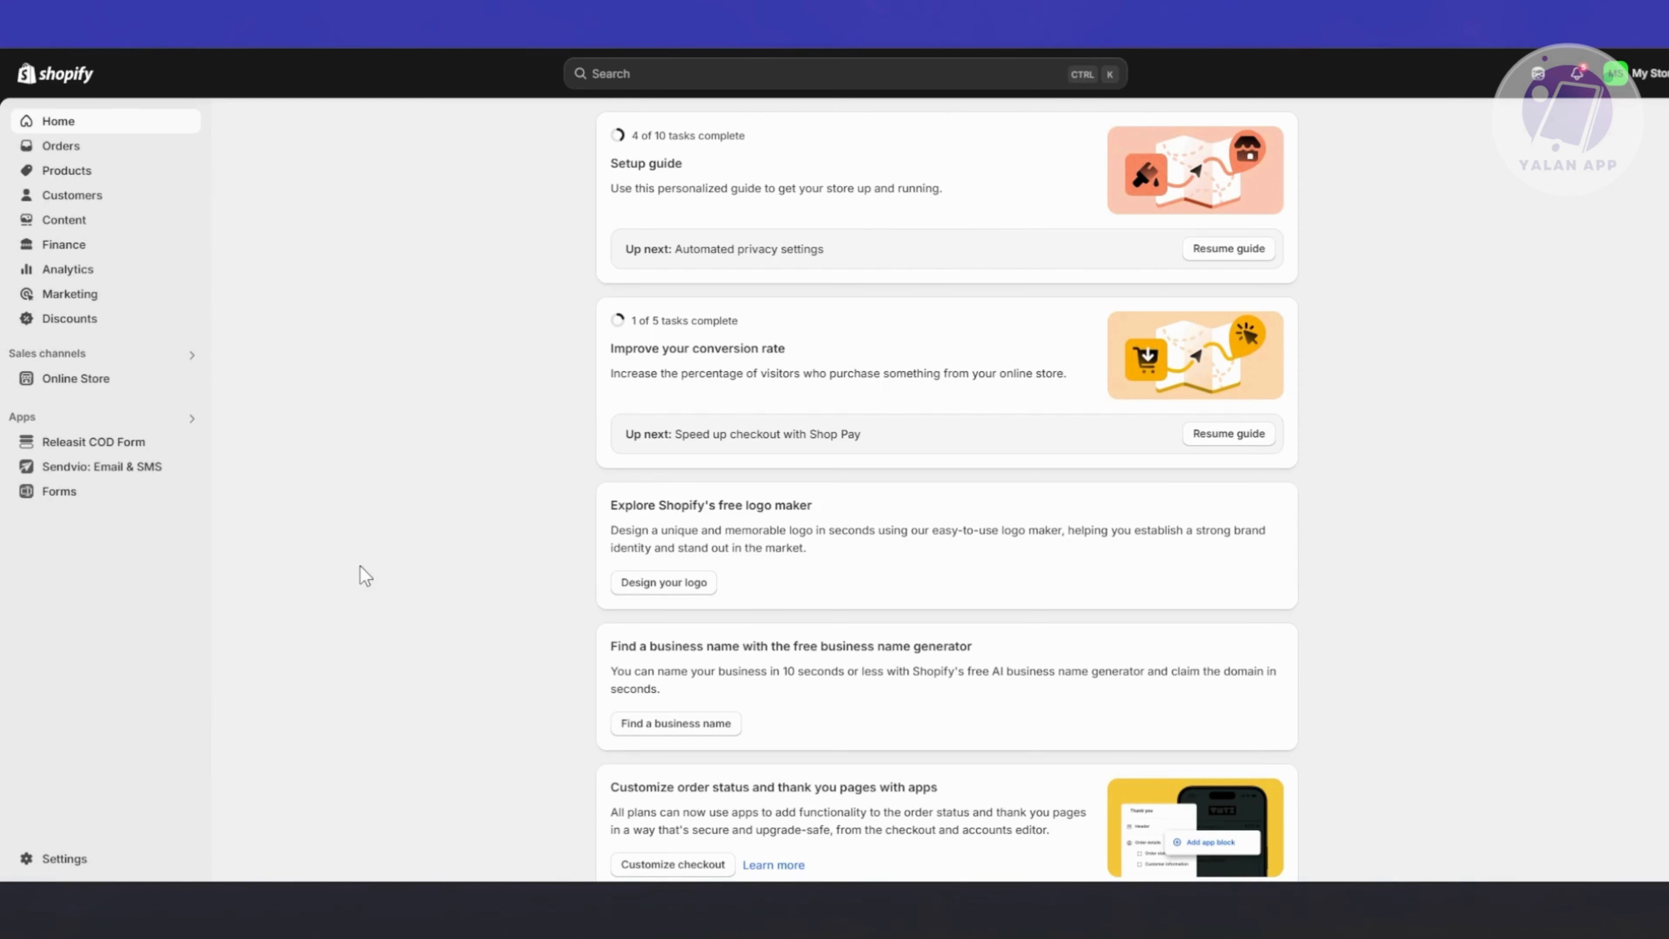
Open the Shopify App Store from the store's apps and sales channels settings
{"action": "left_click", "coordinate": [72, 860]}
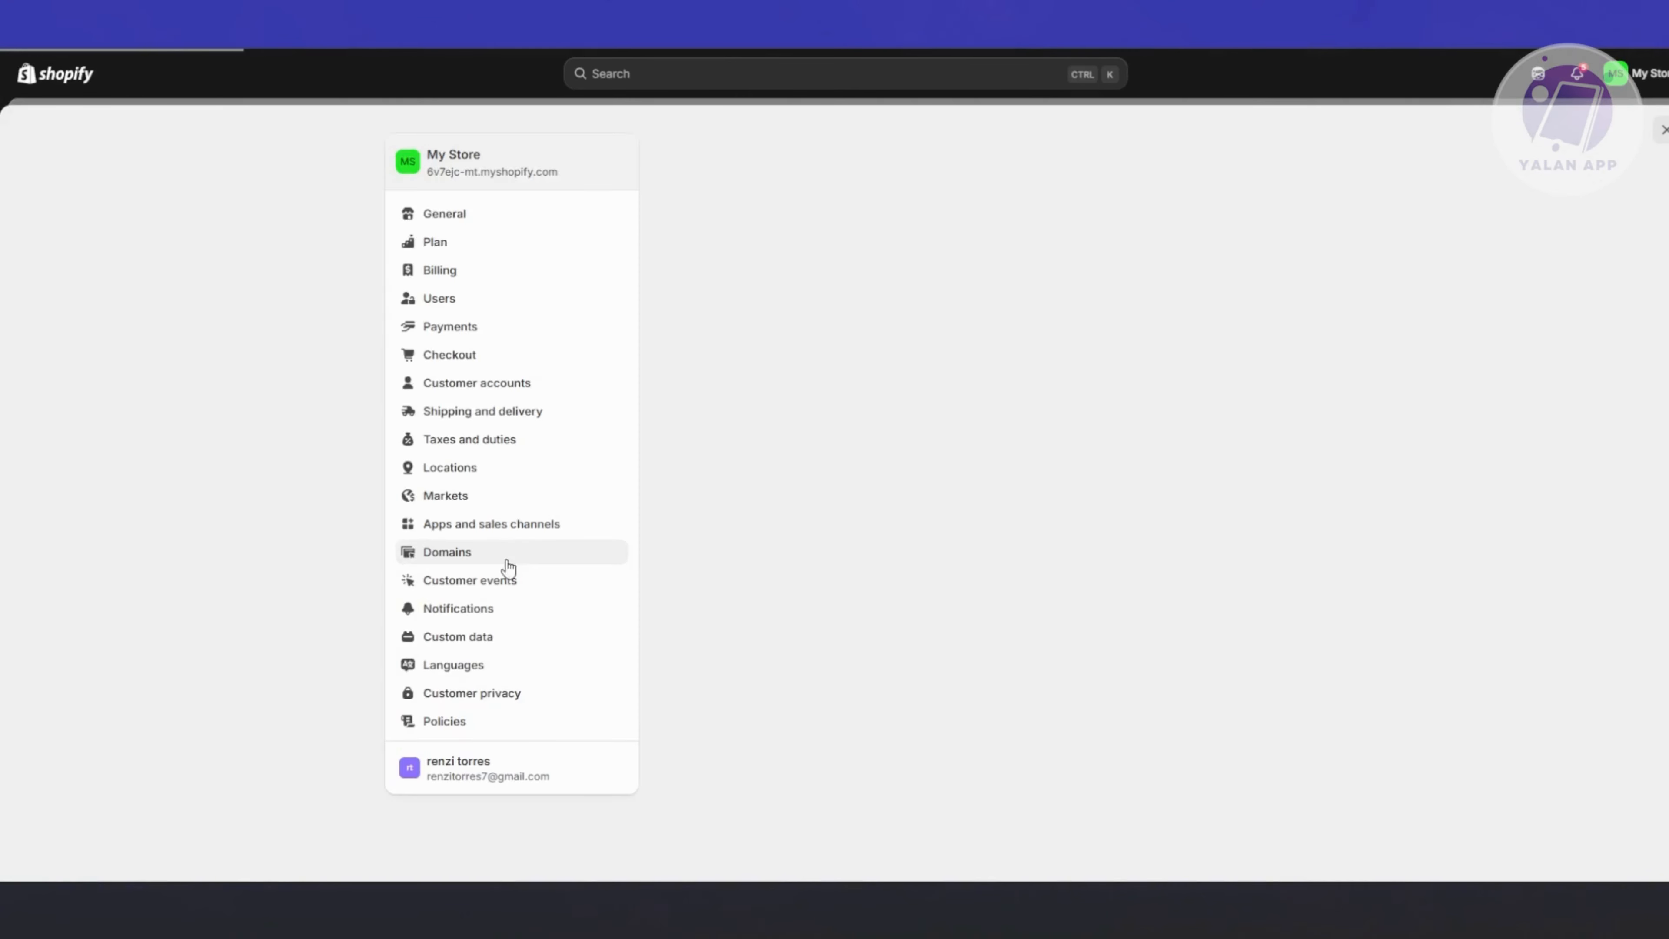
{"action": "left_click", "coordinate": [533, 525]}
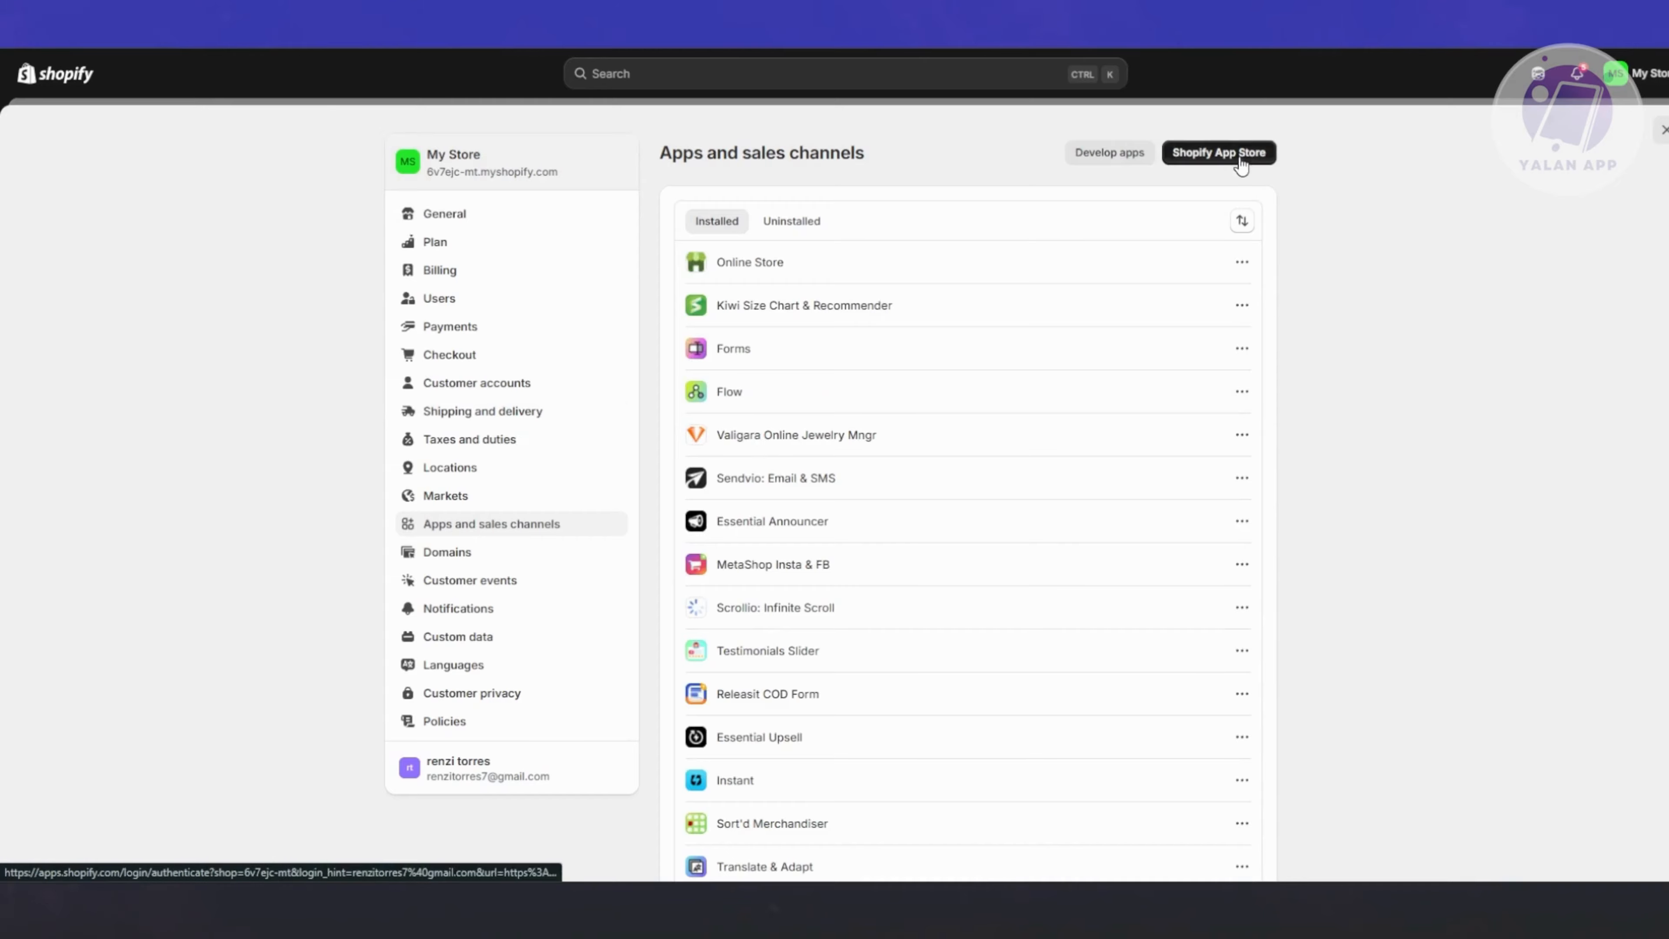
{"action": "left_click", "coordinate": [1239, 162]}
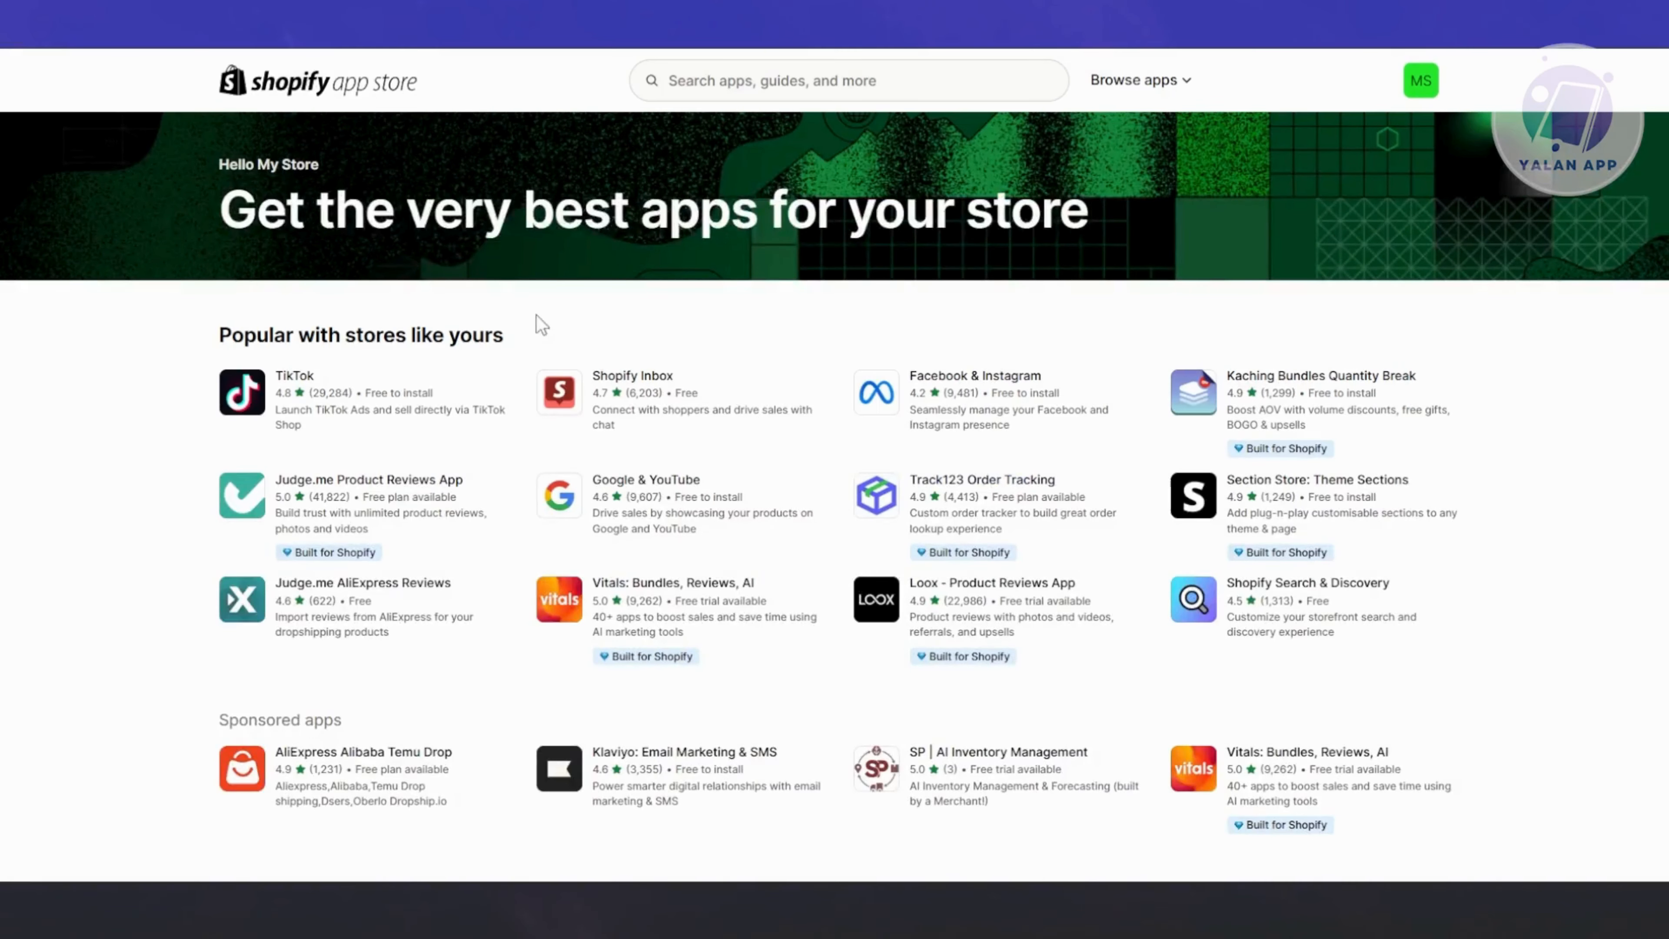
Search the app store for "bundler" and open the Bundler - Product Bundles listing
{"action": "left_click", "coordinate": [749, 79]}
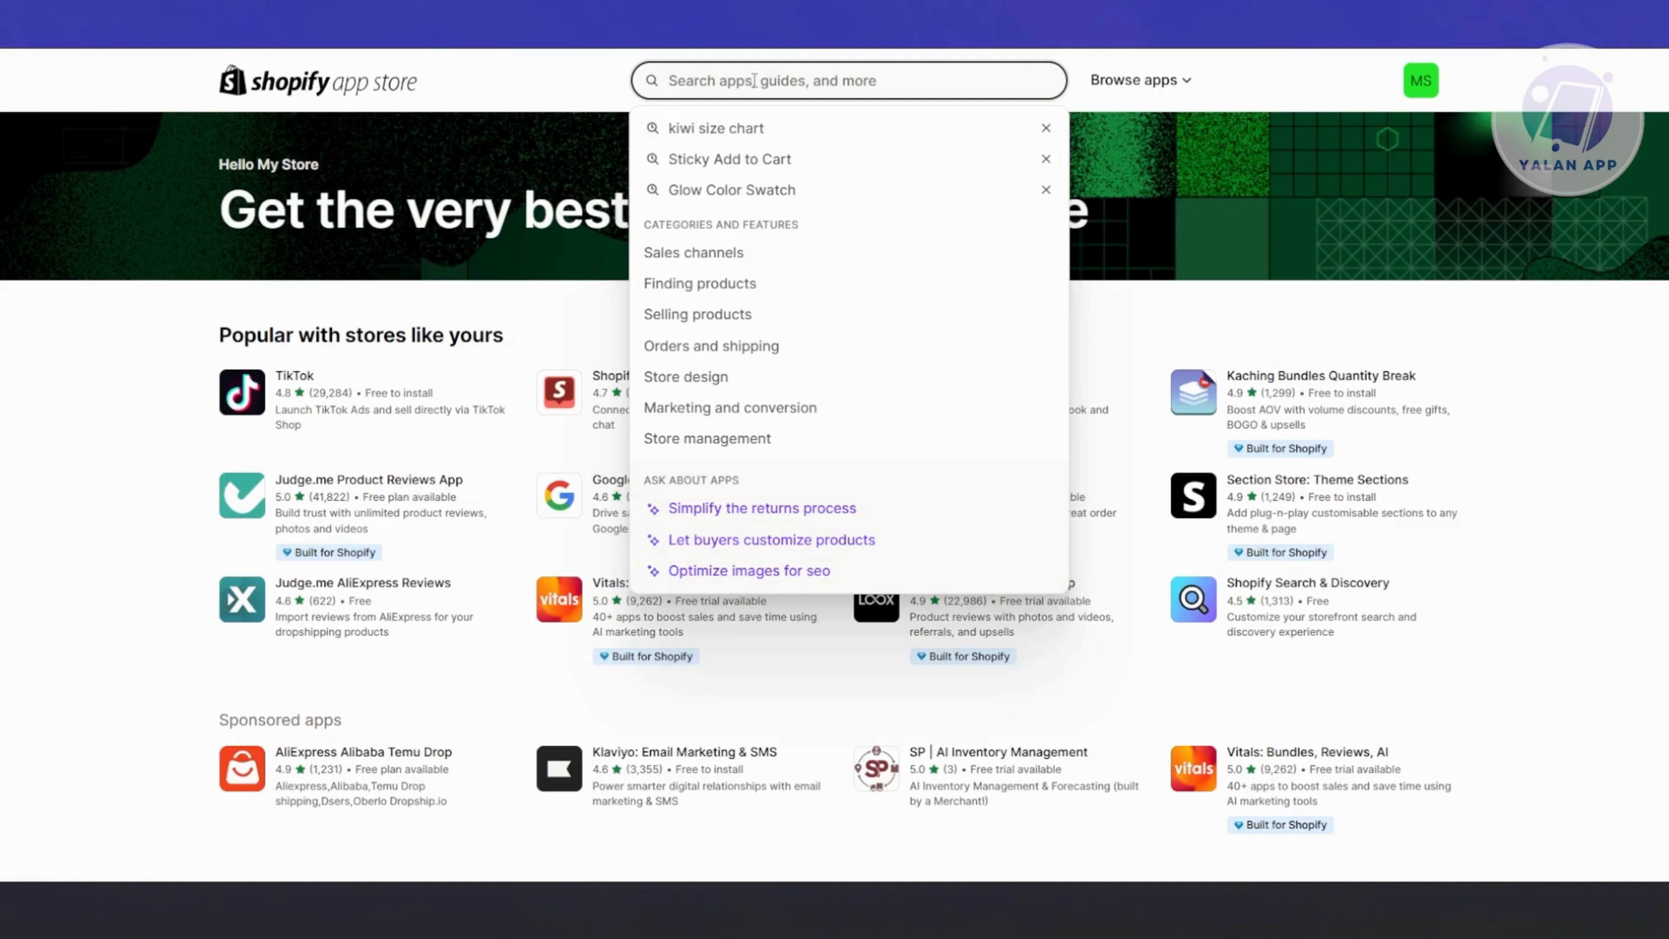
{"action": "type", "text": "bundler"}
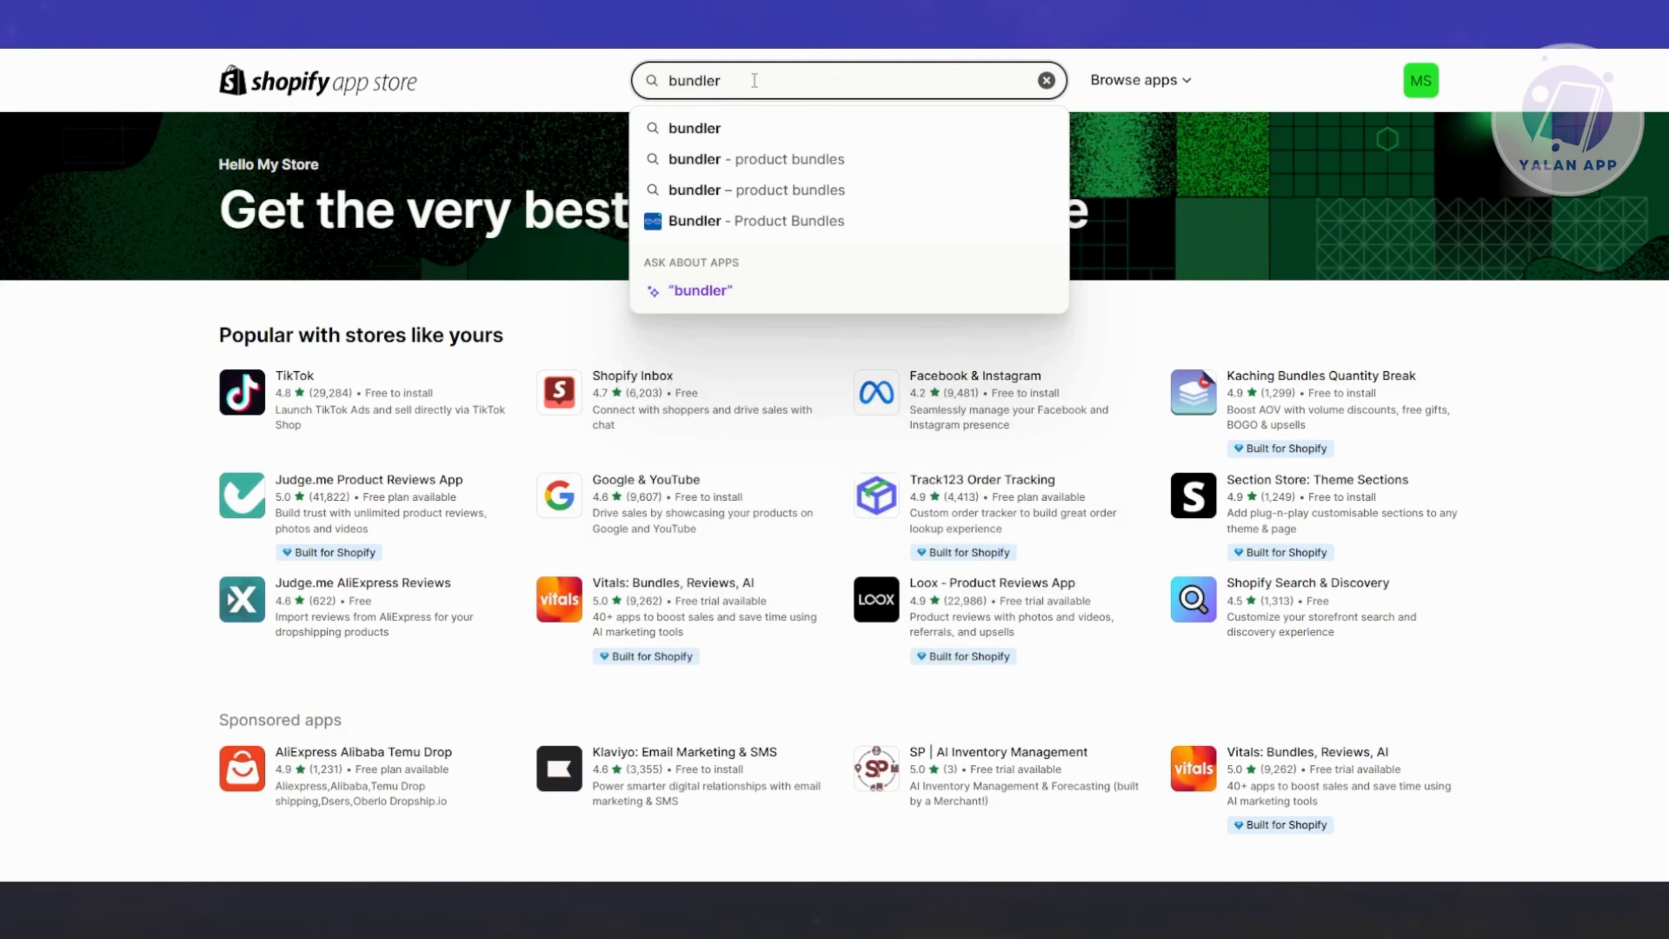
{"action": "key", "text": "Return"}
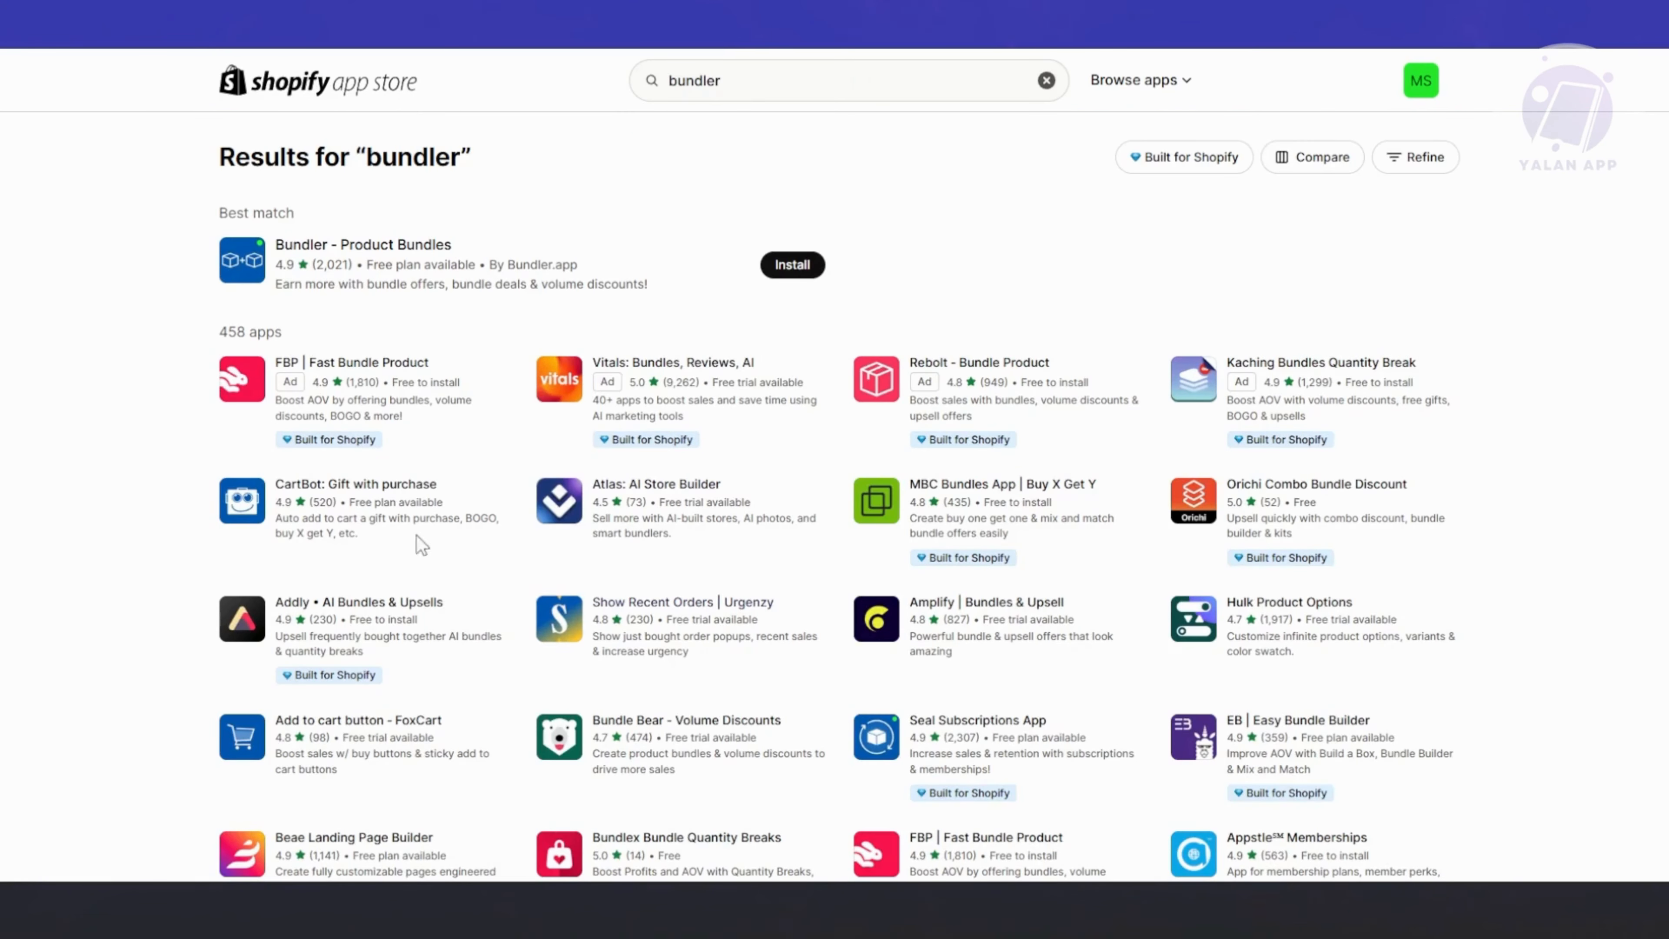
{"action": "left_click", "coordinate": [316, 263]}
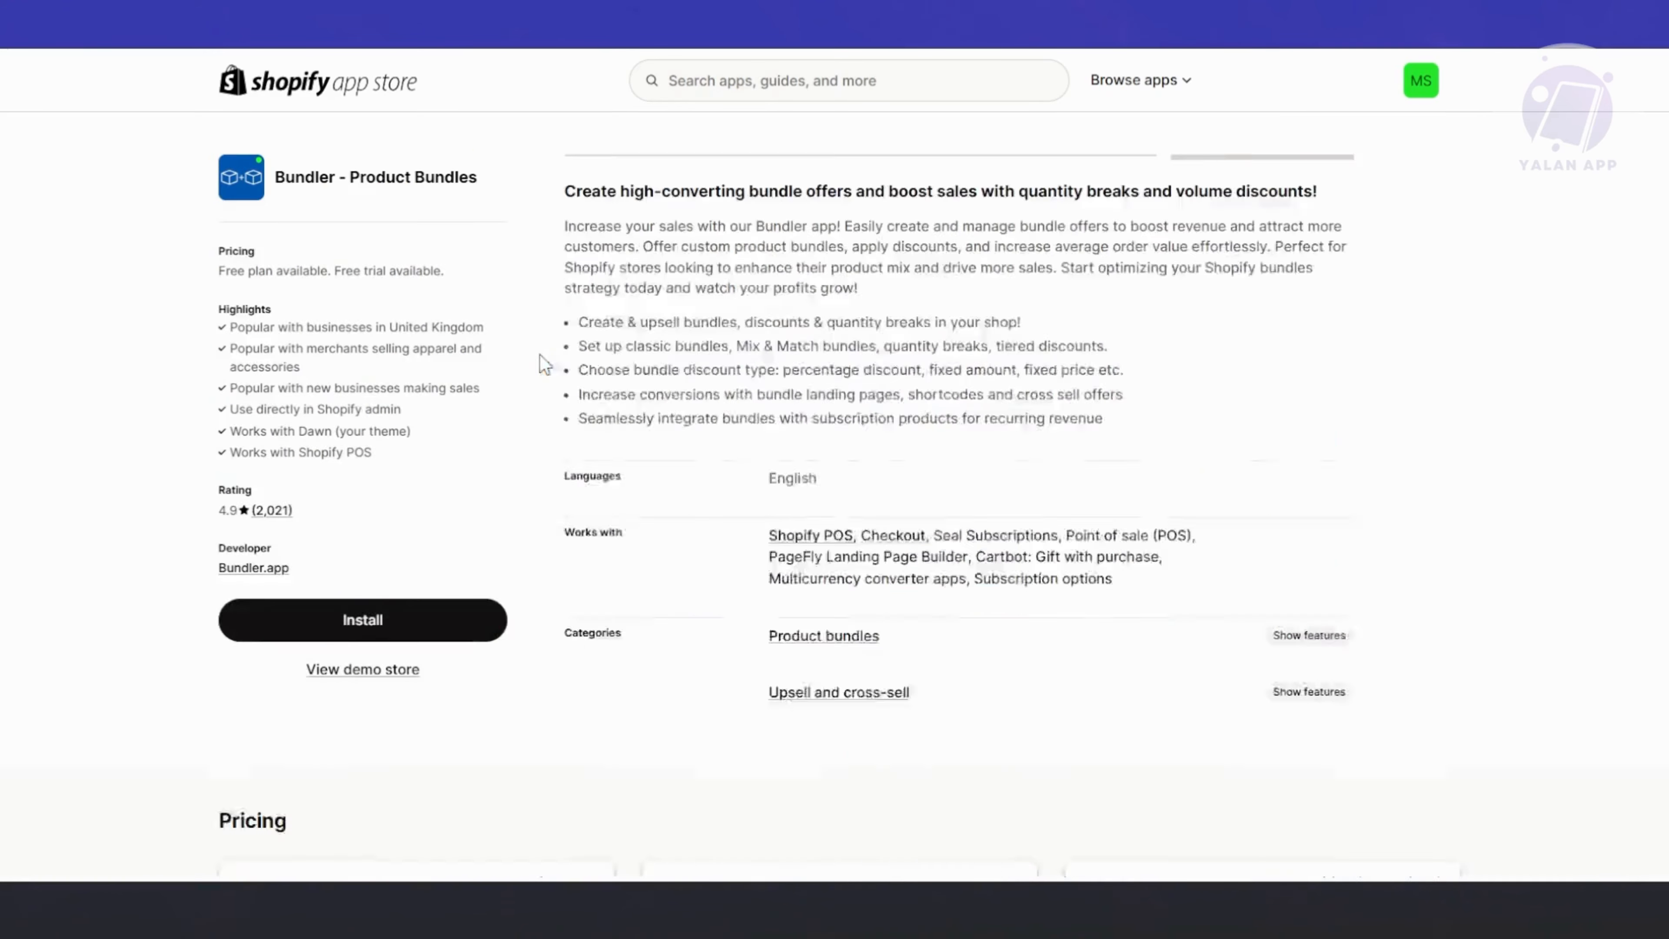
Review the app's pricing section, comparing the features and trial terms of the Free, Premium and Executive plans
{"action": "scroll", "coordinate": [510, 358], "scroll_direction": "down", "scroll_amount": 4}
{"action": "scroll", "coordinate": [509, 350], "scroll_direction": "down", "scroll_amount": 3}
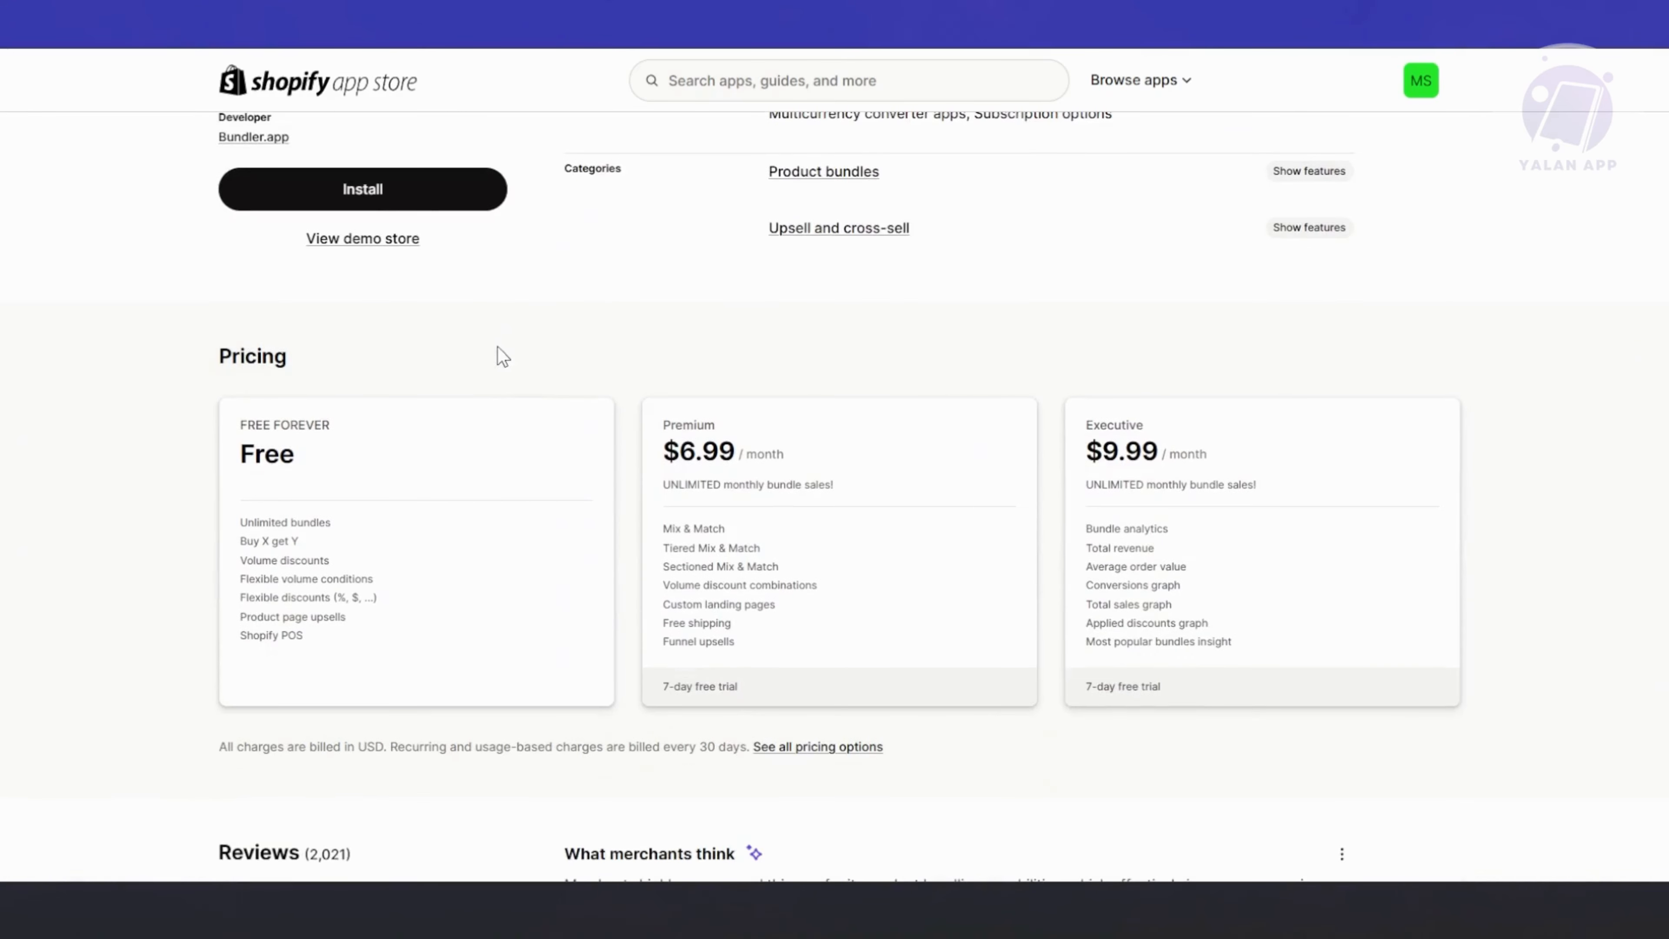
{"action": "scroll", "coordinate": [663, 621], "scroll_direction": "up", "scroll_amount": 7}
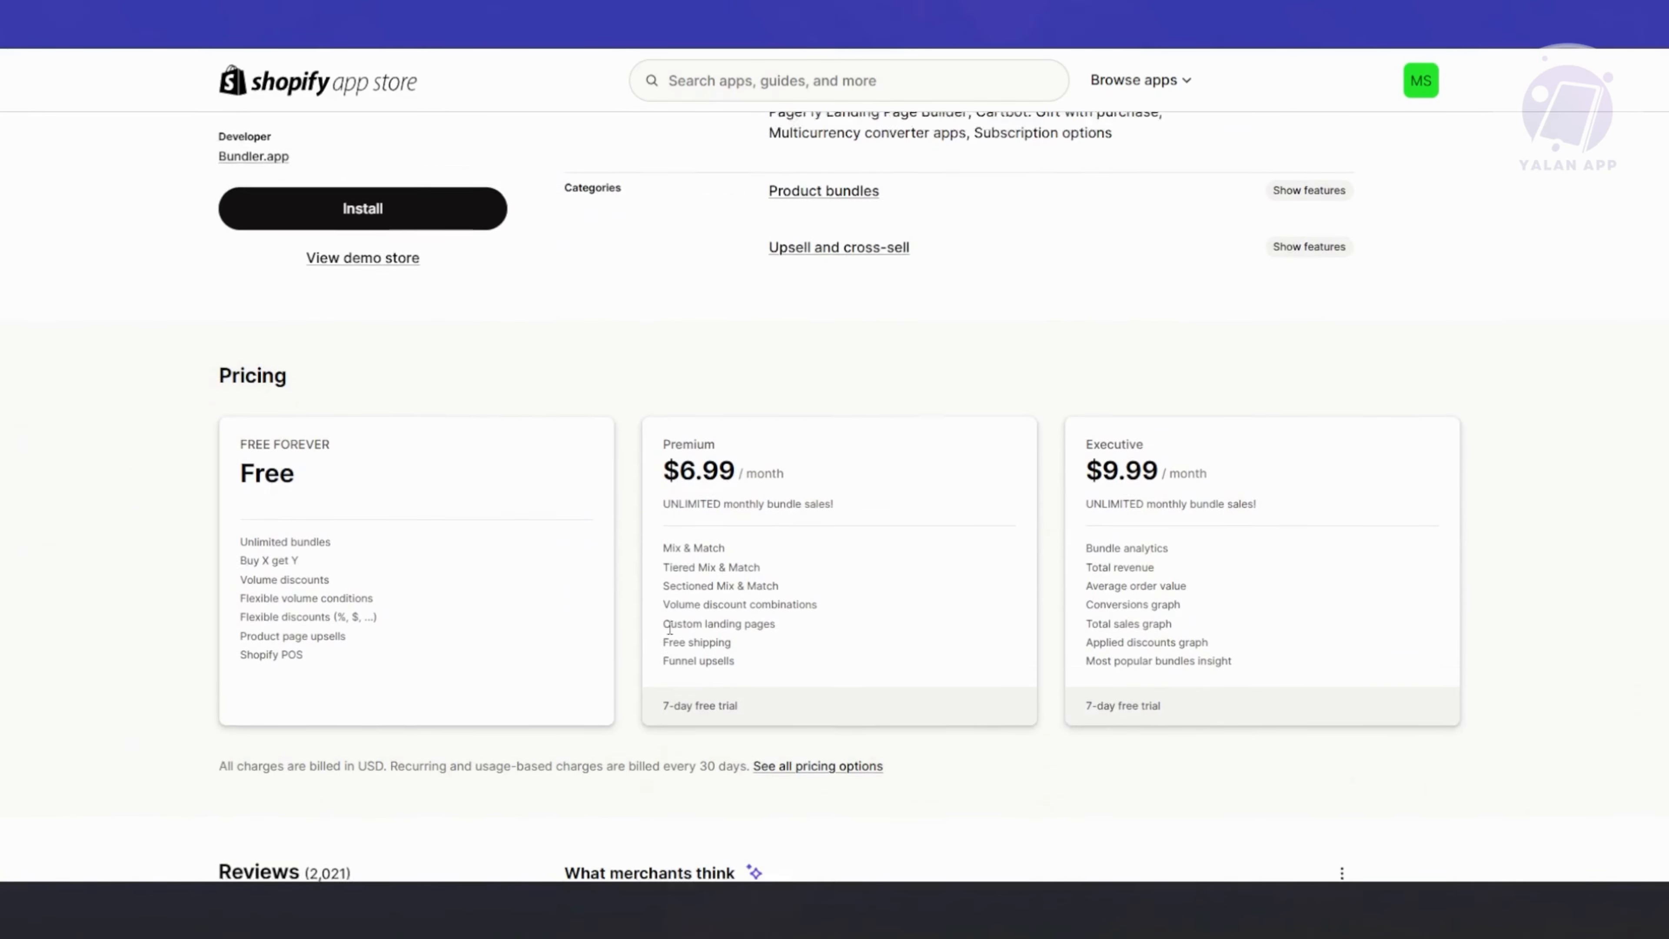
{"action": "scroll", "coordinate": [664, 623], "scroll_direction": "down", "scroll_amount": 9}
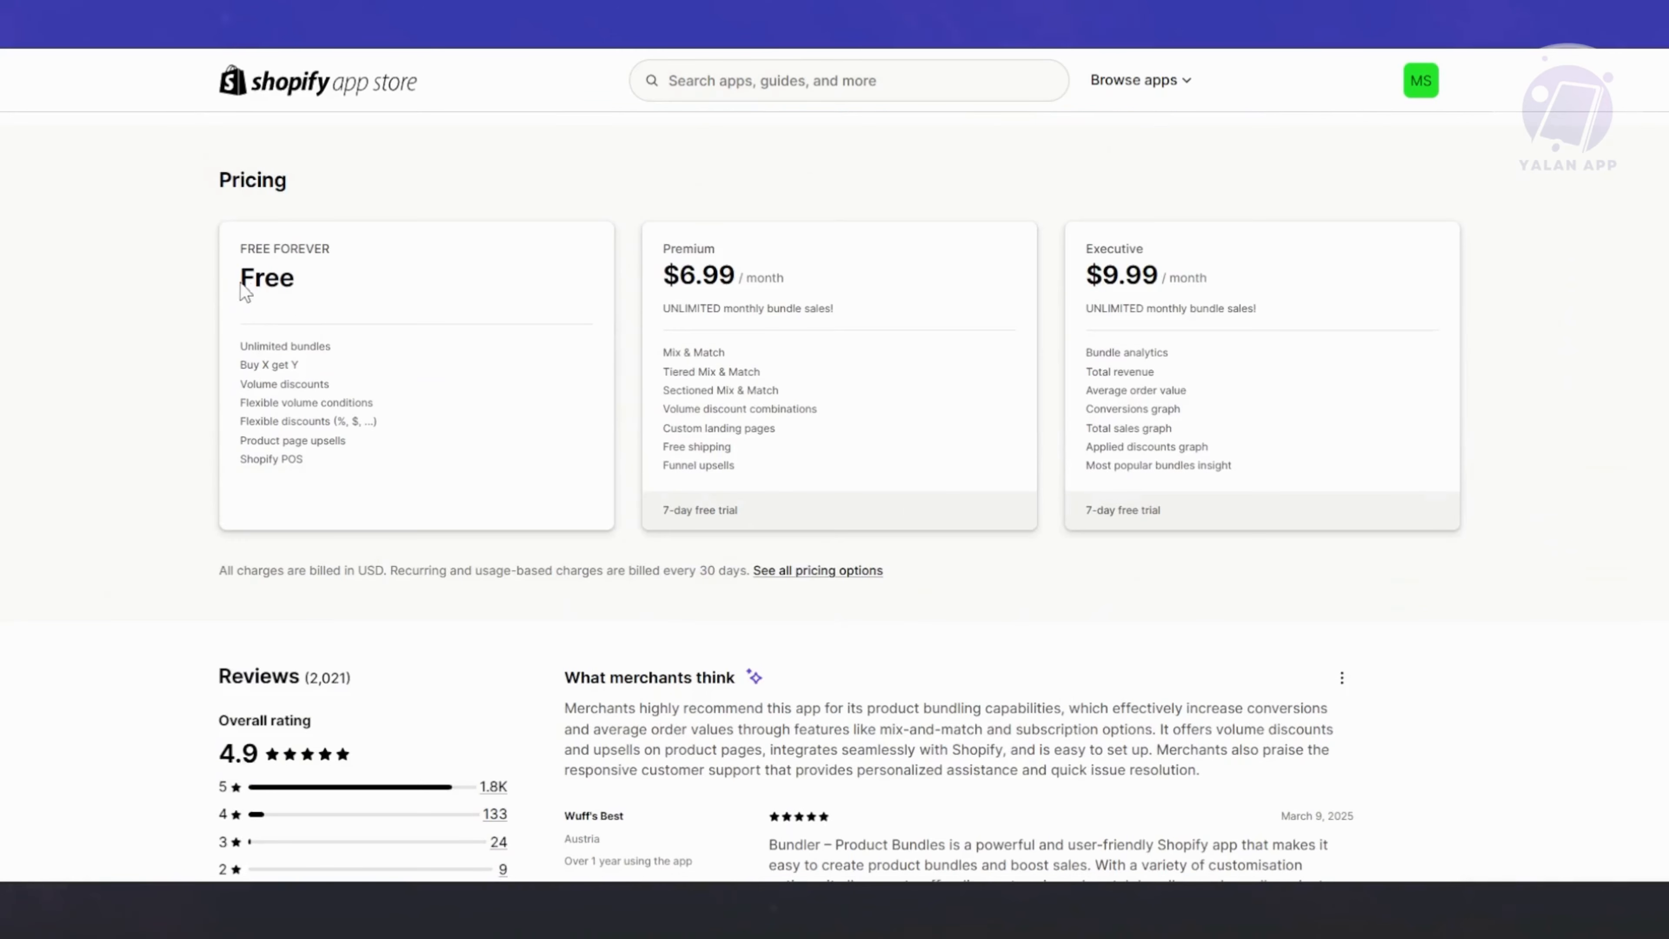
{"action": "left_click_drag", "start_coordinate": [254, 280], "coordinate": [331, 276]}
{"action": "left_click_drag", "start_coordinate": [331, 346], "coordinate": [402, 455]}
{"action": "left_click", "coordinate": [402, 455]}
{"action": "scroll", "coordinate": [585, 566], "scroll_direction": "up", "scroll_amount": 2}
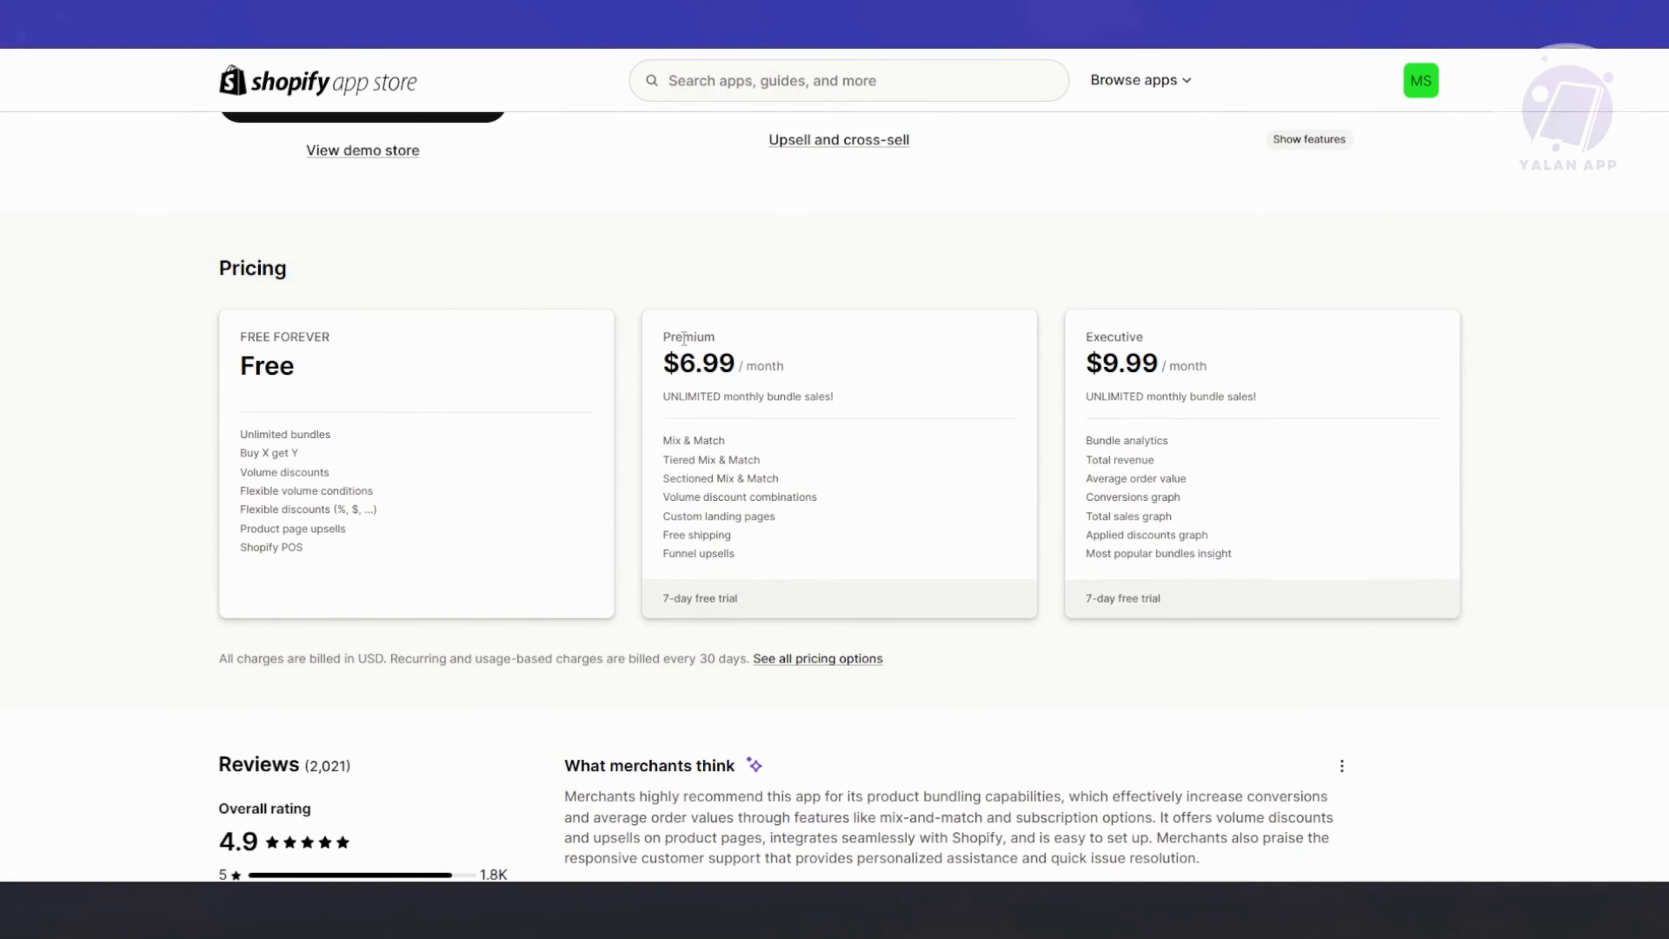
{"action": "left_click_drag", "start_coordinate": [670, 337], "coordinate": [749, 343]}
{"action": "left_click_drag", "start_coordinate": [665, 454], "coordinate": [951, 469]}
{"action": "left_click_drag", "start_coordinate": [684, 478], "coordinate": [882, 482]}
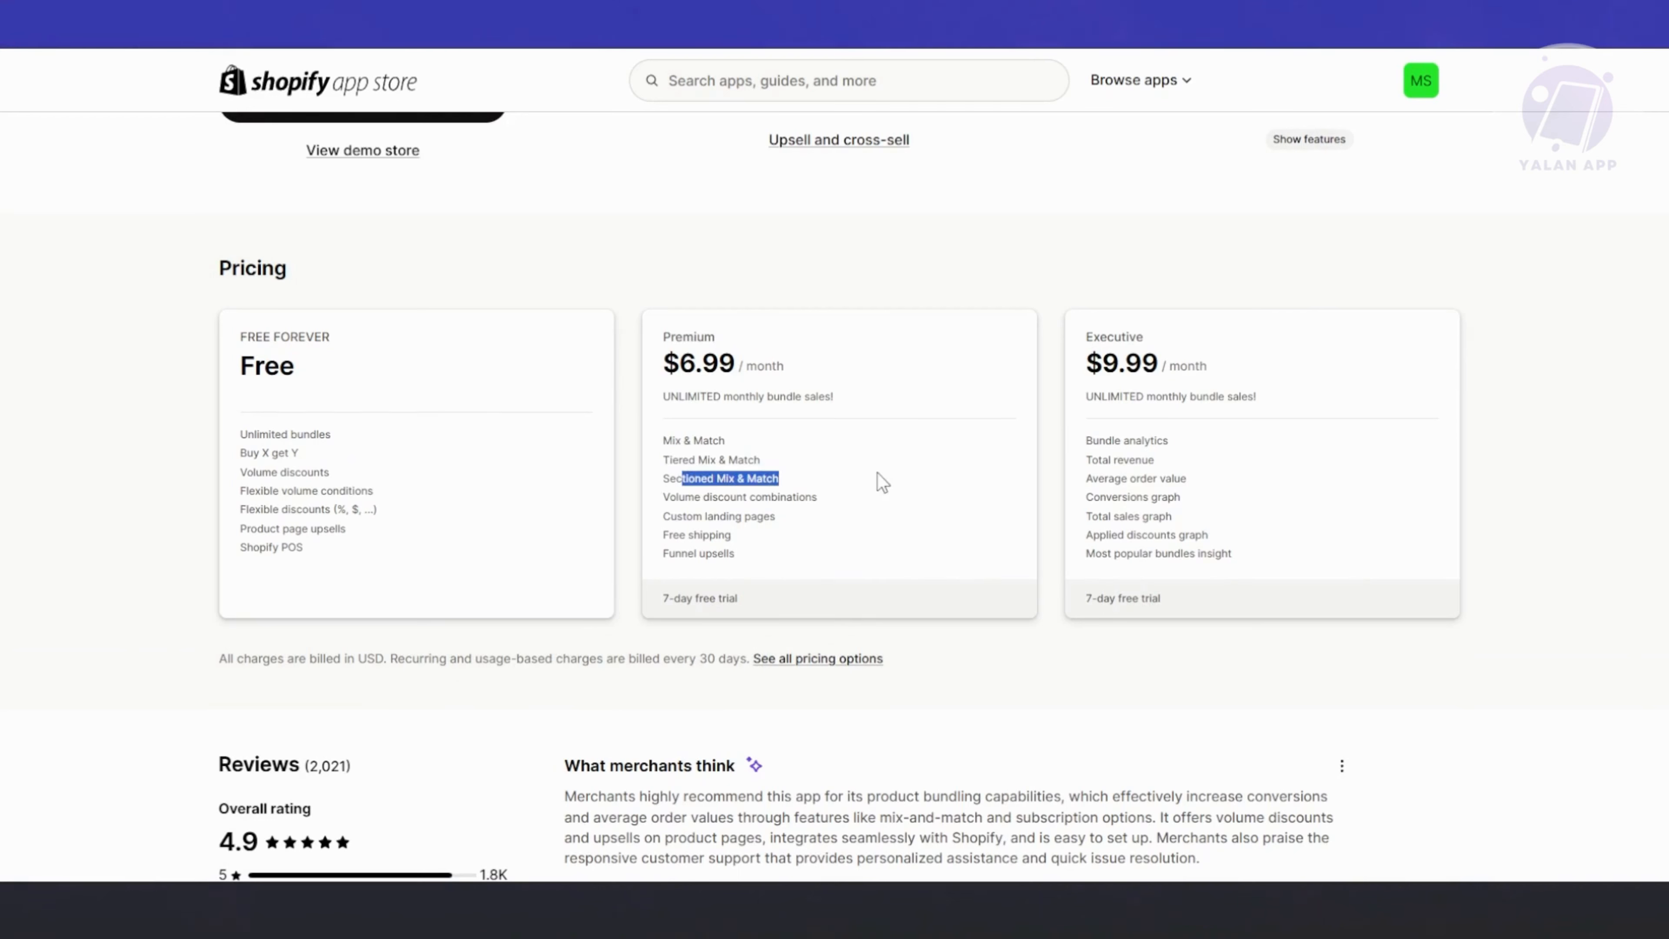
{"action": "left_click_drag", "start_coordinate": [702, 497], "coordinate": [839, 504]}
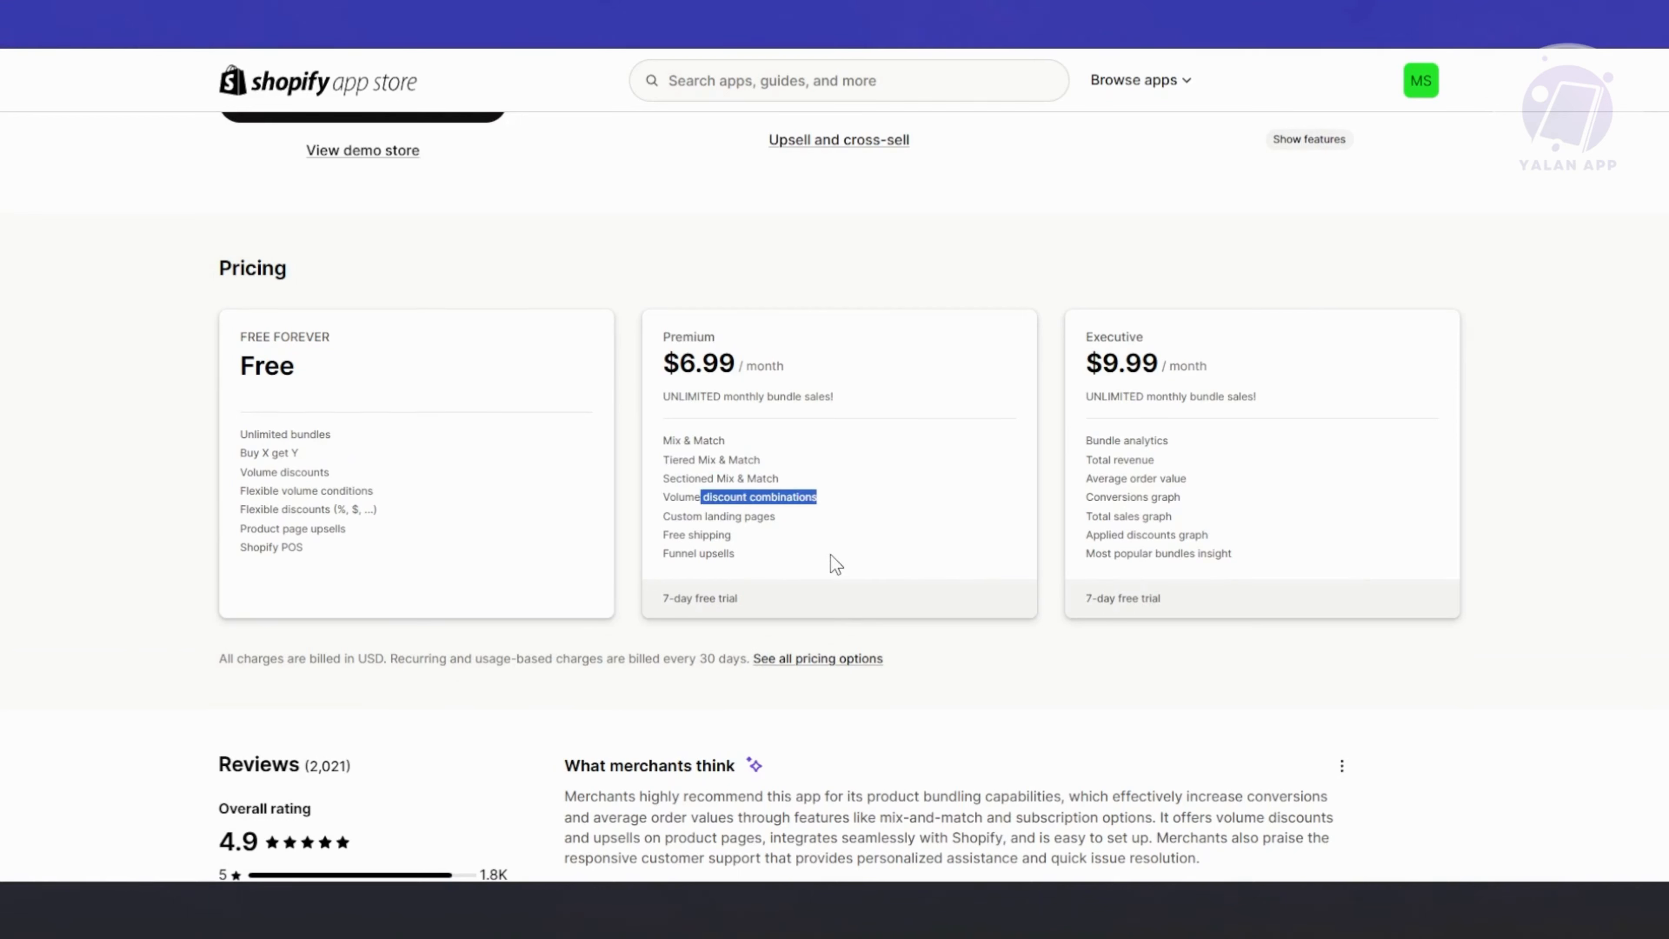
{"action": "left_click_drag", "start_coordinate": [1165, 606], "coordinate": [1081, 606]}
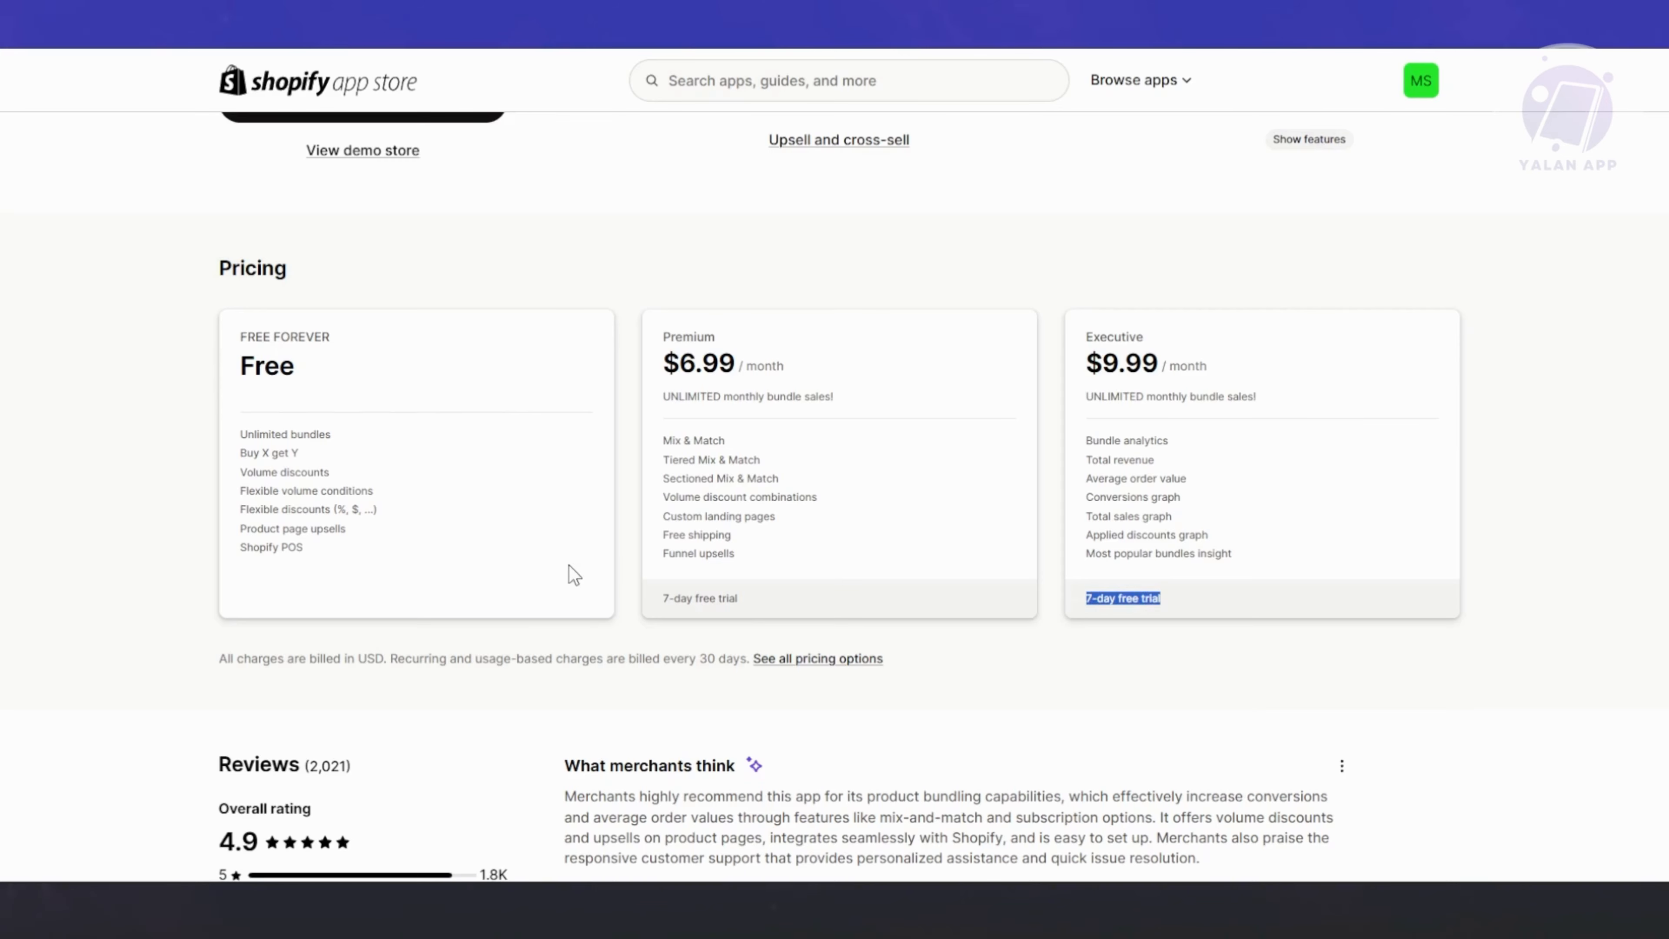
Install the Bundler app on the store and select its Free plan, minimizing the tutorial video
{"action": "scroll", "coordinate": [511, 611], "scroll_direction": "up", "scroll_amount": 8}
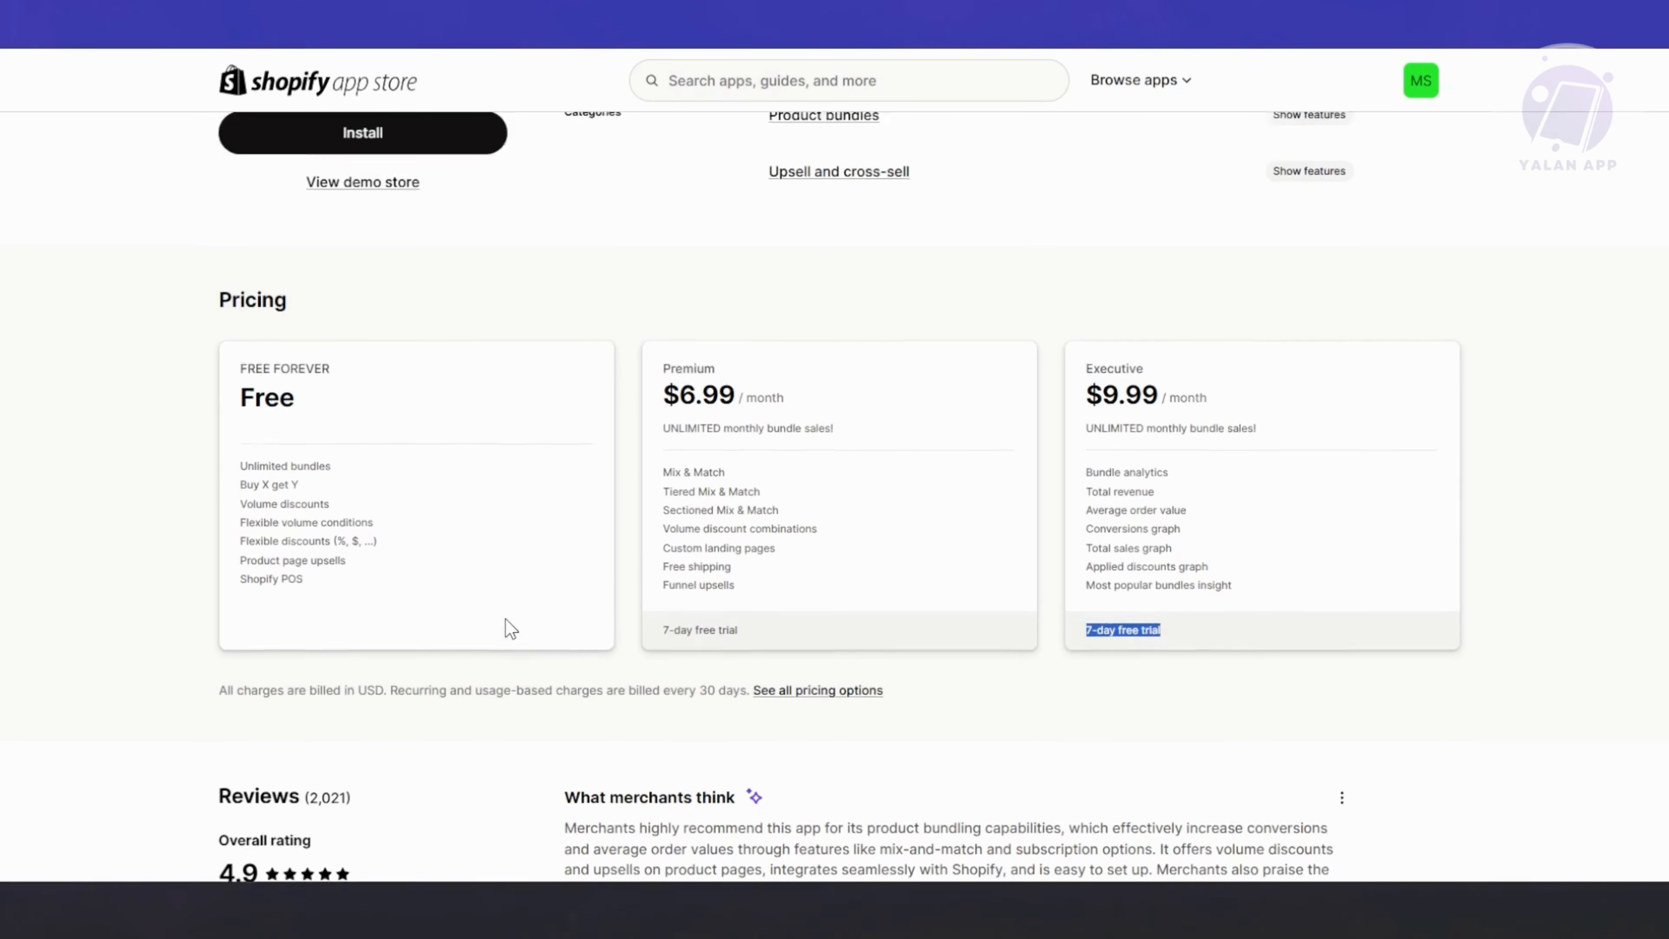
{"action": "left_click", "coordinate": [457, 619]}
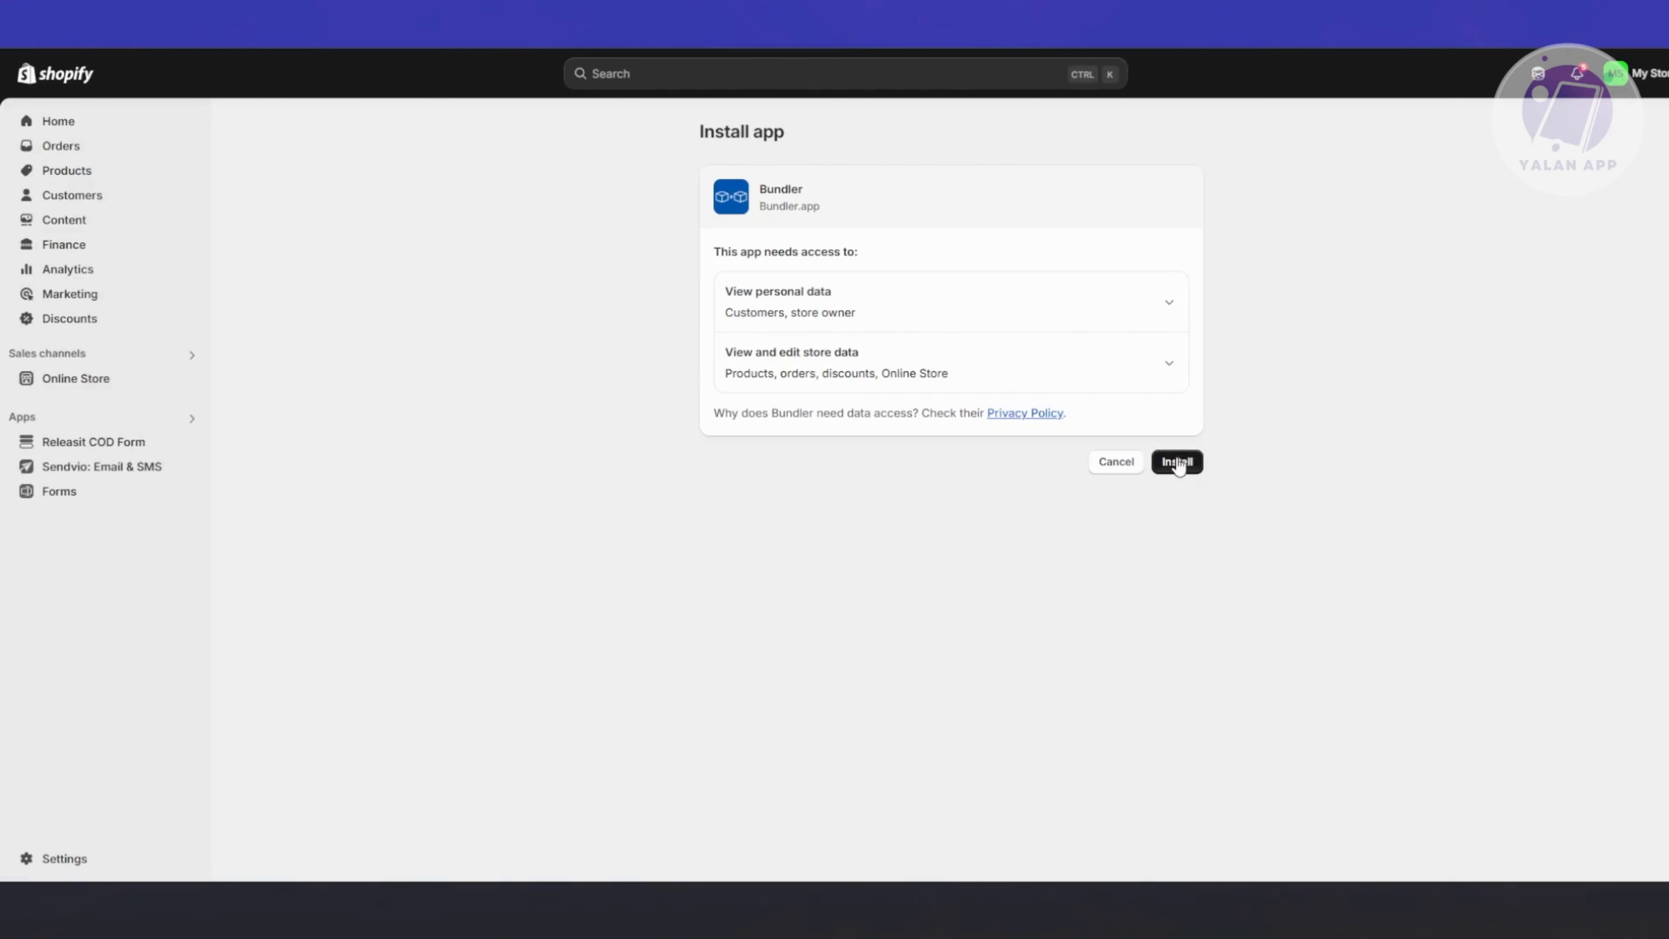
{"action": "left_click", "coordinate": [1177, 462]}
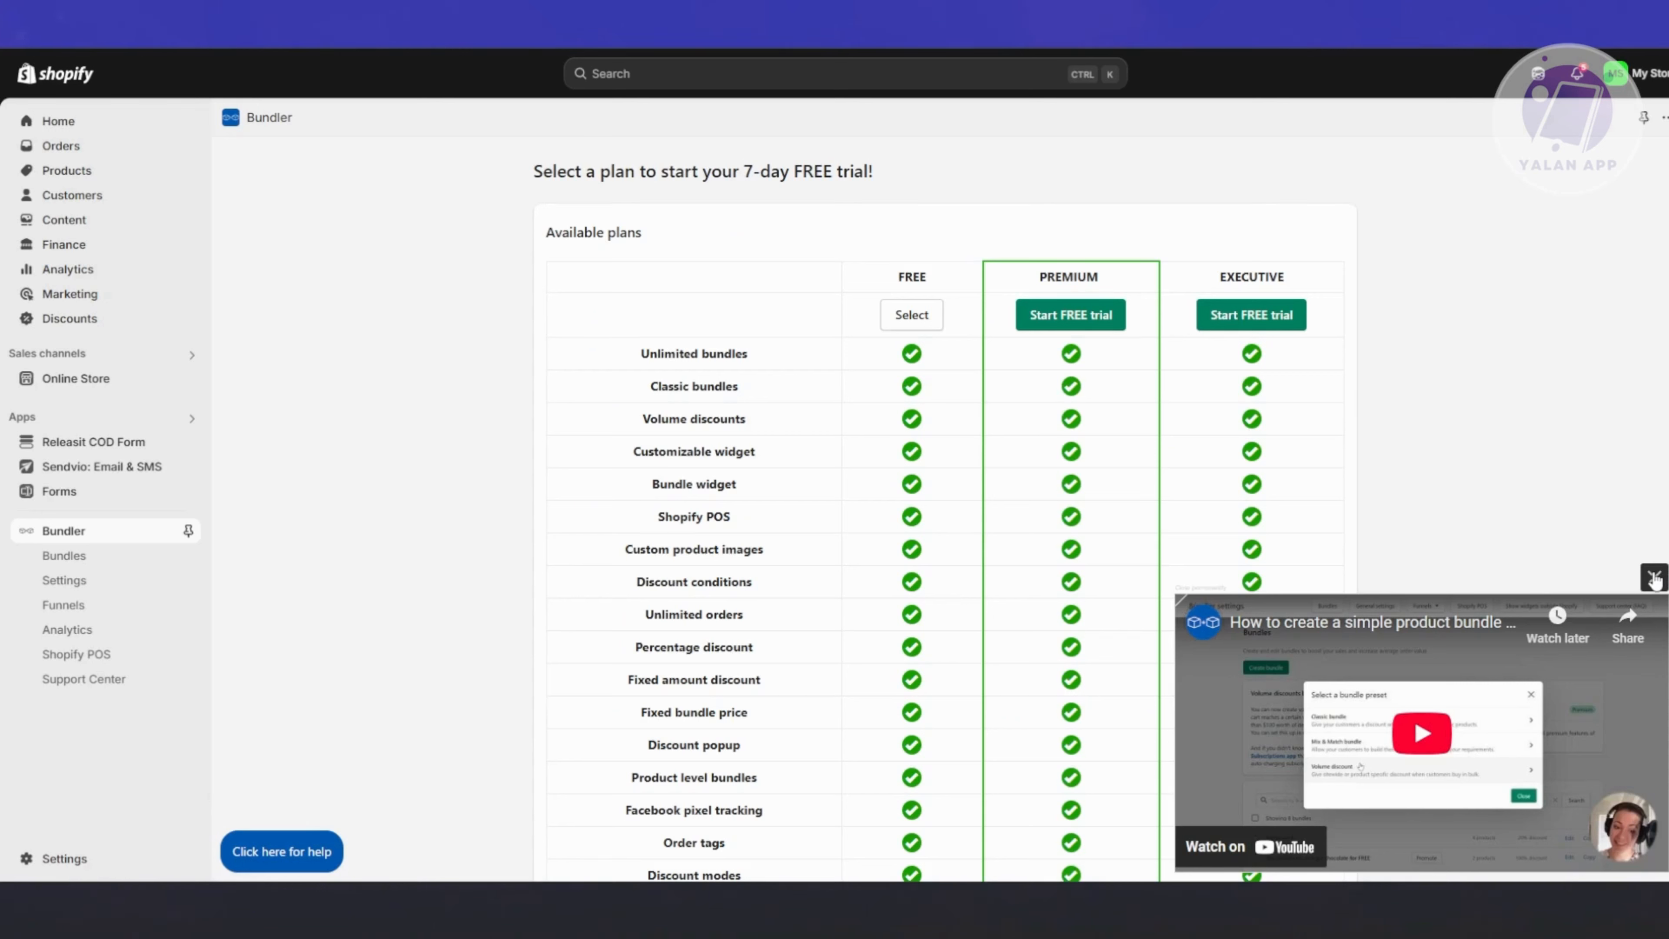
{"action": "left_click", "coordinate": [1654, 579]}
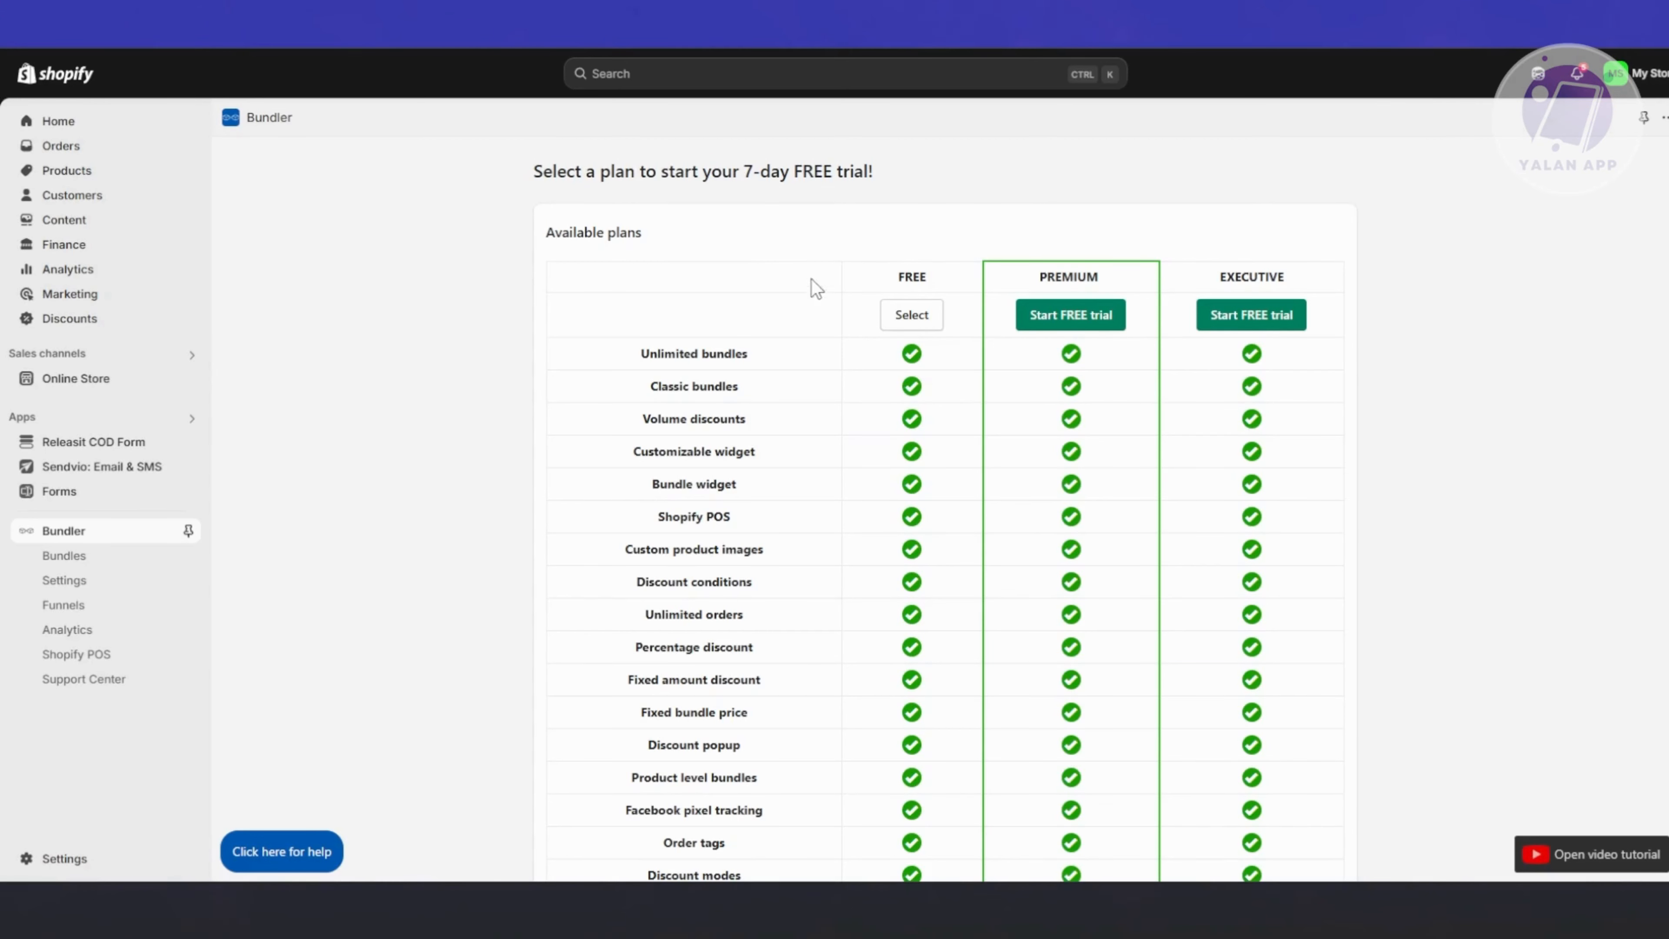
{"action": "left_click", "coordinate": [925, 316]}
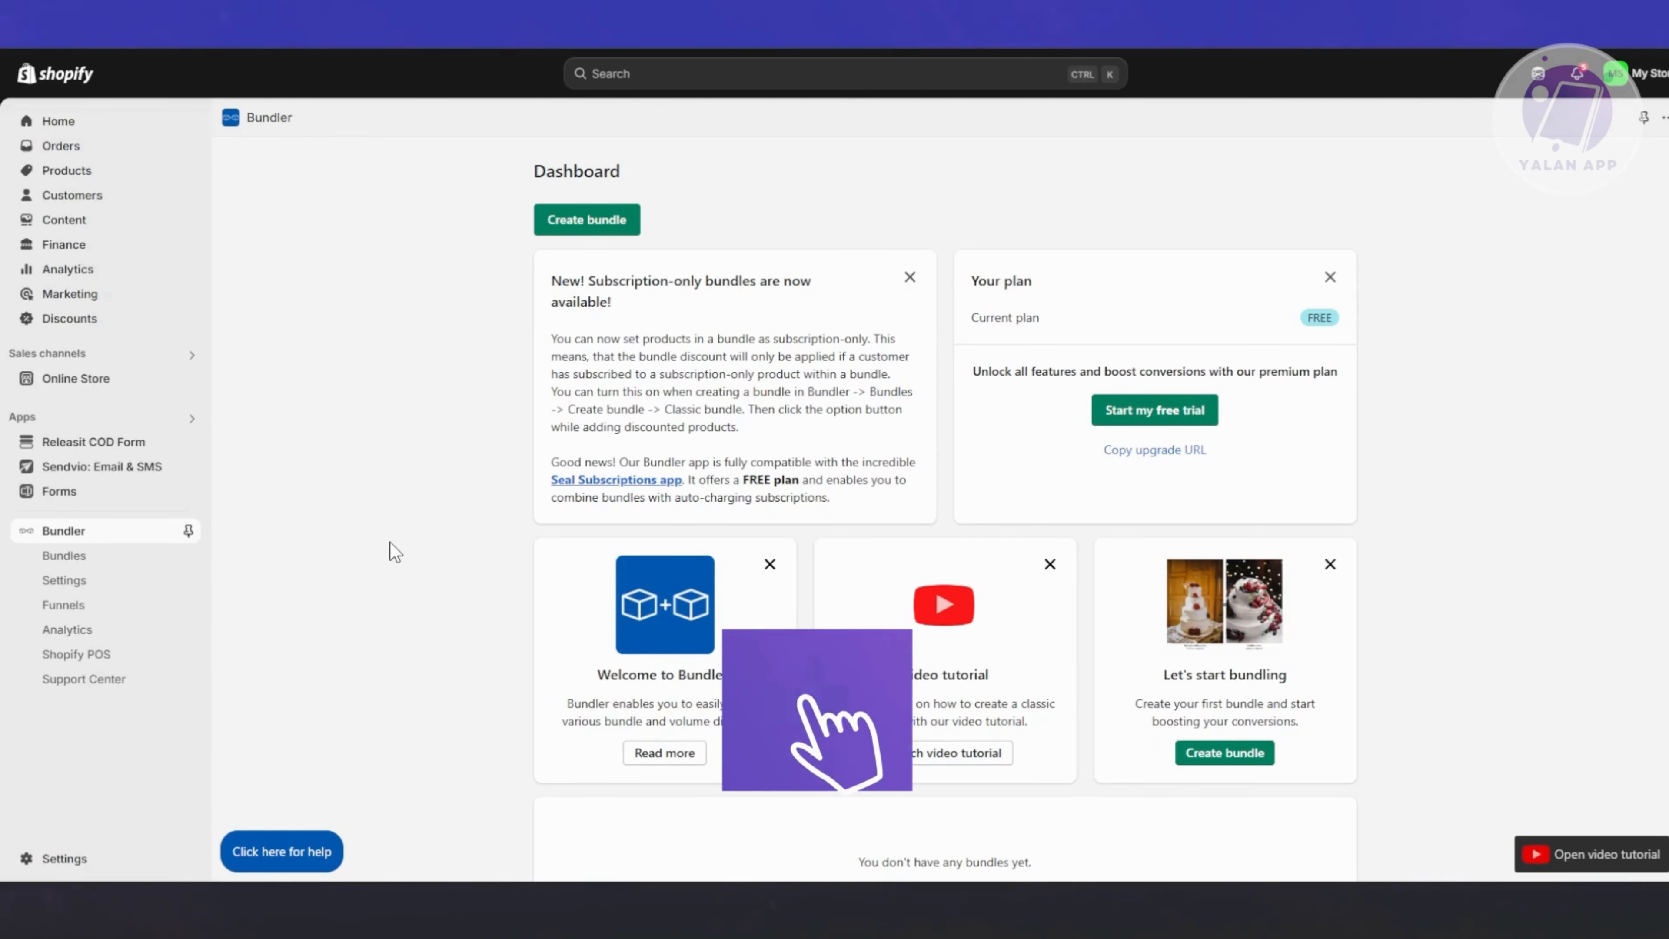
Look through the Bundler dashboard, including the bundle list, discount statistics, shop recommendations and support content
{"action": "scroll", "coordinate": [397, 549], "scroll_direction": "down", "scroll_amount": 5}
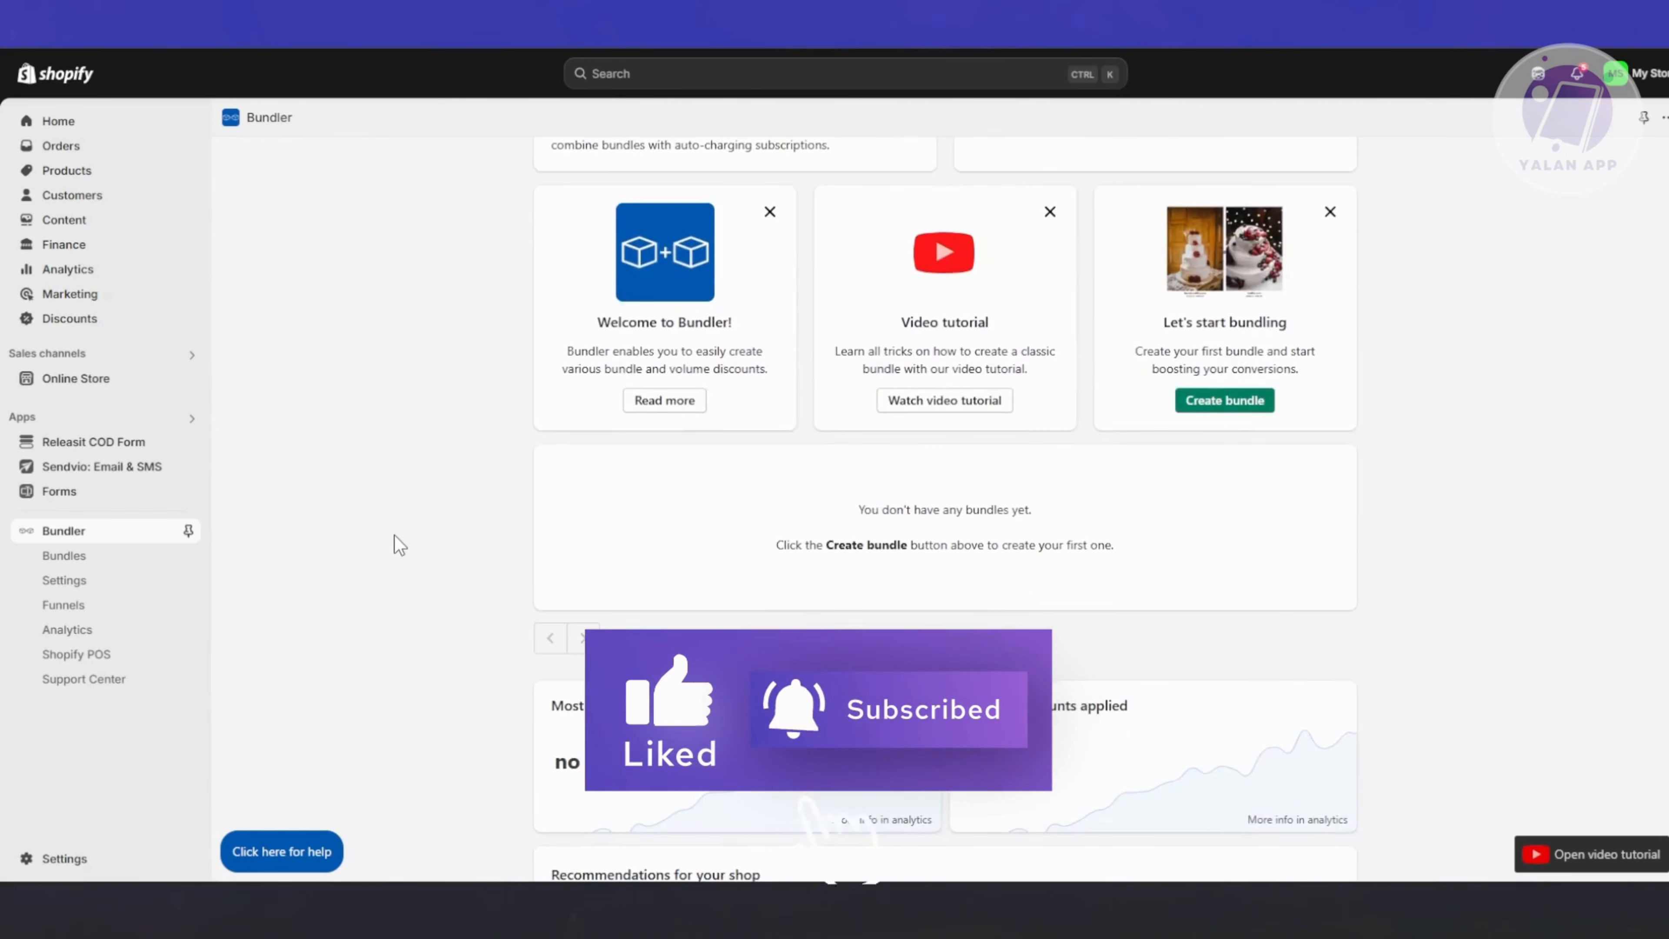
{"action": "scroll", "coordinate": [395, 545], "scroll_direction": "down", "scroll_amount": 8}
{"action": "scroll", "coordinate": [392, 545], "scroll_direction": "up", "scroll_amount": 10}
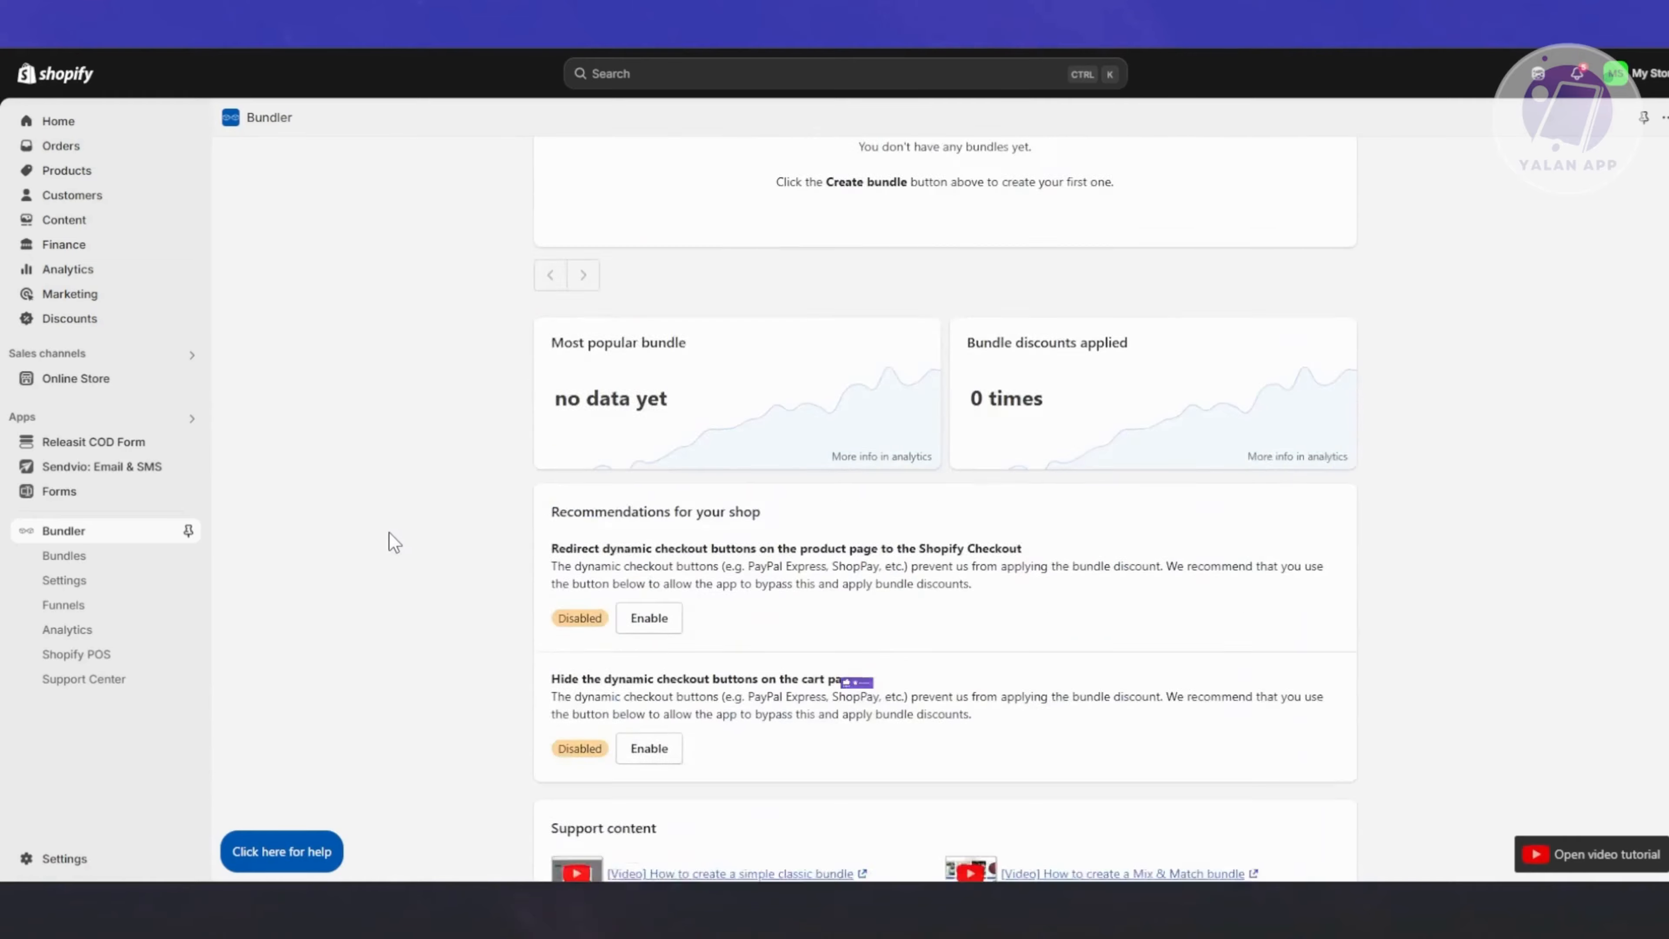
{"action": "scroll", "coordinate": [383, 533], "scroll_direction": "up", "scroll_amount": 3}
{"action": "scroll", "coordinate": [382, 530], "scroll_direction": "down", "scroll_amount": 15}
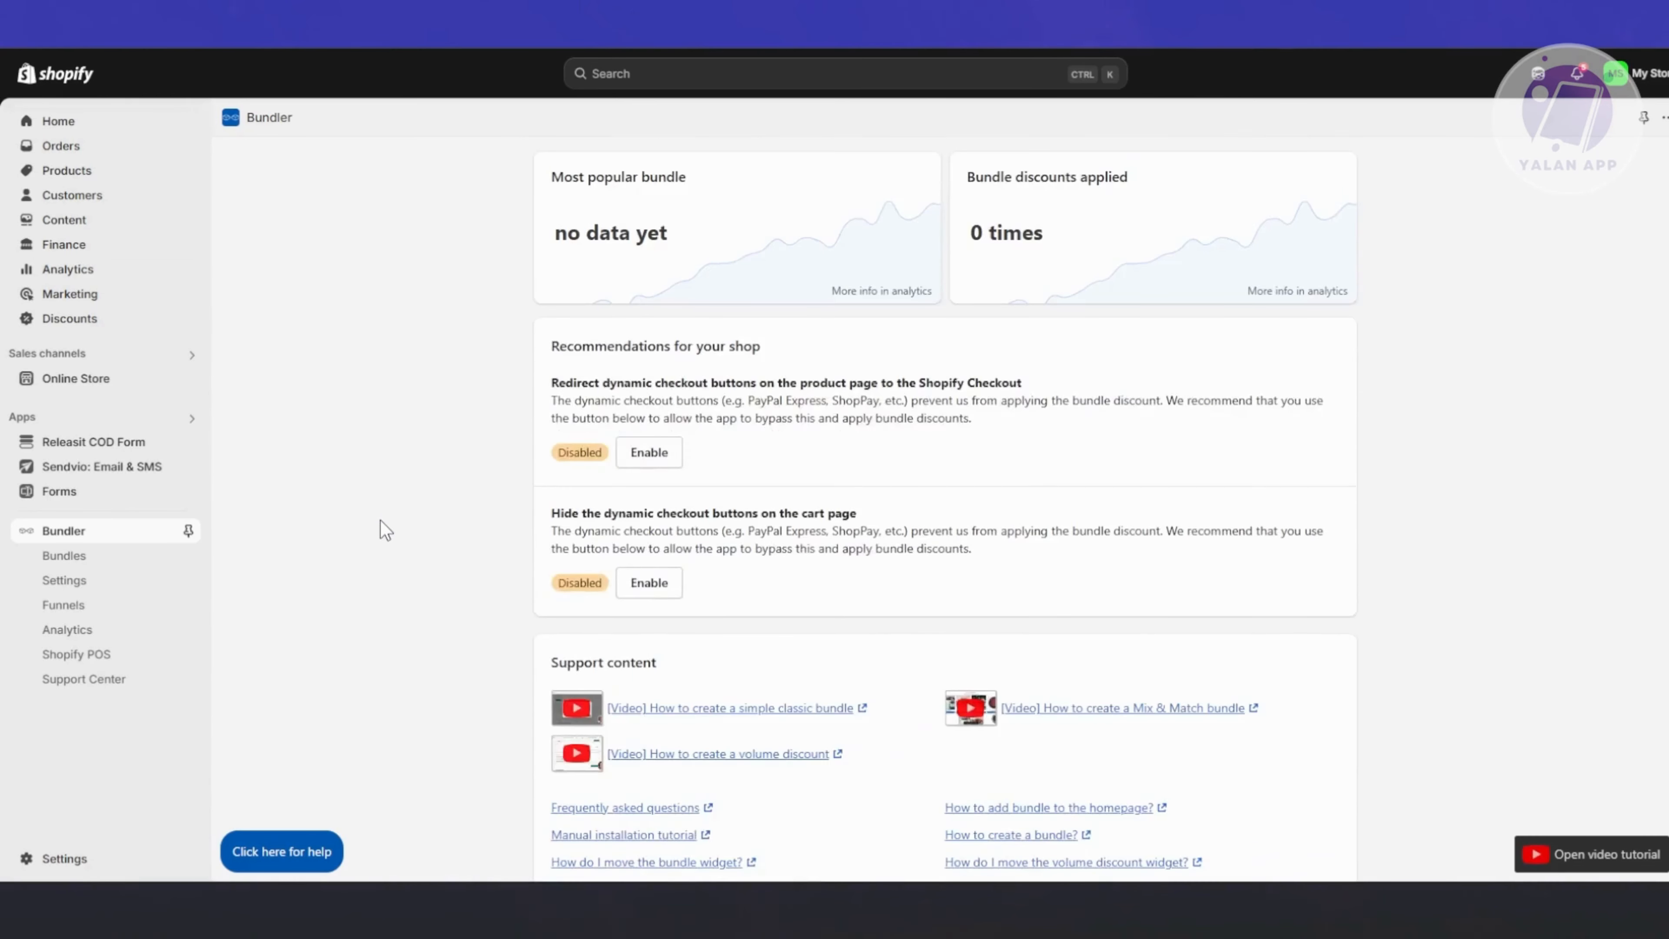
{"action": "scroll", "coordinate": [381, 530], "scroll_direction": "up", "scroll_amount": 8}
{"action": "scroll", "coordinate": [384, 526], "scroll_direction": "up", "scroll_amount": 5}
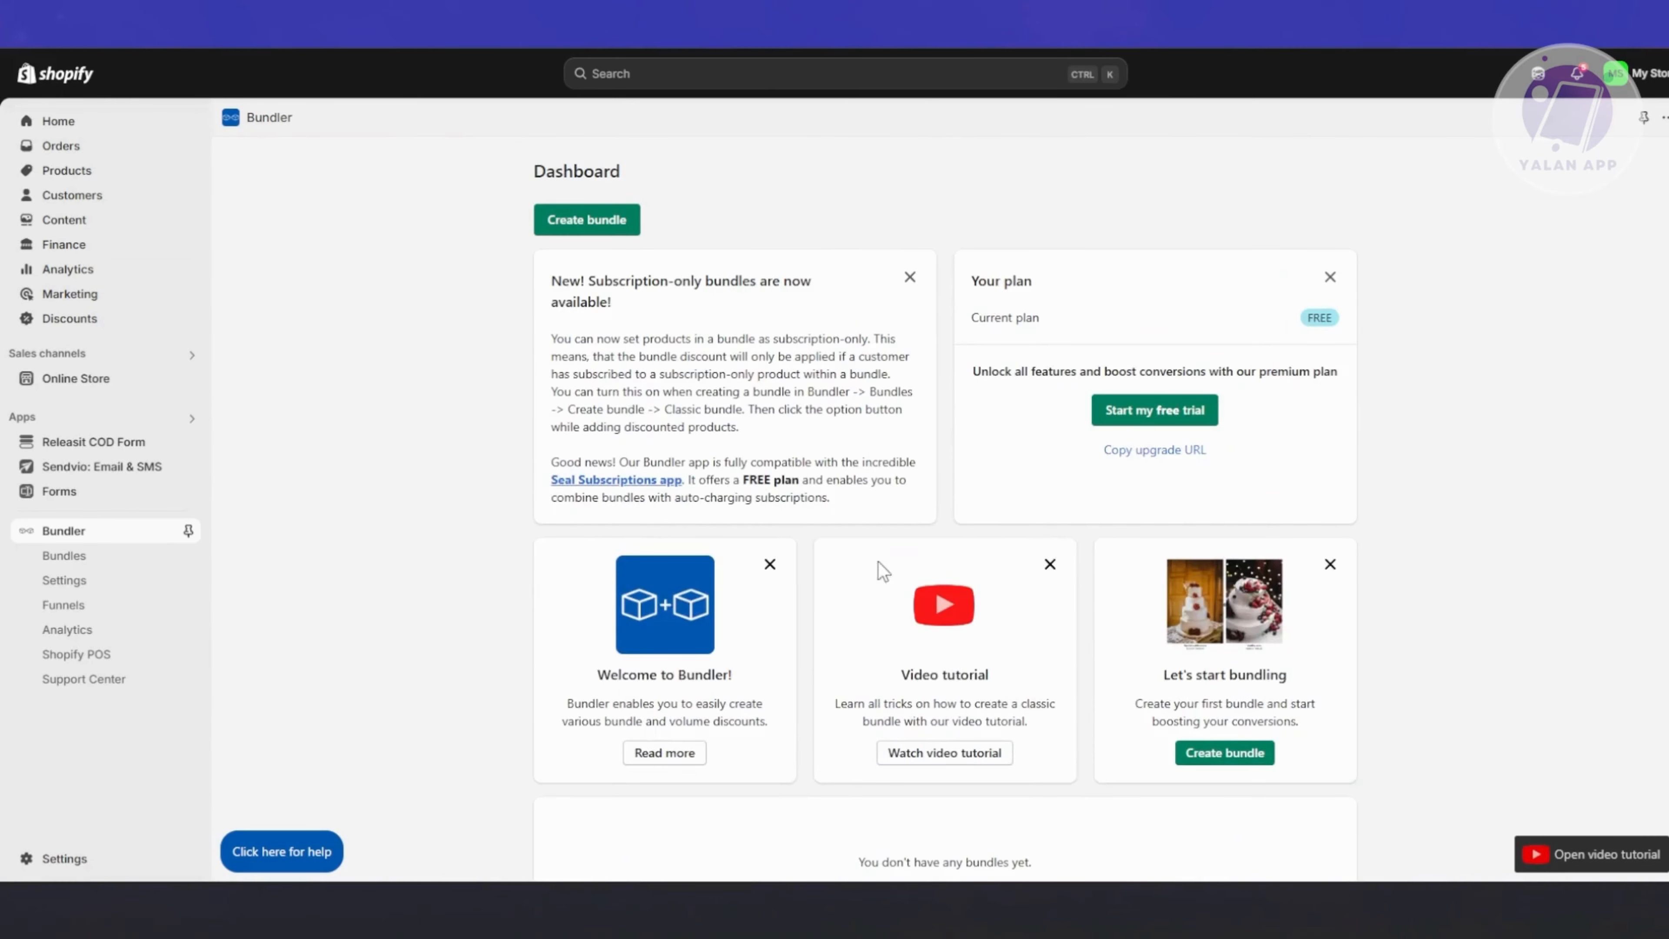
{"action": "scroll", "coordinate": [719, 611], "scroll_direction": "down", "scroll_amount": 8}
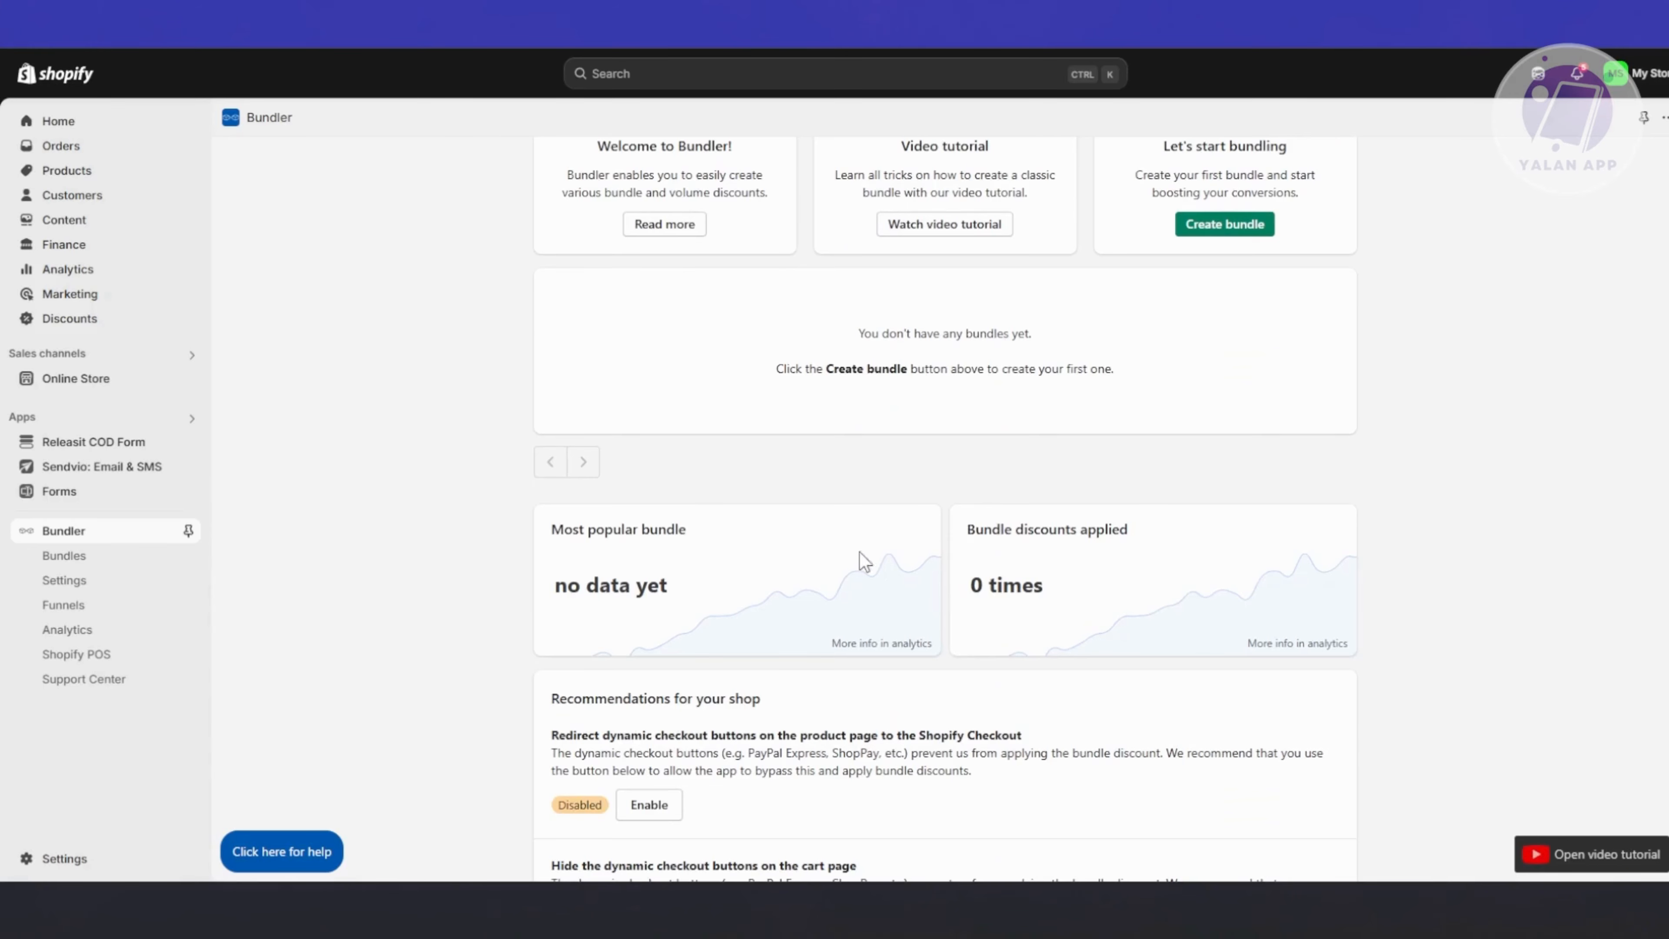
{"action": "scroll", "coordinate": [958, 510], "scroll_direction": "down", "scroll_amount": 3}
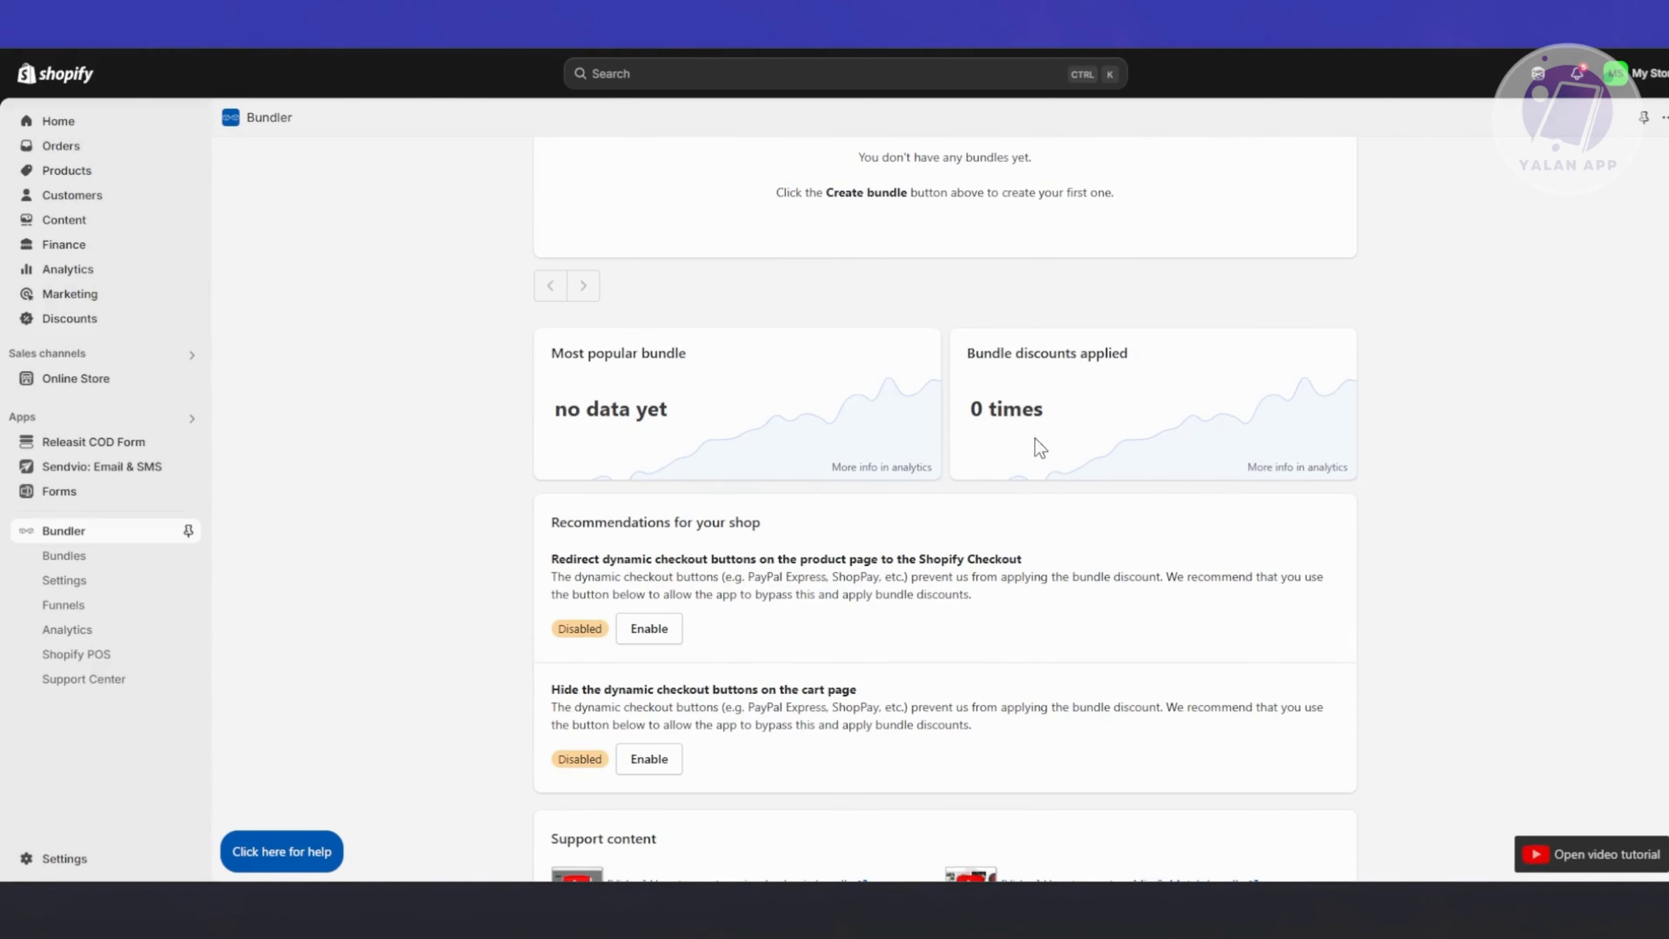
{"action": "scroll", "coordinate": [1150, 434], "scroll_direction": "down", "scroll_amount": 4}
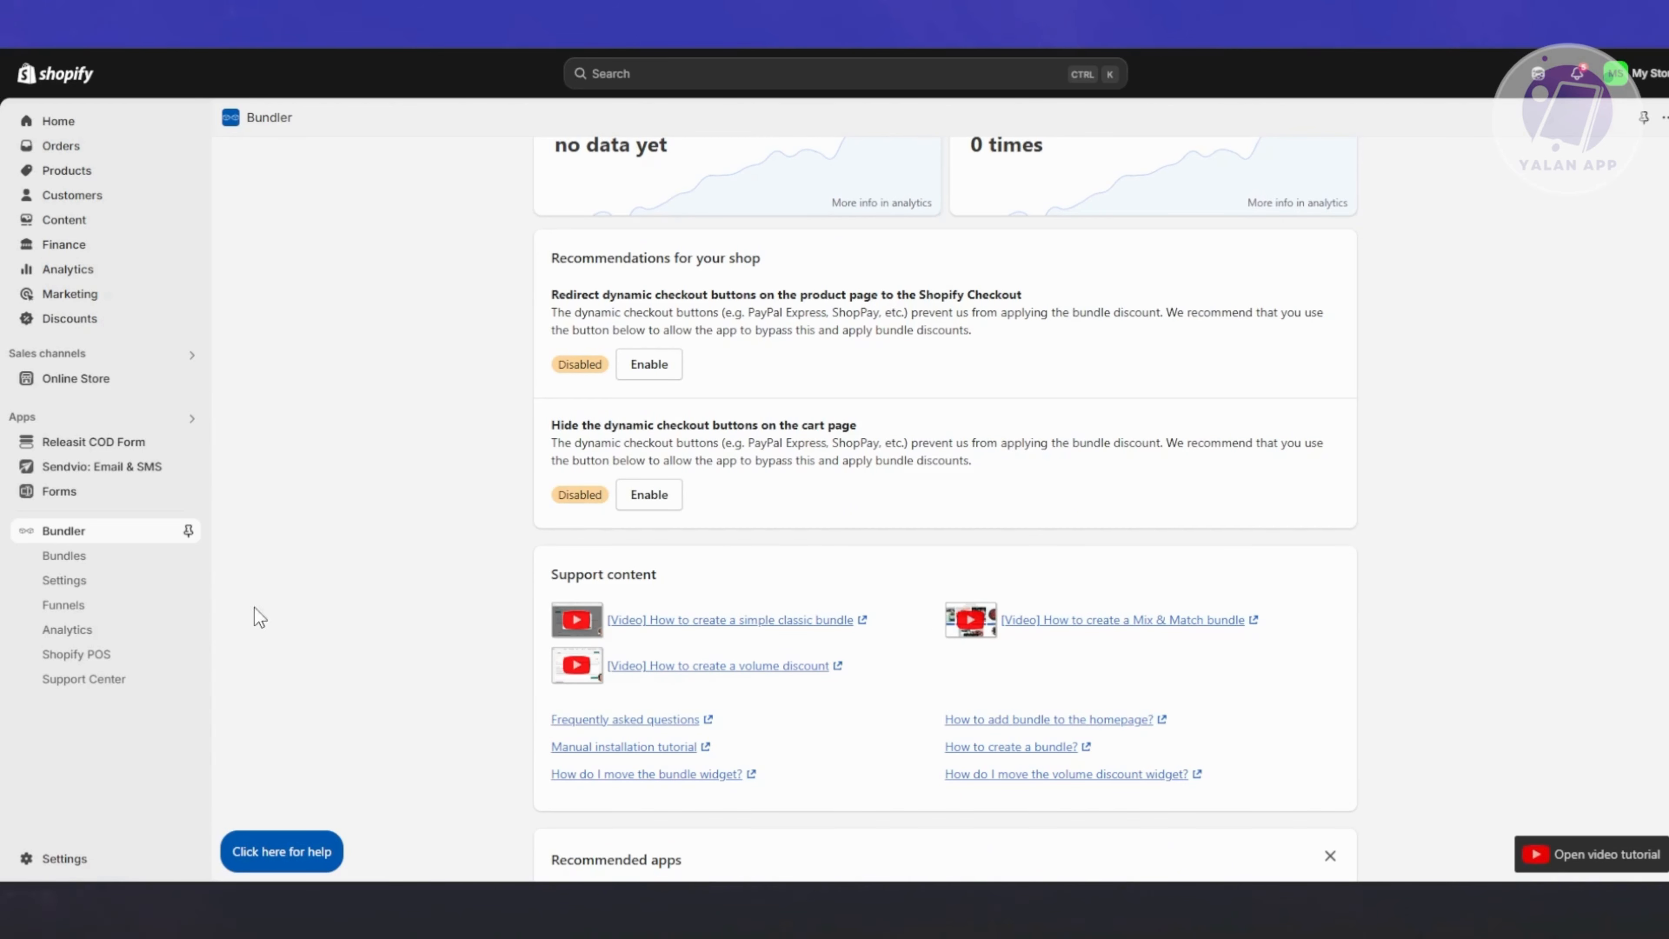
Open Bundler's Bundles page and look over its support content and recommended apps
{"action": "left_click", "coordinate": [63, 557]}
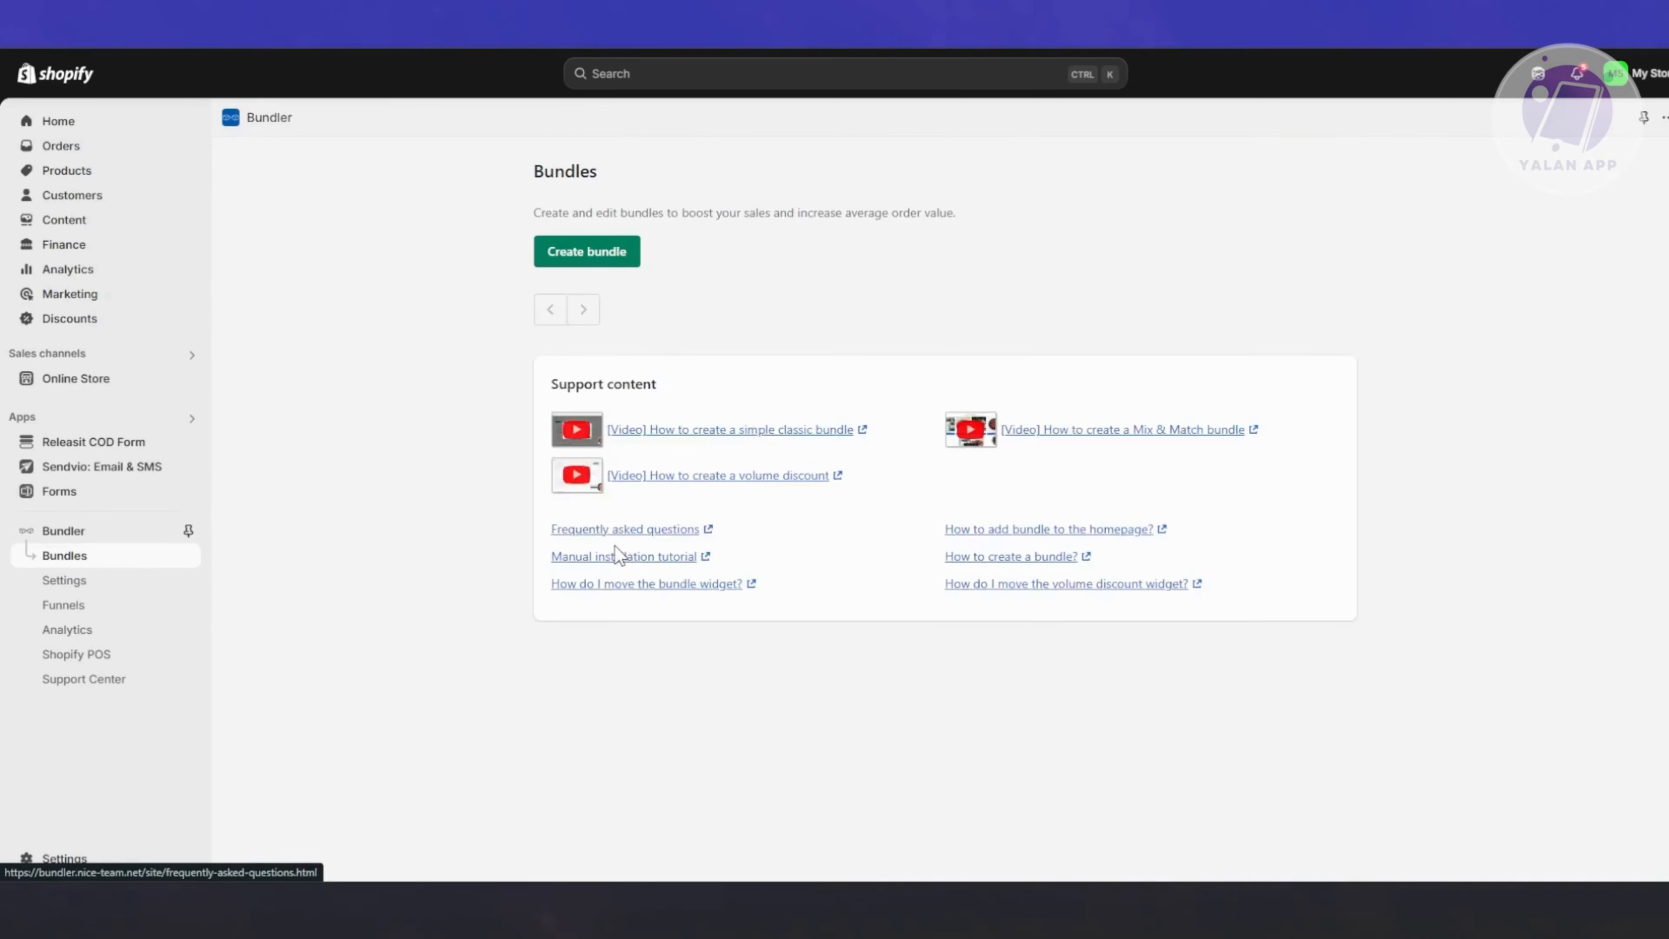
{"action": "scroll", "coordinate": [479, 555], "scroll_direction": "down", "scroll_amount": 5}
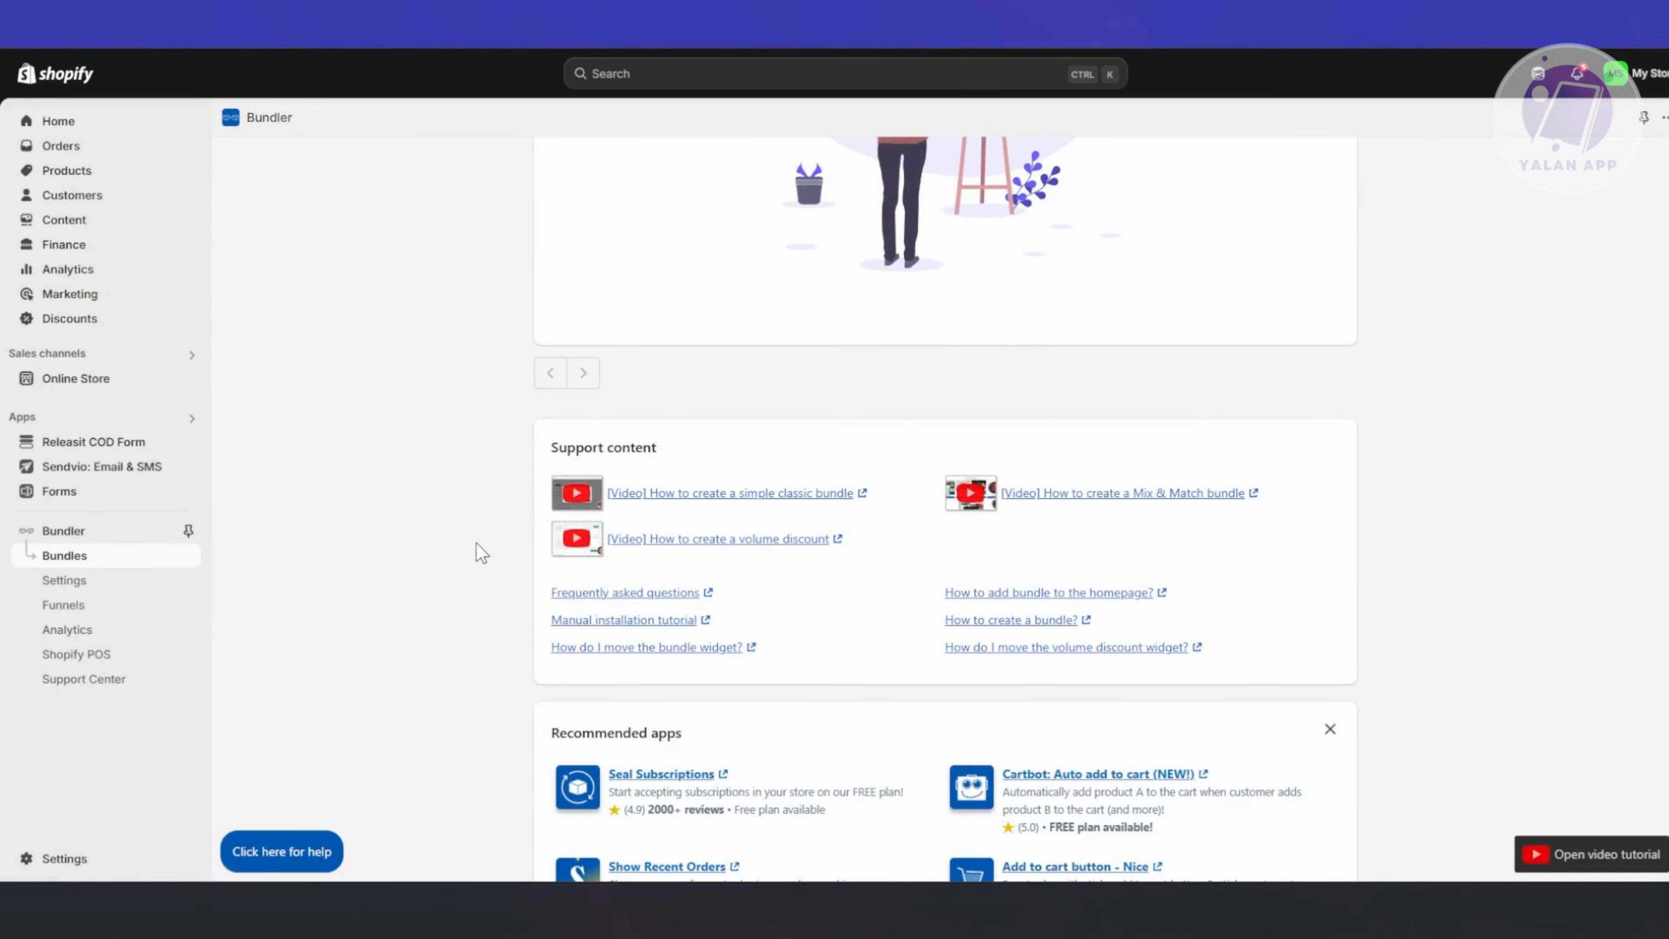
{"action": "scroll", "coordinate": [526, 500], "scroll_direction": "down", "scroll_amount": 1}
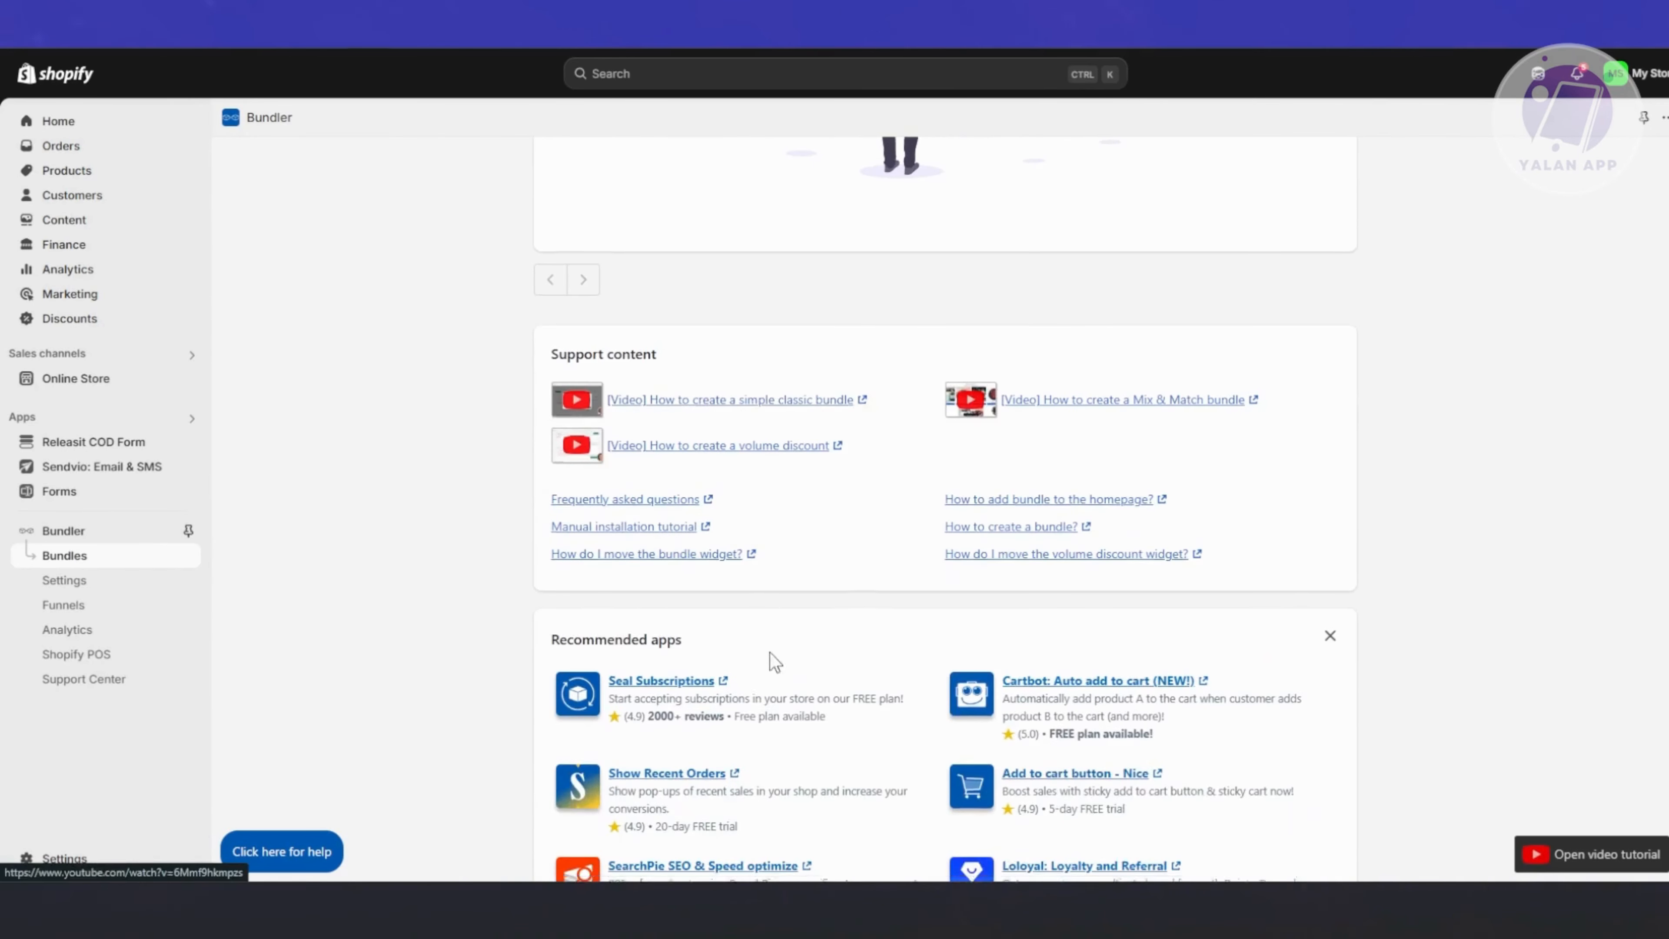
{"action": "scroll", "coordinate": [386, 567], "scroll_direction": "down", "scroll_amount": 4}
{"action": "scroll", "coordinate": [381, 566], "scroll_direction": "down", "scroll_amount": 3}
{"action": "scroll", "coordinate": [392, 562], "scroll_direction": "up", "scroll_amount": 6}
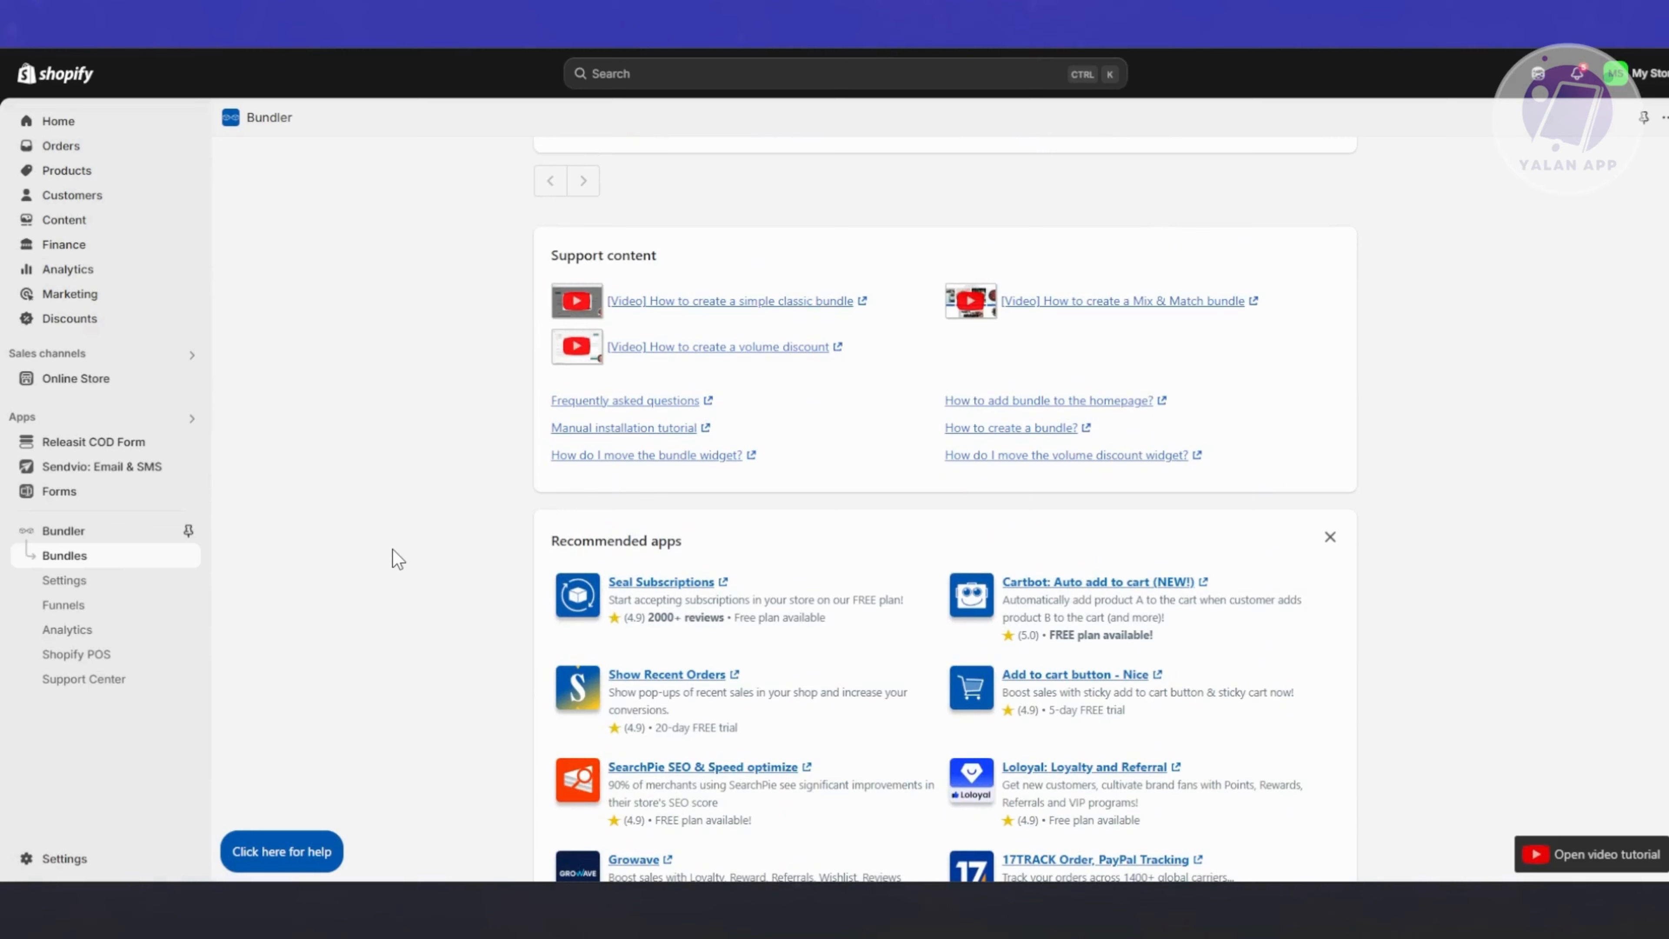
{"action": "scroll", "coordinate": [394, 559], "scroll_direction": "up", "scroll_amount": 1}
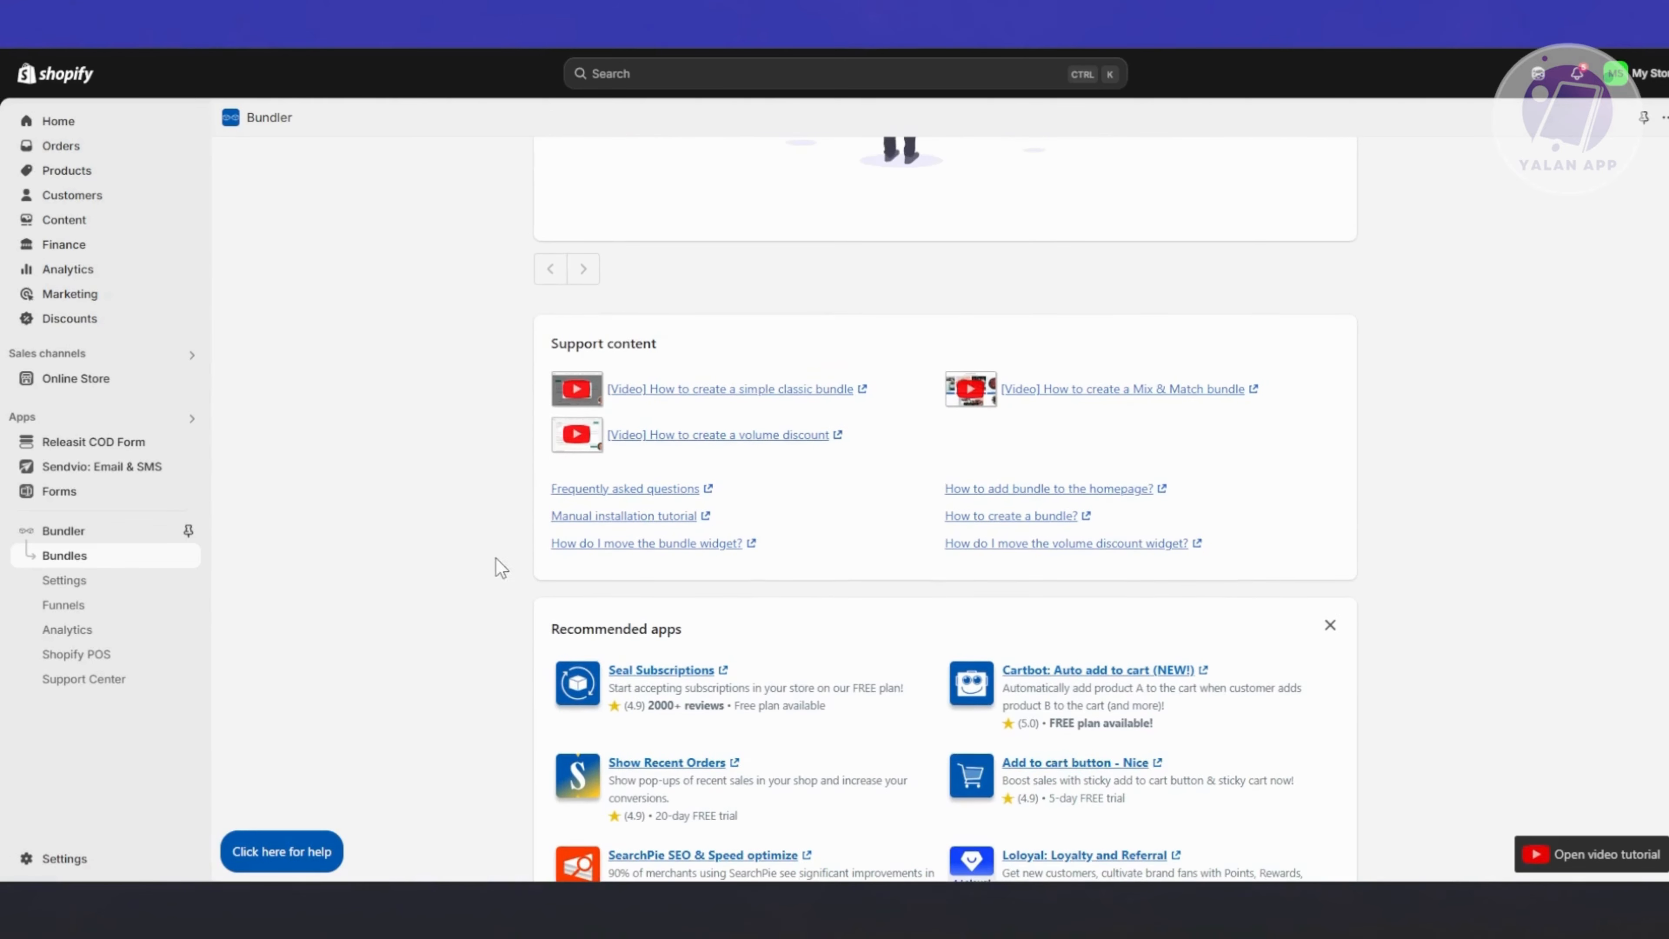
Open the Bundler settings and examine the Mix & Match, Tiered Mix & Match and Sectioned bundle widget options
{"action": "left_click", "coordinate": [102, 580]}
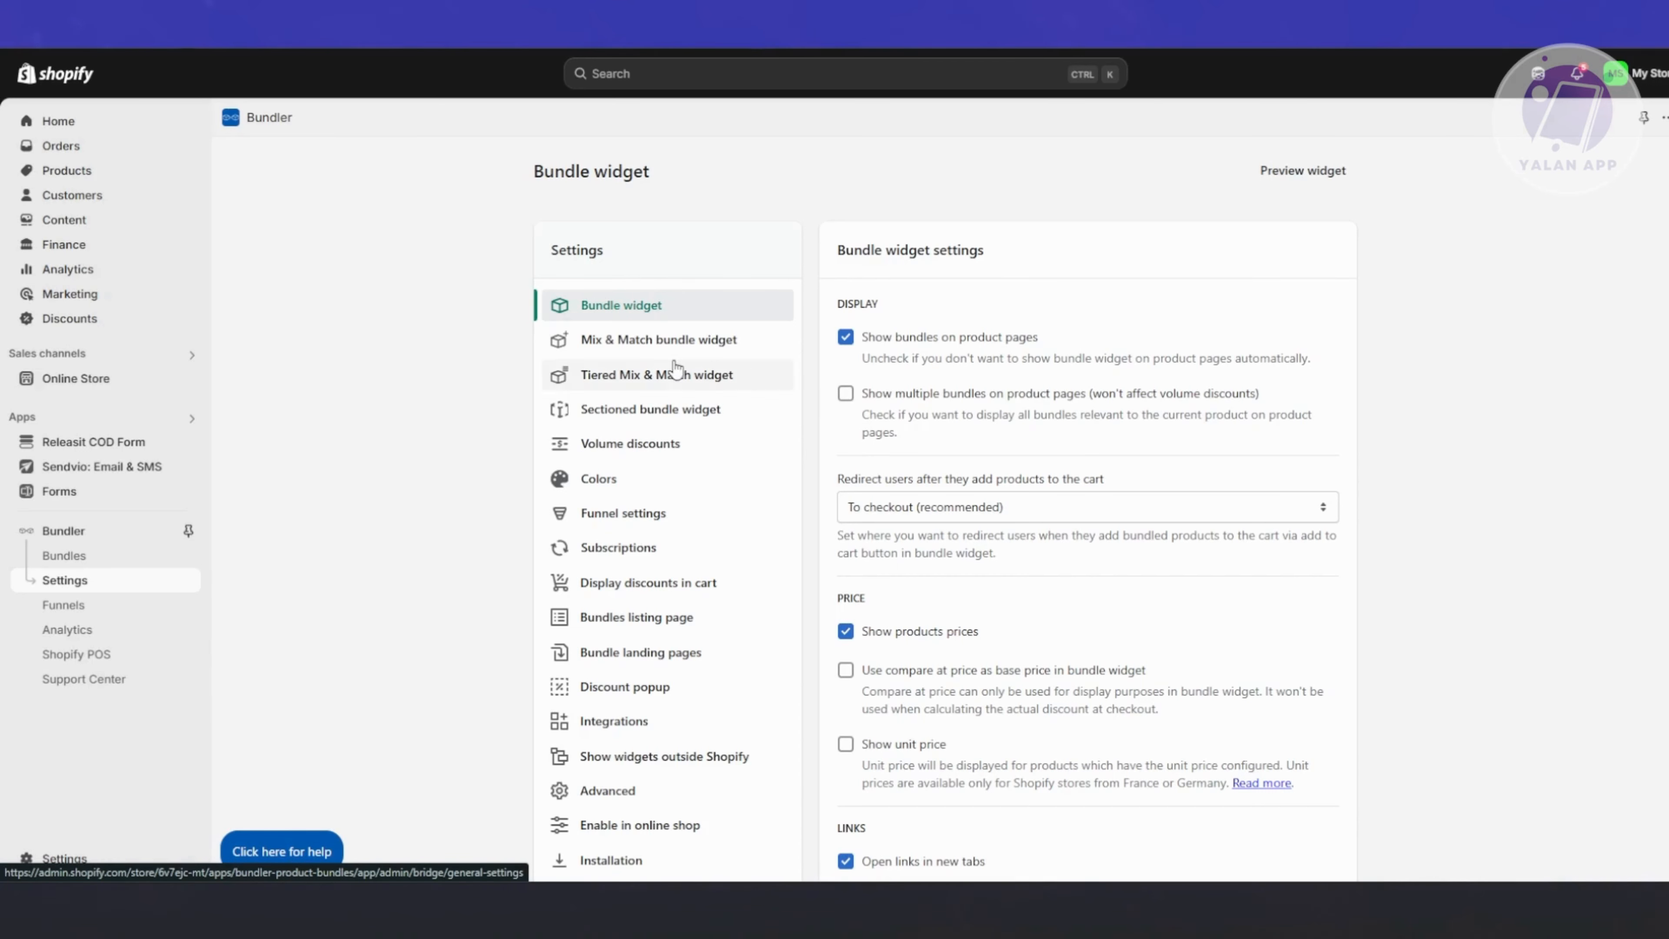
{"action": "left_click", "coordinate": [634, 339]}
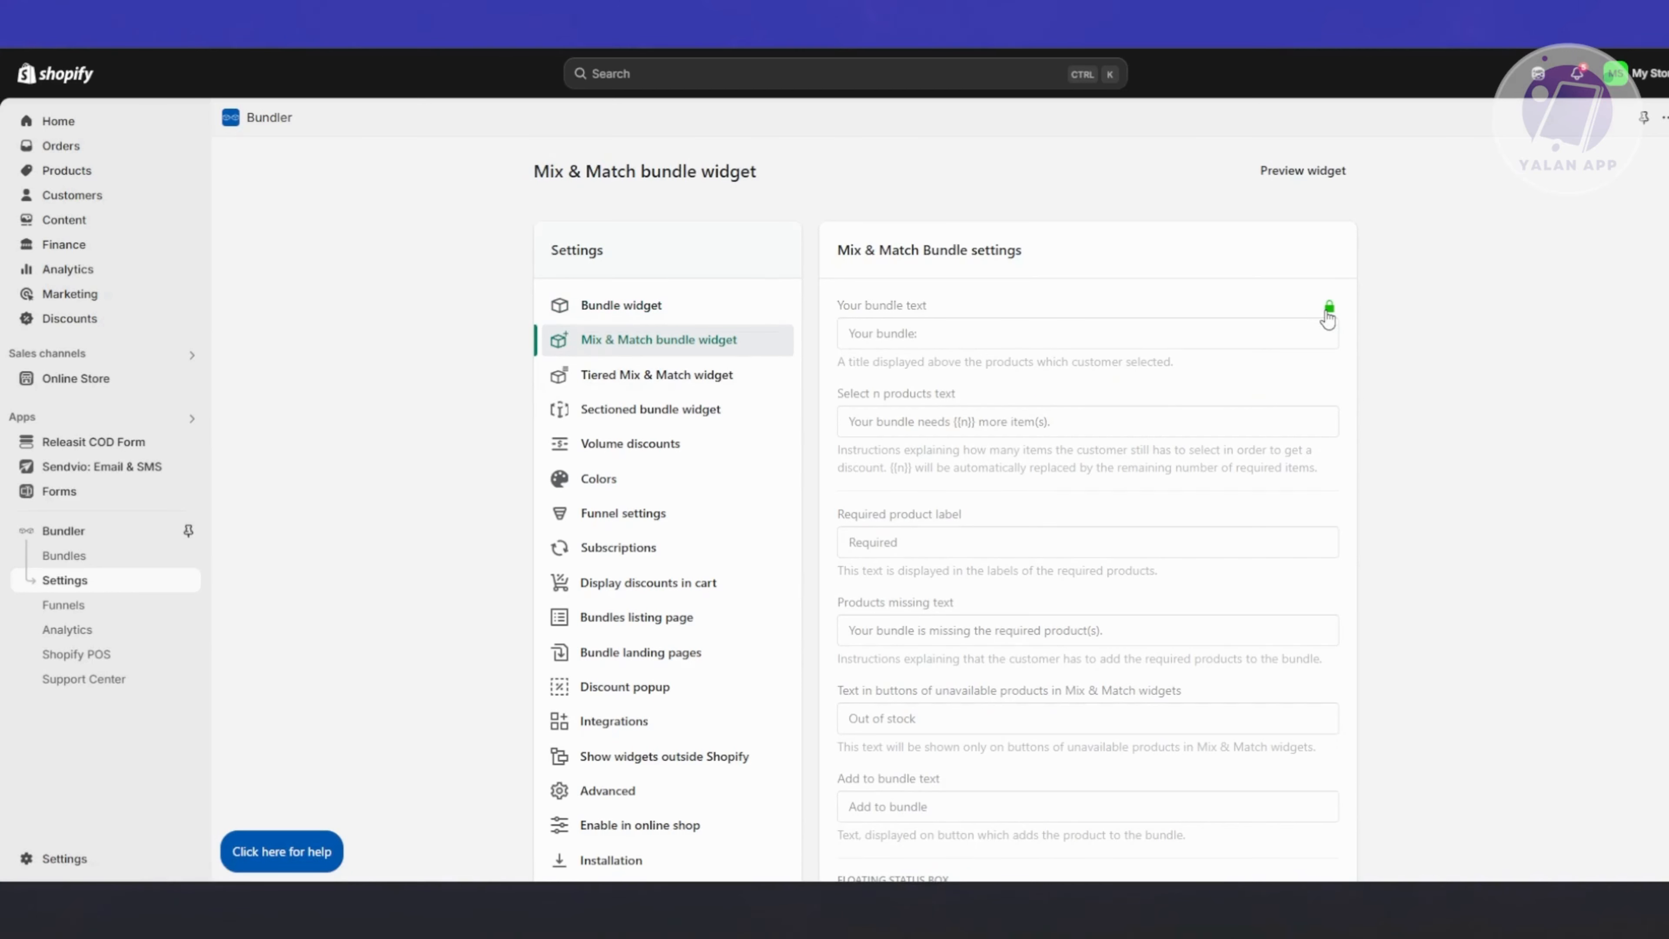
{"action": "mouse_move", "coordinate": [1328, 319]}
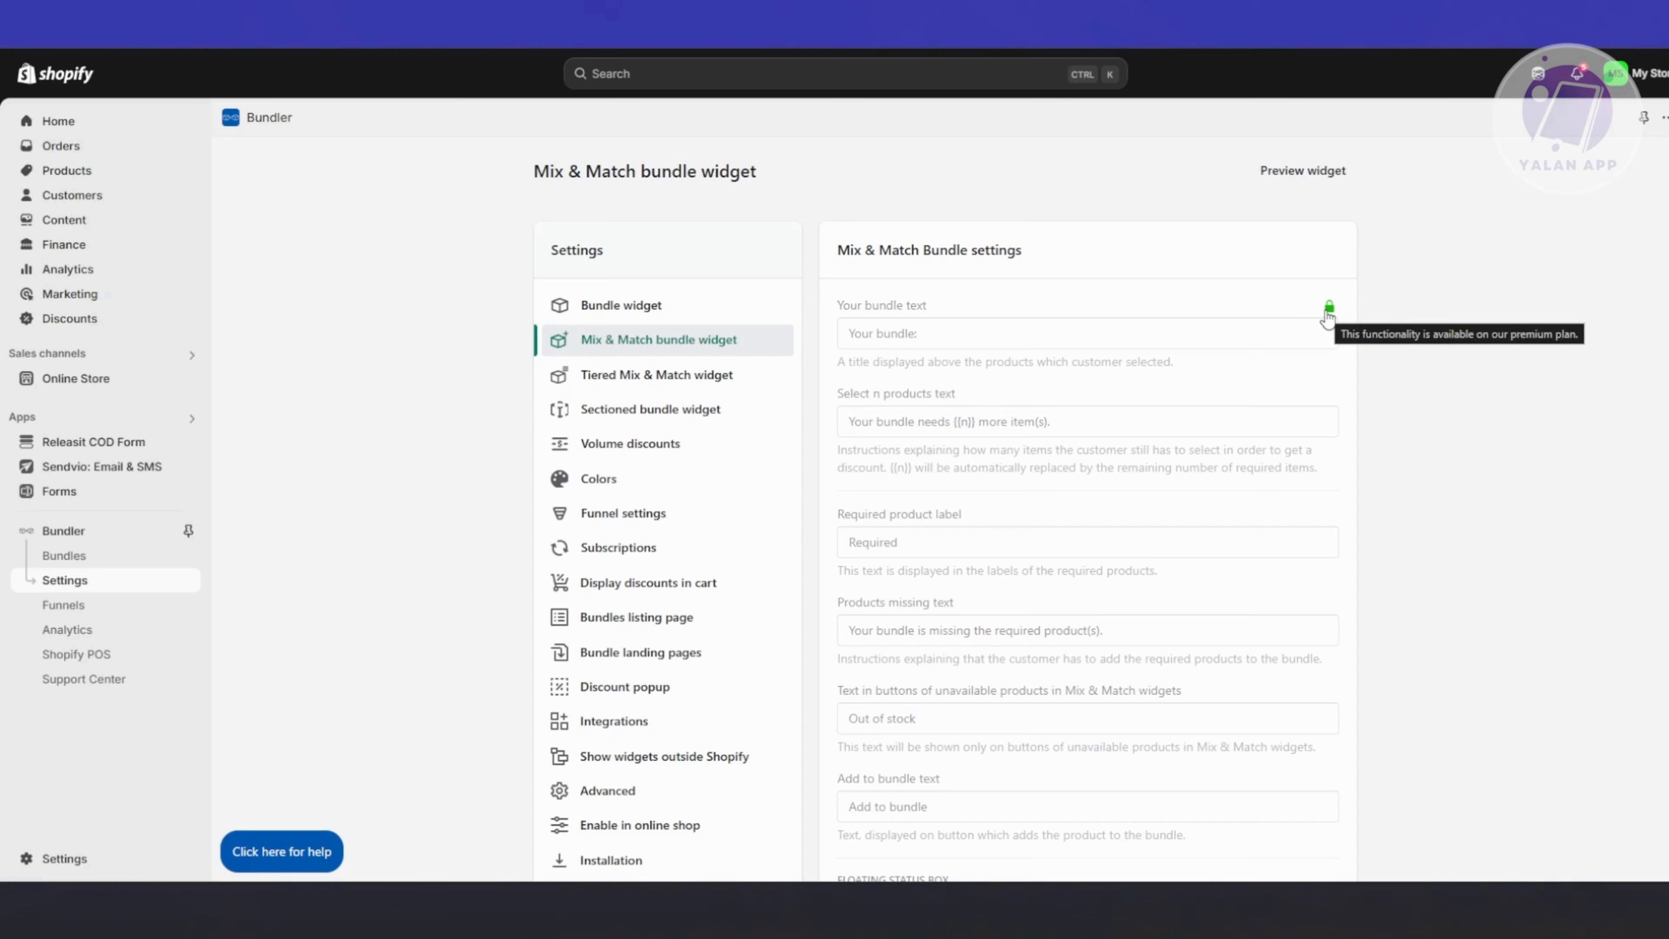
{"action": "left_click", "coordinate": [628, 376]}
{"action": "left_click", "coordinate": [620, 410]}
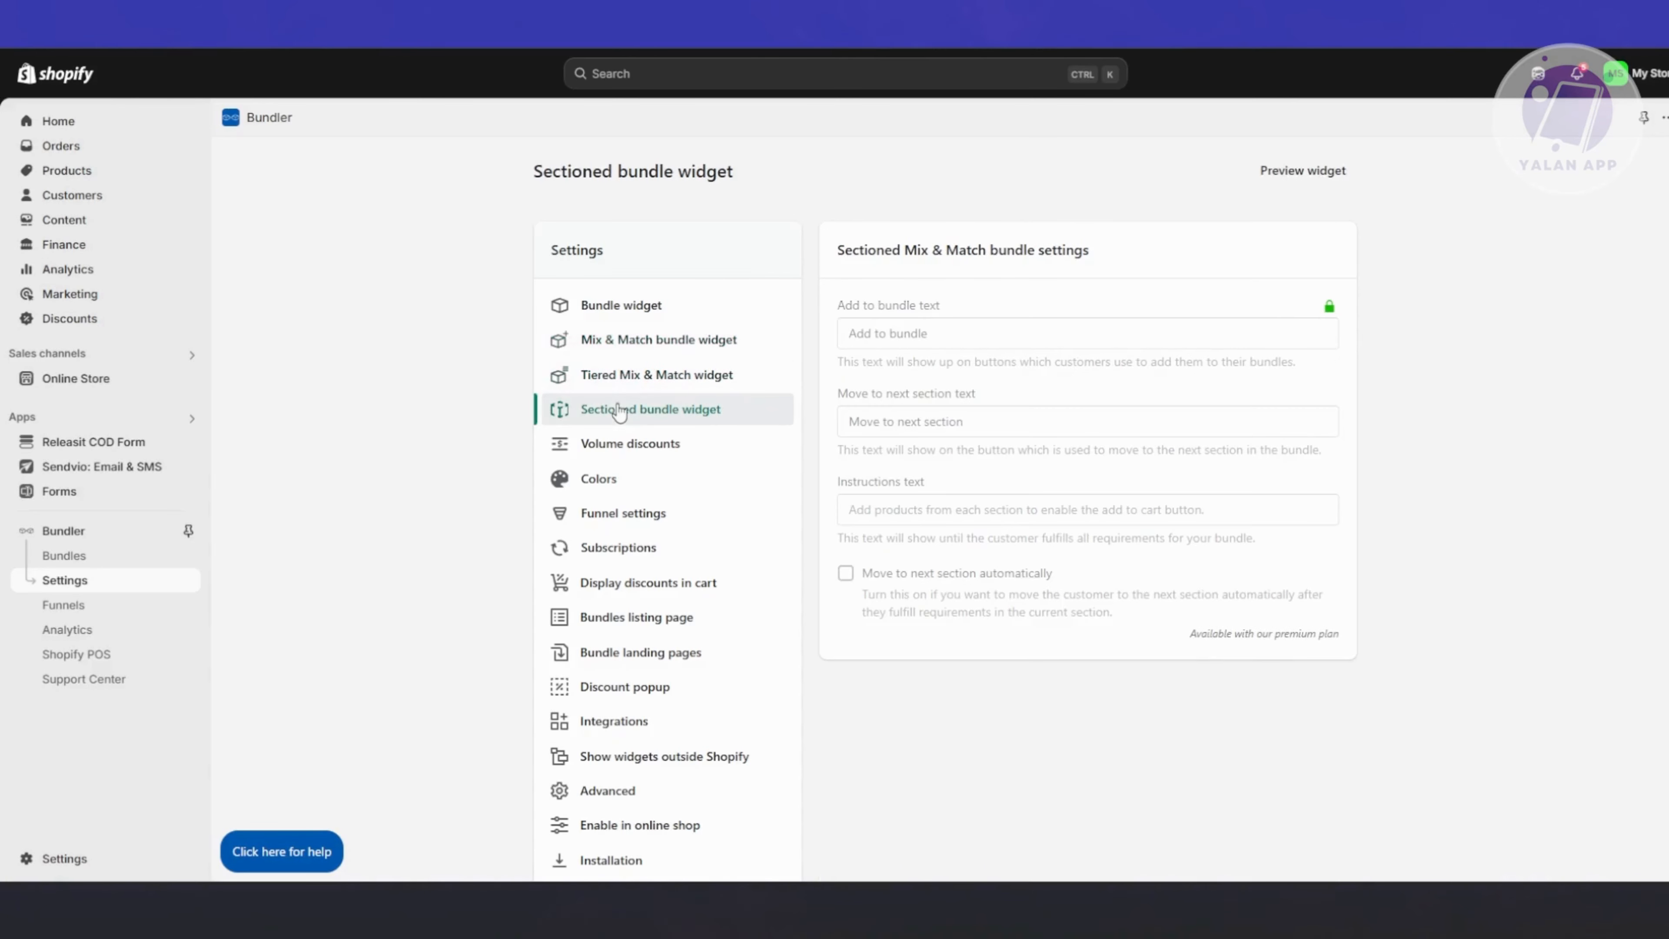
Review Bundler's Volume discounts and Colors settings and preview the bundle widget in its current colors
{"action": "left_click", "coordinate": [632, 454]}
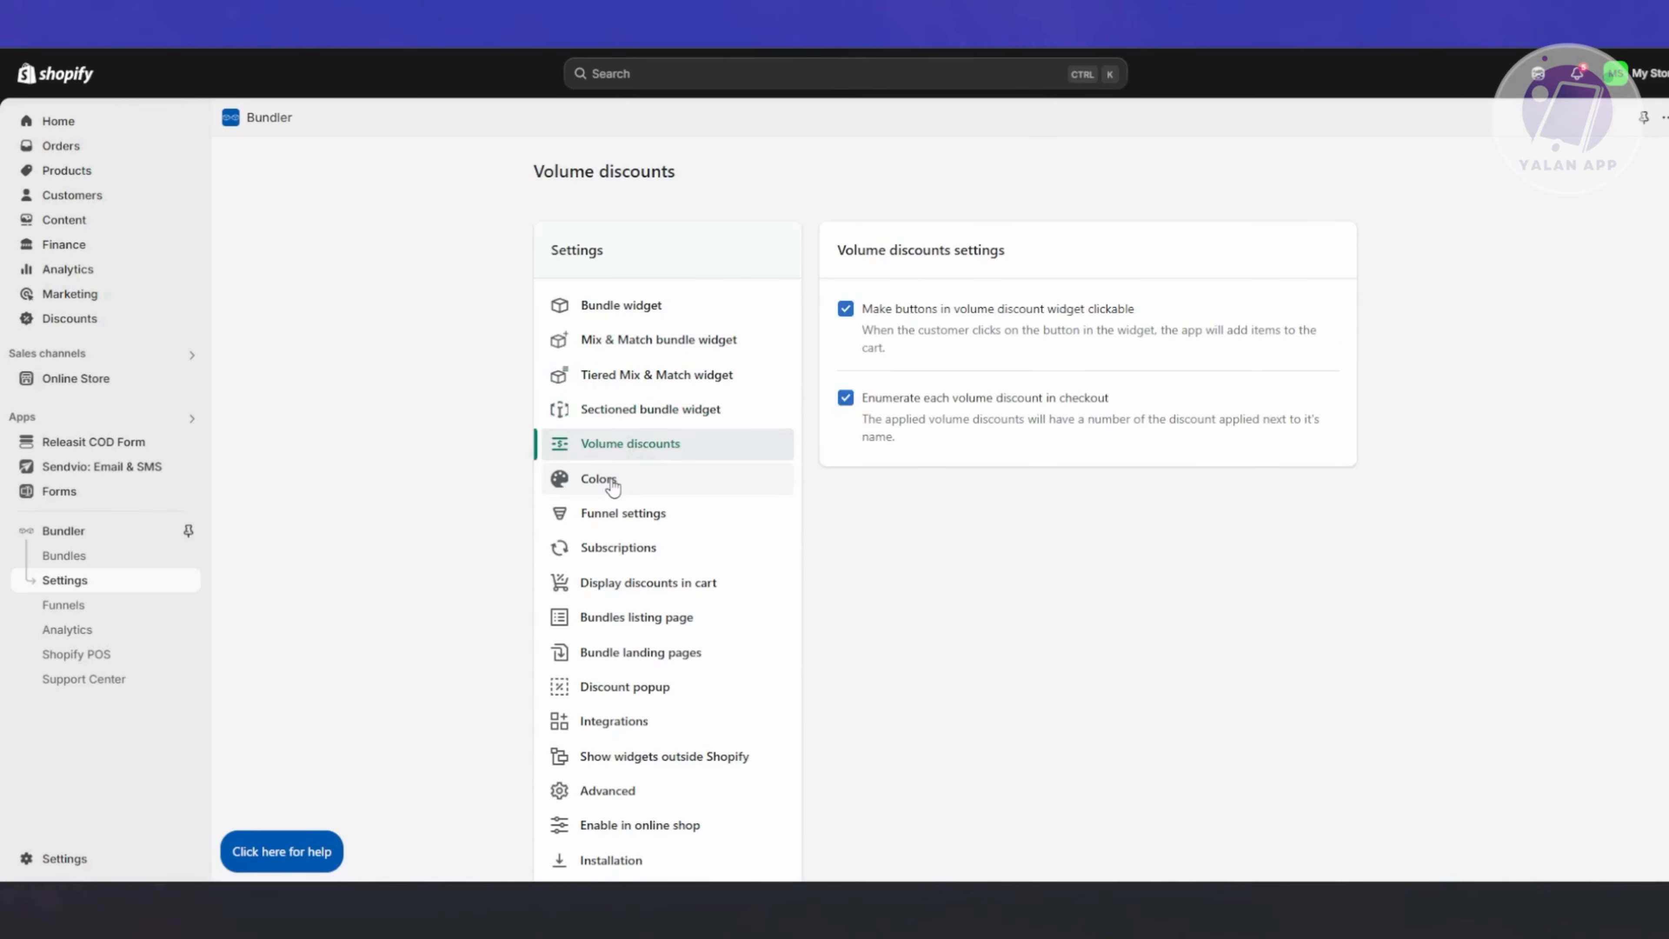
{"action": "left_click", "coordinate": [618, 480]}
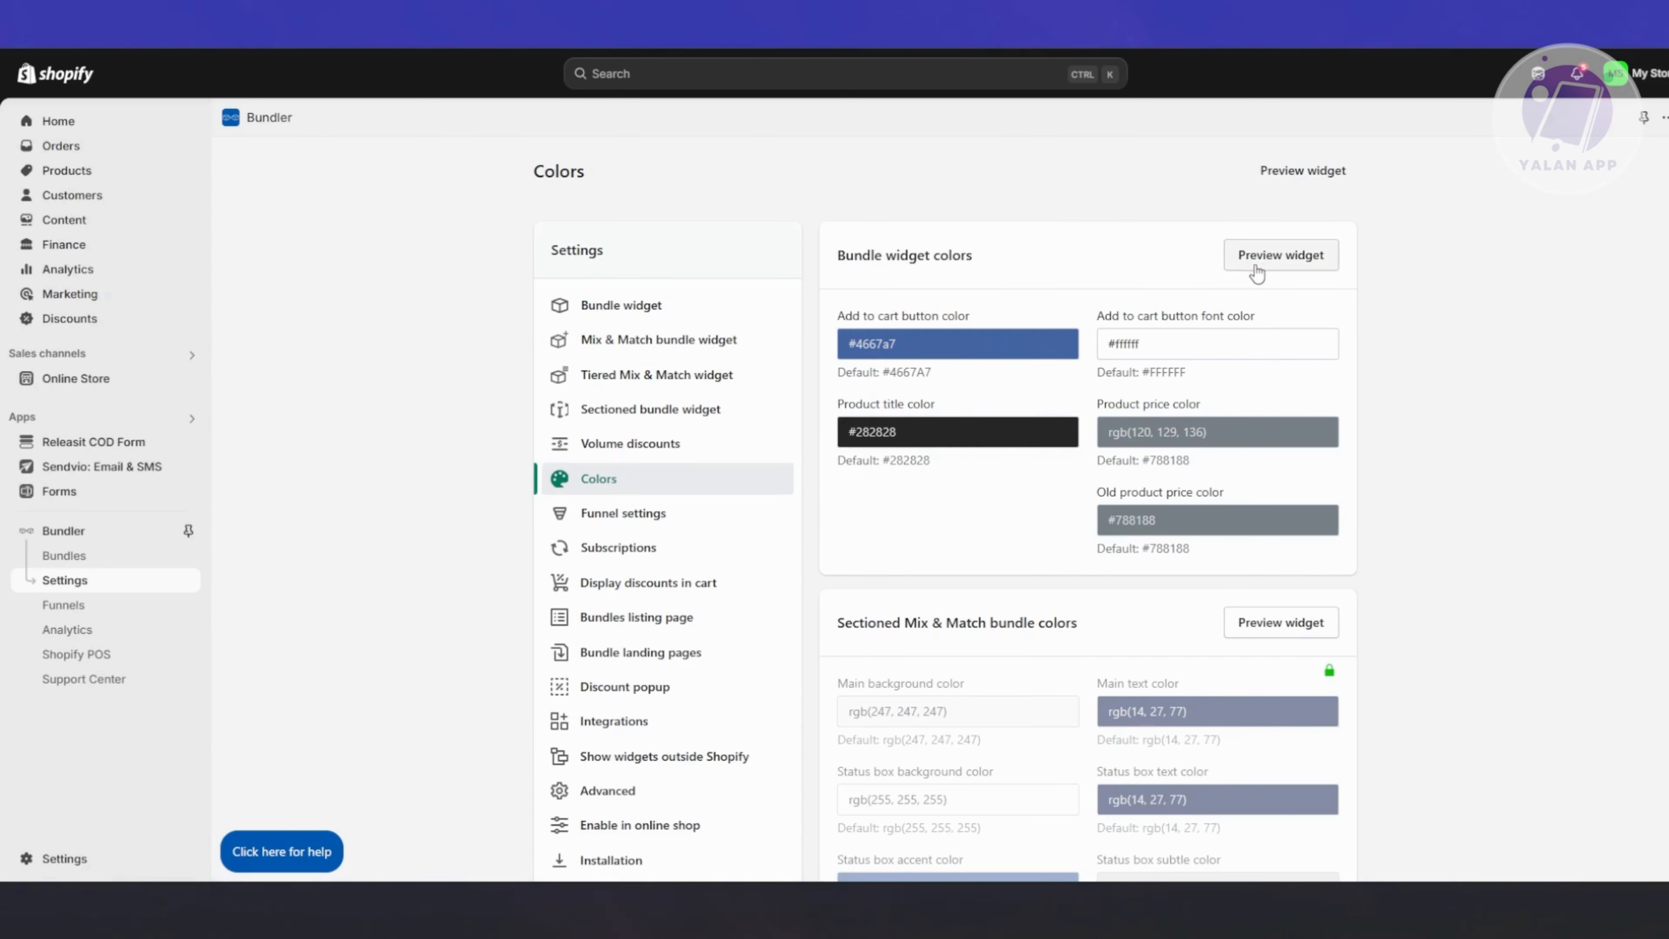
{"action": "left_click", "coordinate": [1279, 254]}
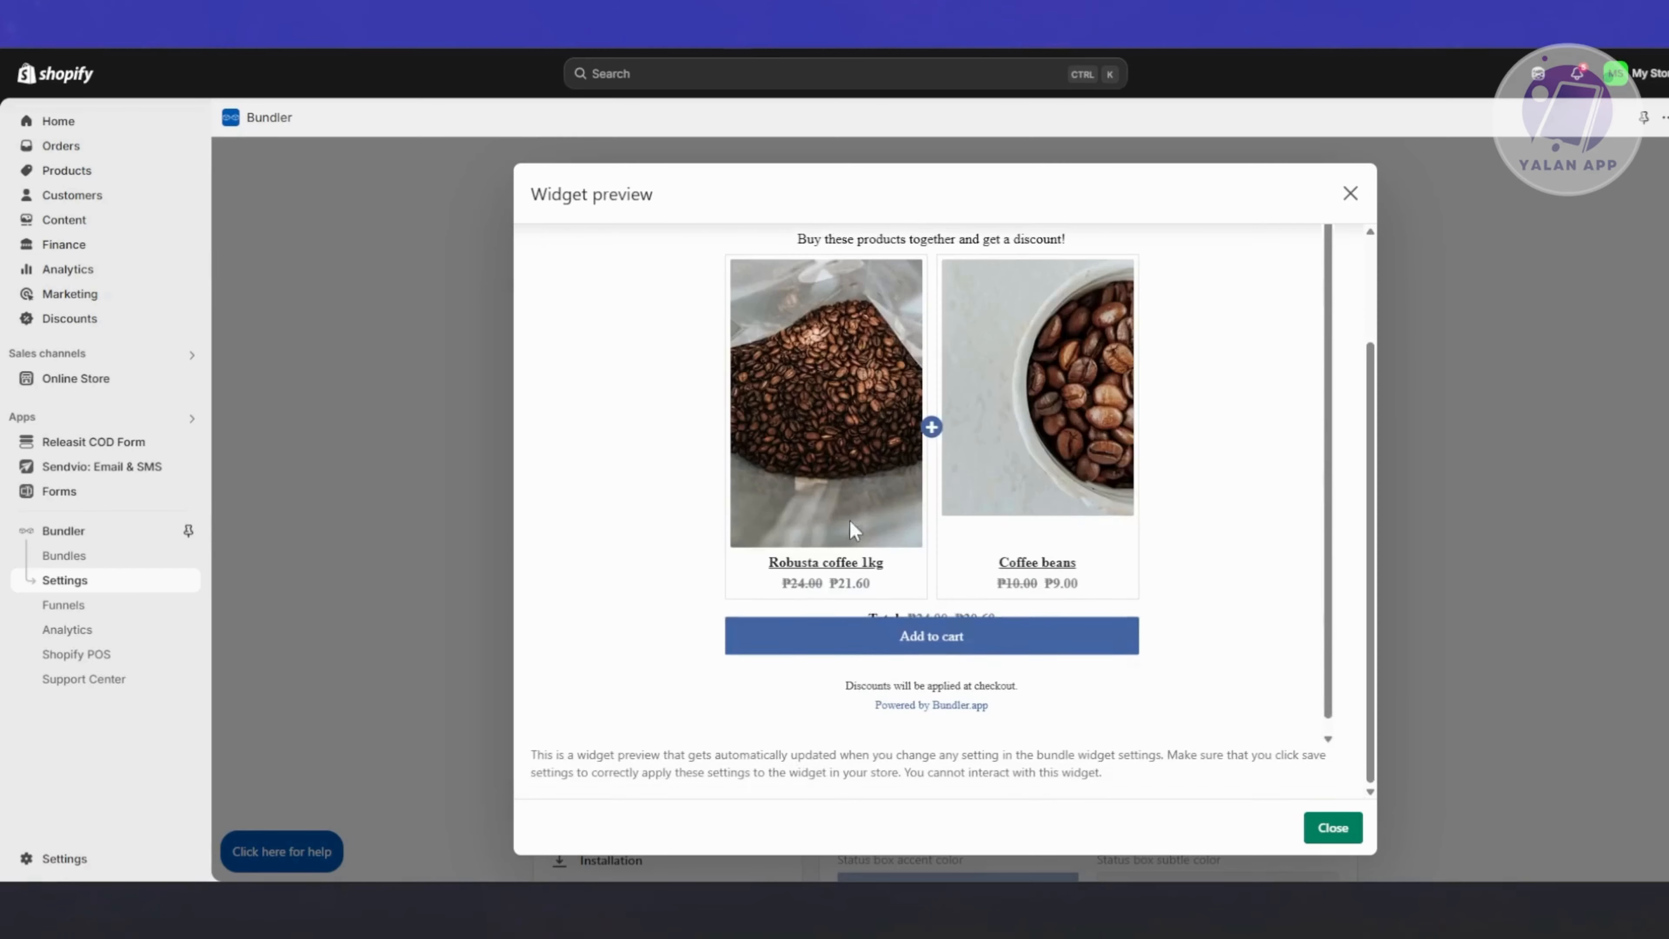
{"action": "left_click", "coordinate": [1350, 194]}
Change the bundle widget's Add to cart button color to #37CAD9 and preview the Classic bundle widget
{"action": "left_click", "coordinate": [949, 348]}
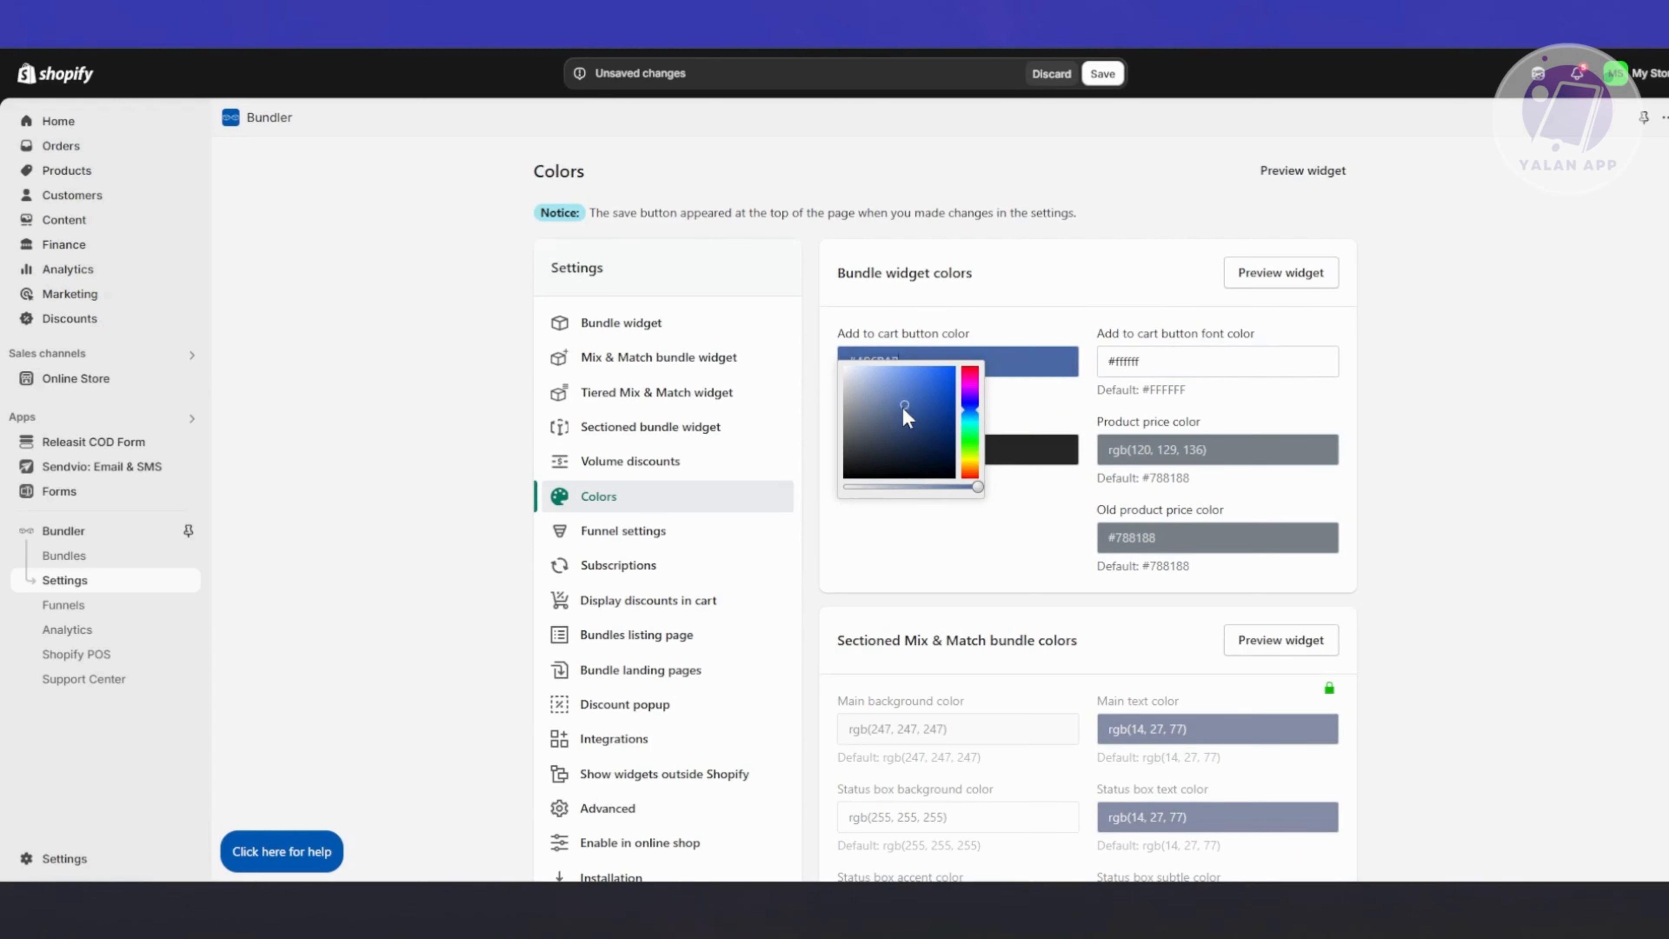
{"action": "mouse_move", "coordinate": [903, 406]}
{"action": "left_mouse_down"}
{"action": "mouse_move", "coordinate": [868, 437]}
{"action": "mouse_move", "coordinate": [924, 383]}
{"action": "mouse_move", "coordinate": [980, 422]}
{"action": "mouse_move", "coordinate": [929, 388]}
{"action": "left_mouse_up"}
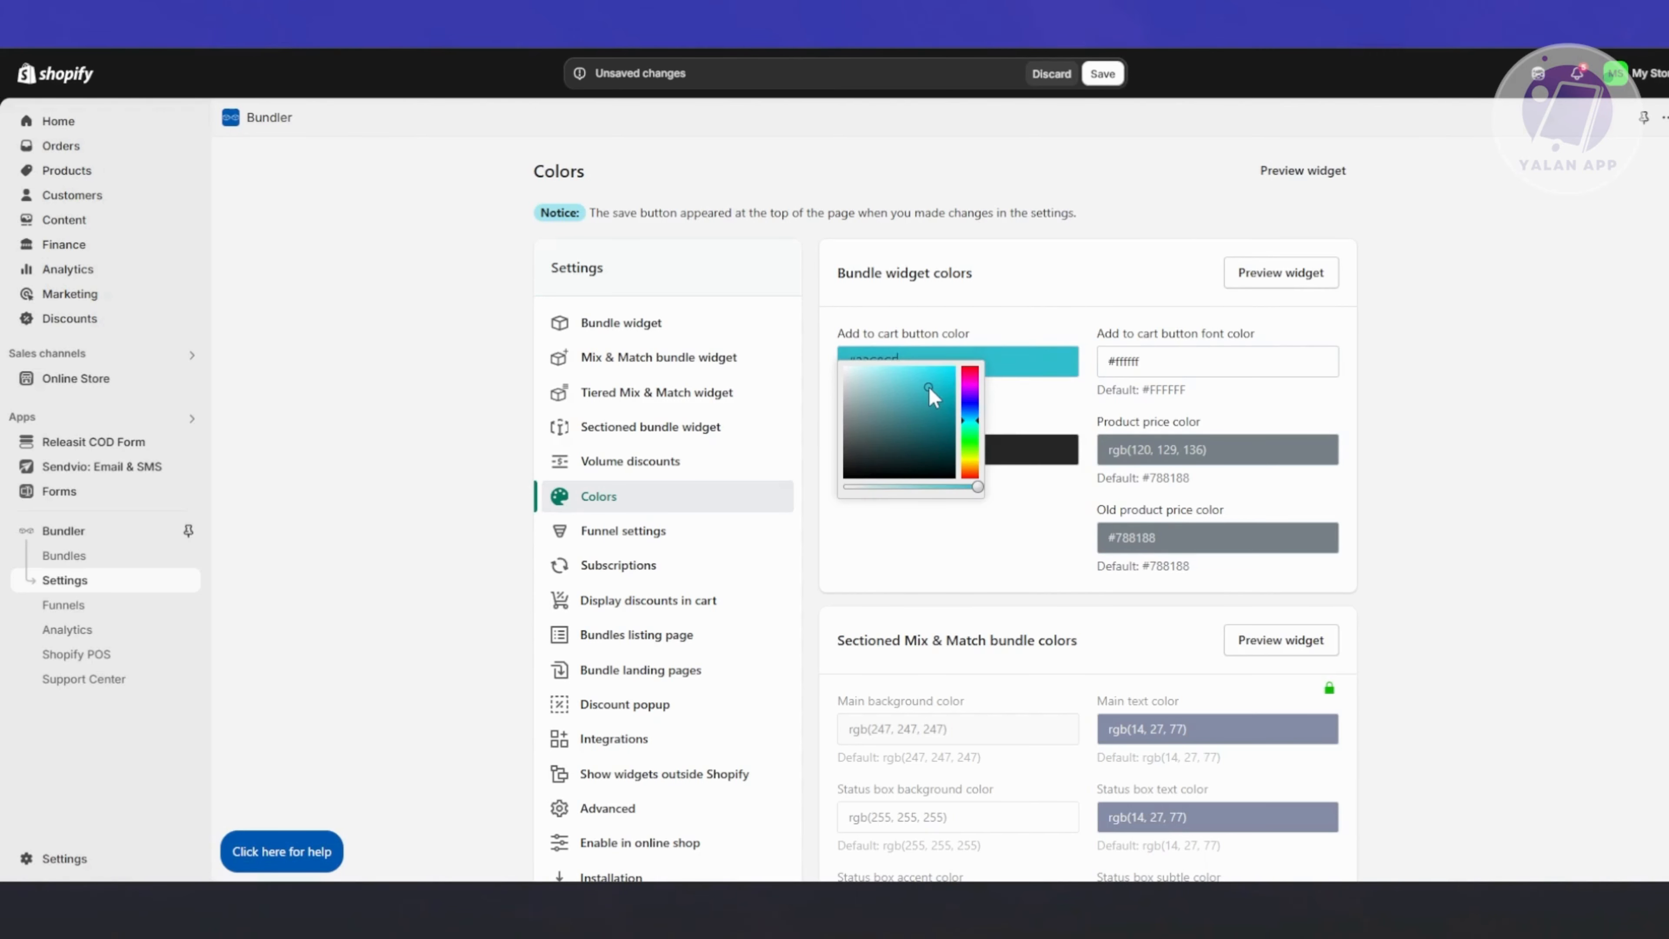
{"action": "left_click", "coordinate": [1025, 408]}
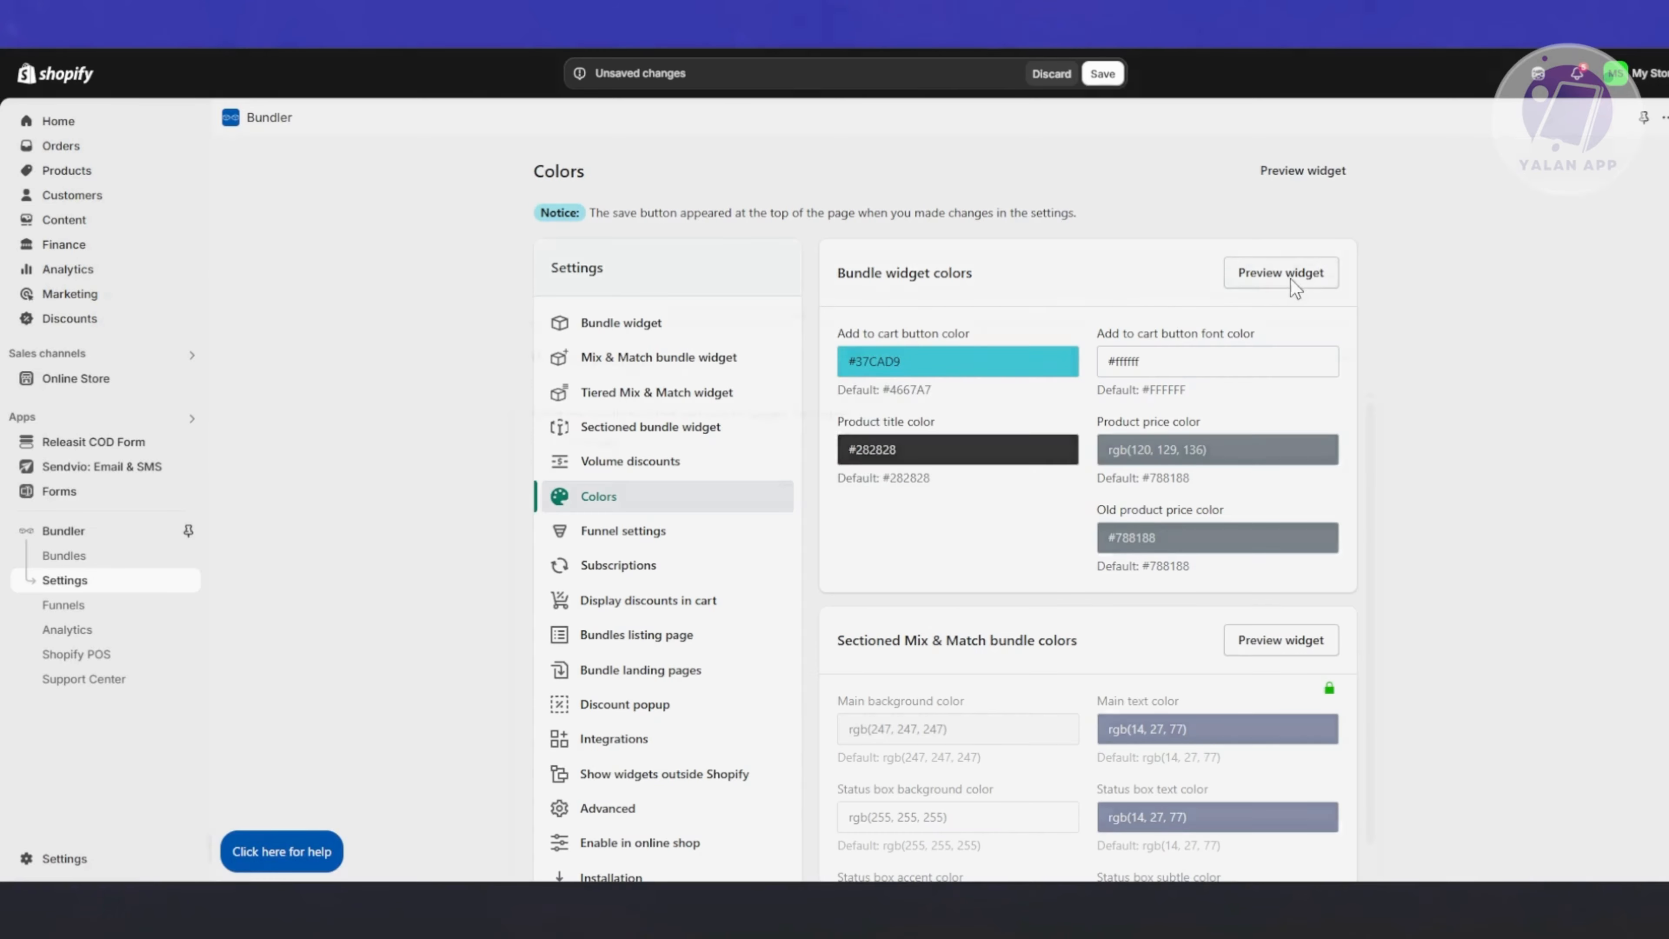
{"action": "left_click", "coordinate": [1318, 273]}
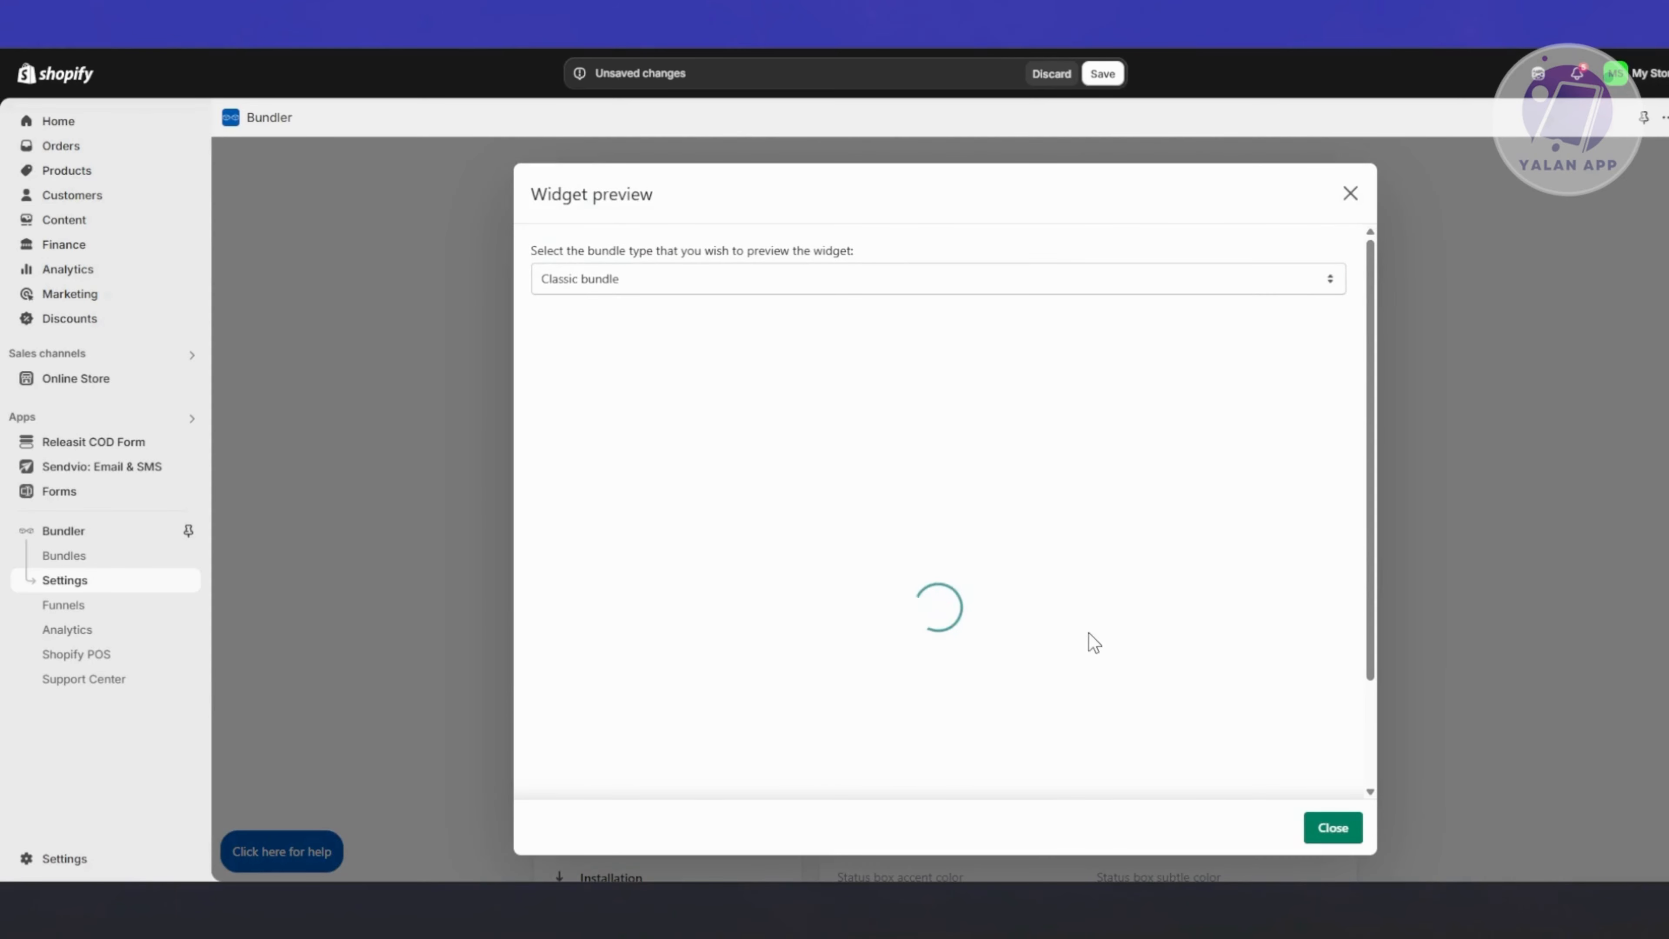
{"action": "scroll", "coordinate": [1132, 614], "scroll_direction": "down", "scroll_amount": 1}
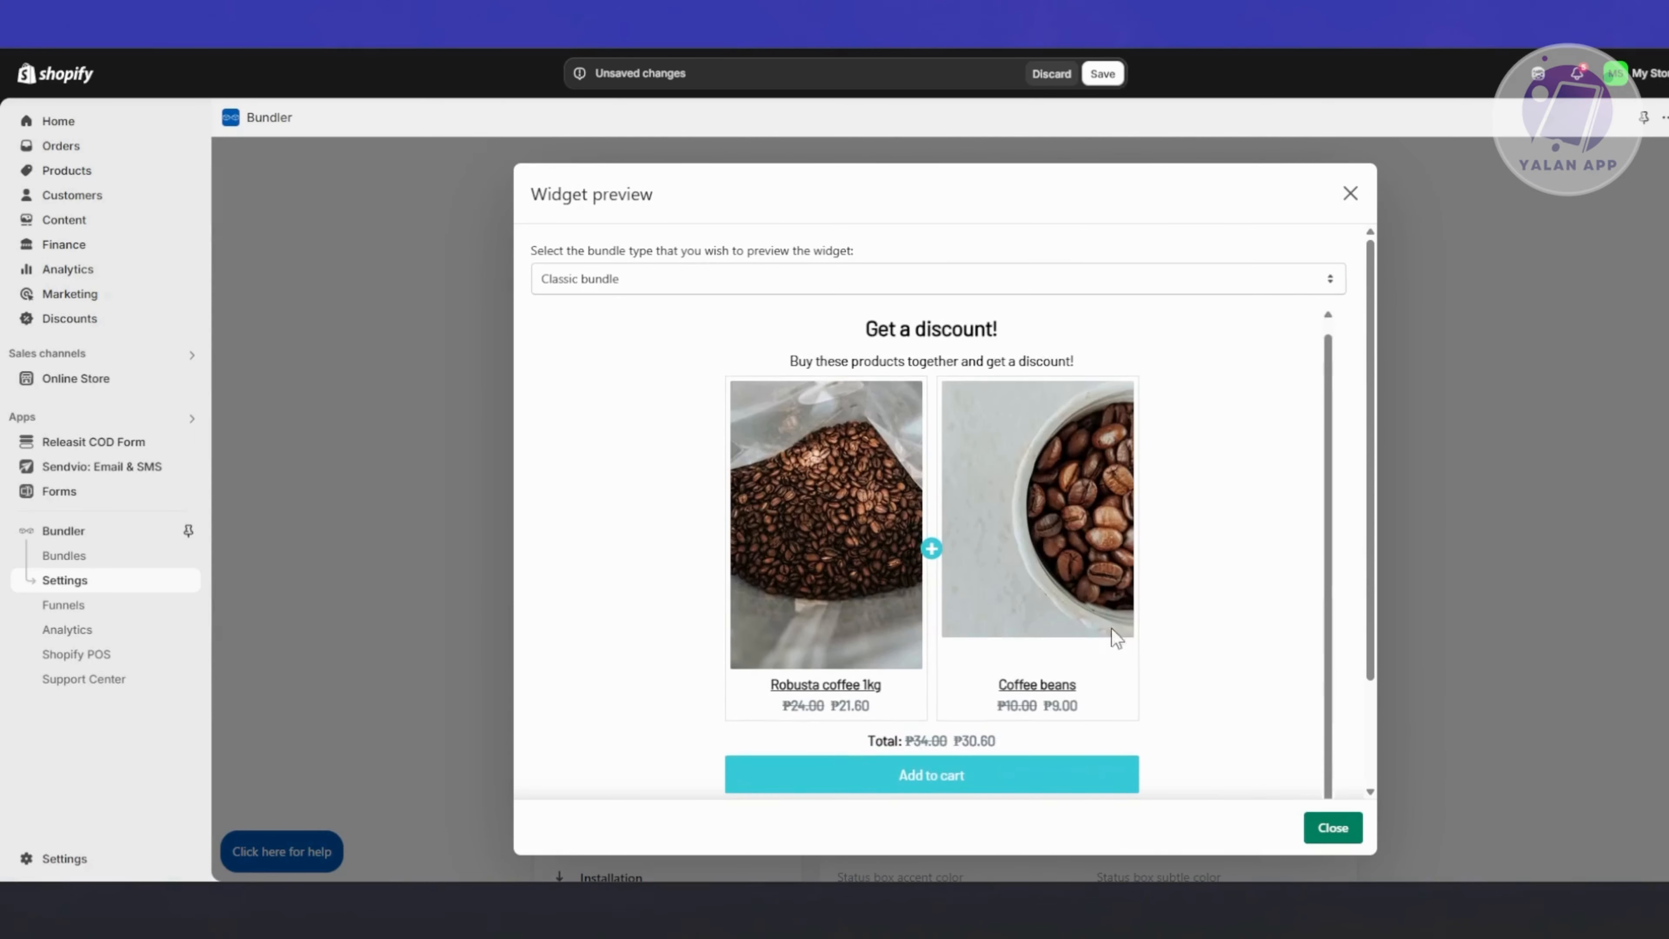
{"action": "left_click", "coordinate": [1333, 829]}
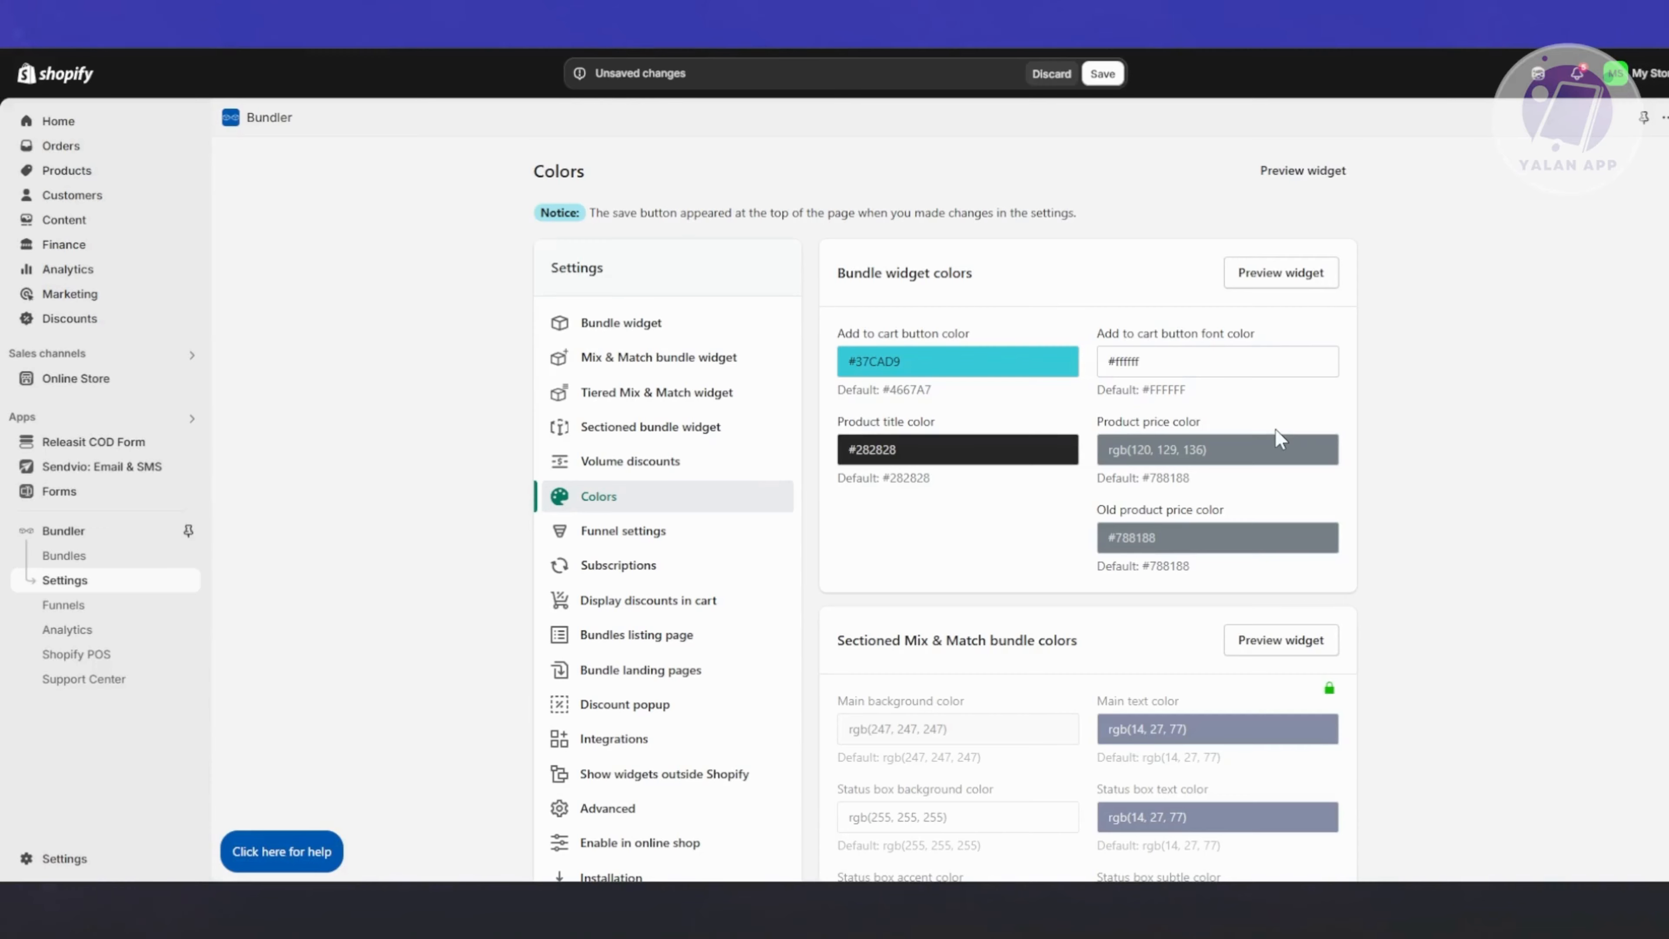
Look through the funnel settings and Bundler's Funnels, Analytics, Shopify POS and Support Center pages
{"action": "left_click", "coordinate": [708, 550]}
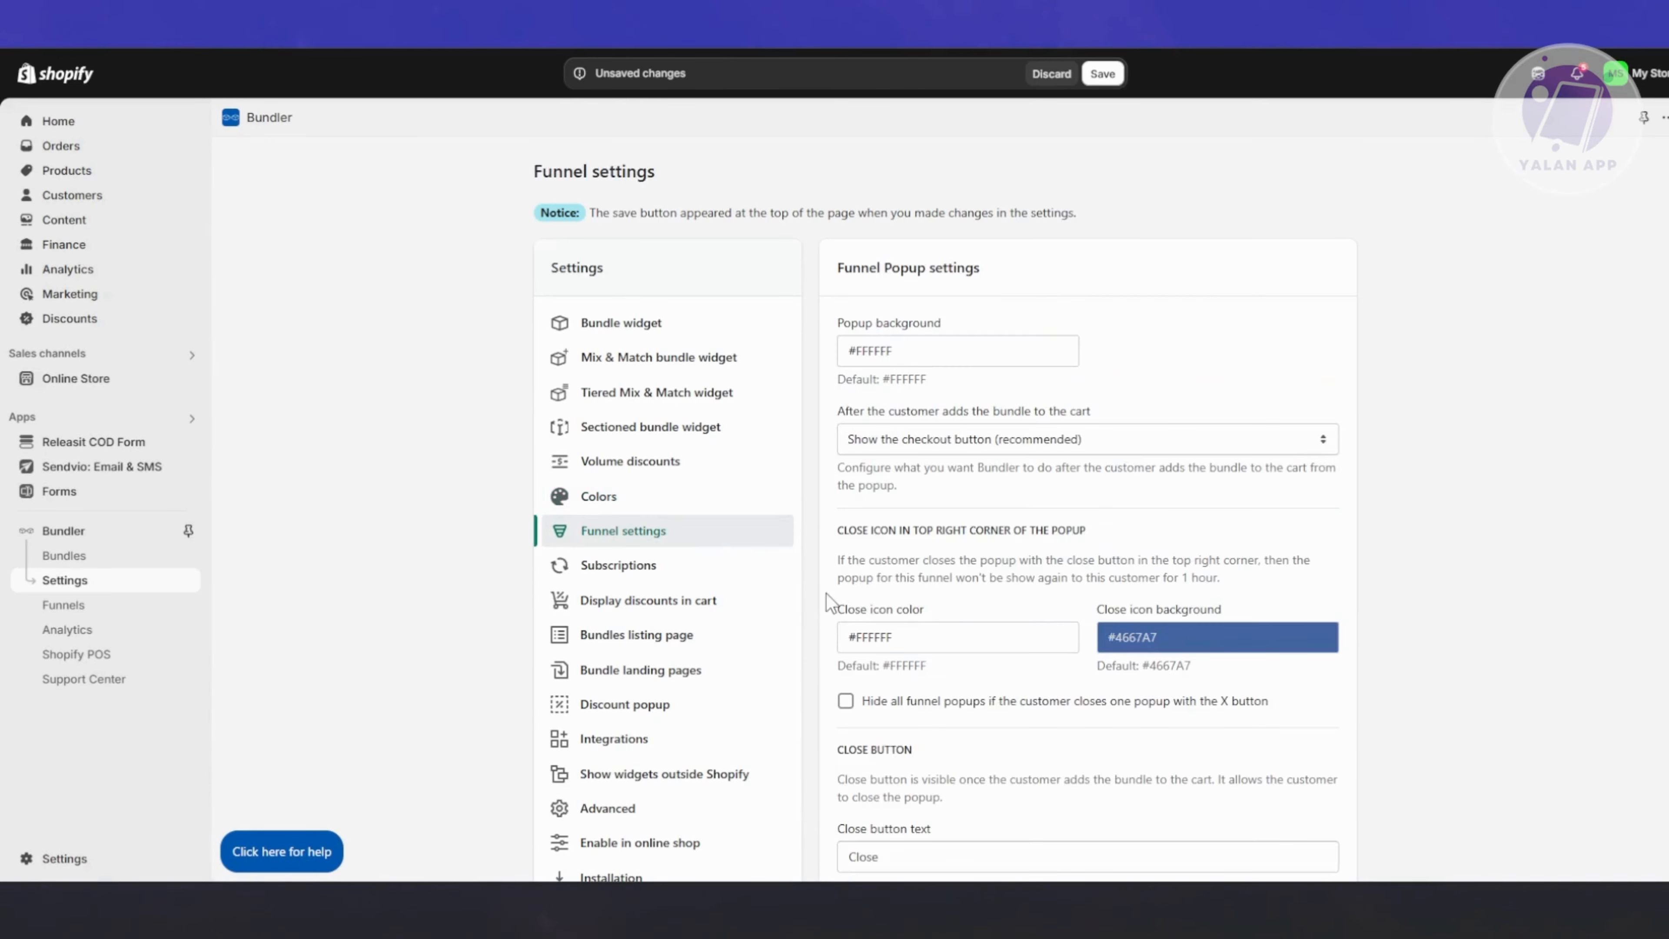
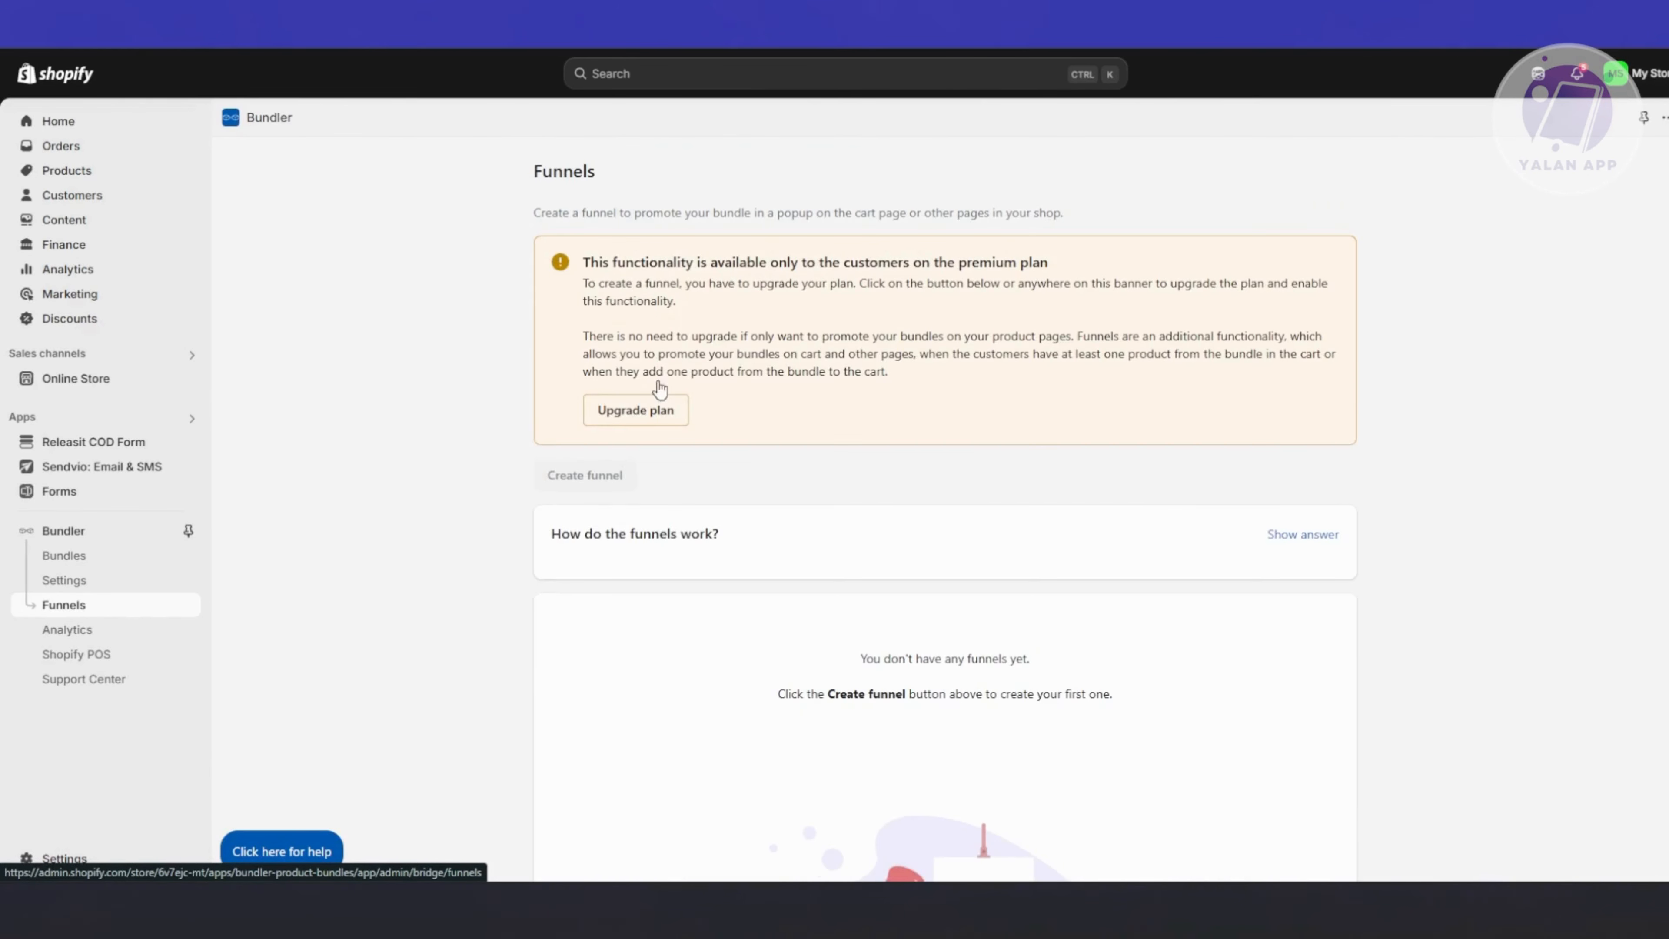
{"action": "left_click_drag", "start_coordinate": [552, 213], "coordinate": [1157, 220]}
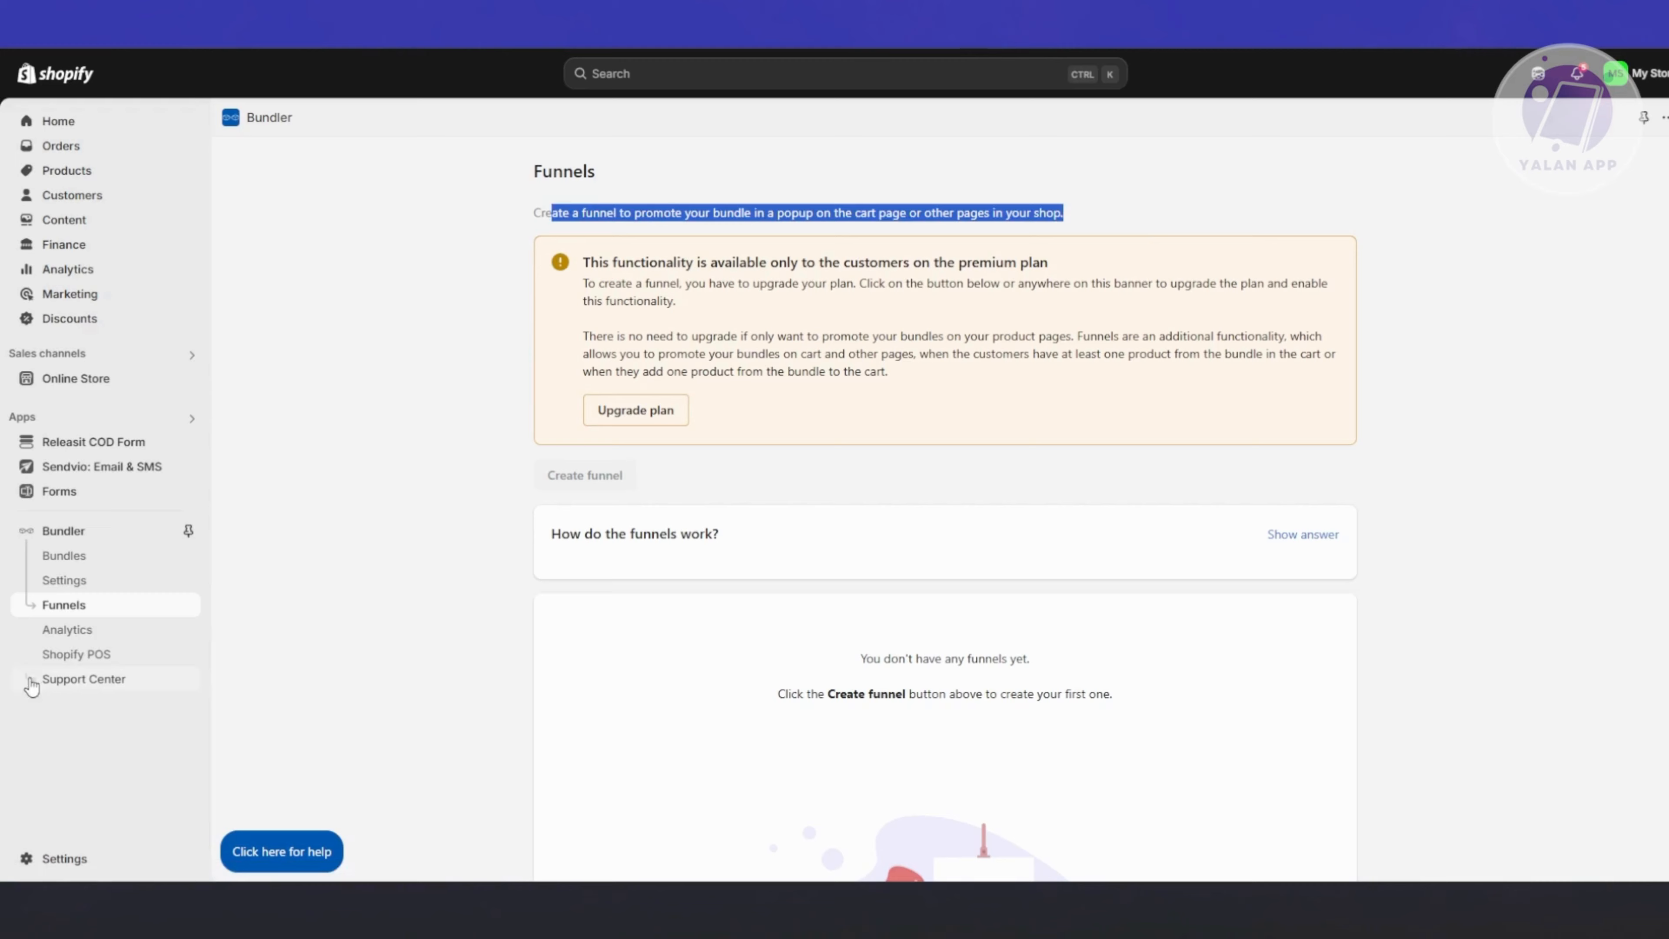
{"action": "left_click", "coordinate": [71, 634]}
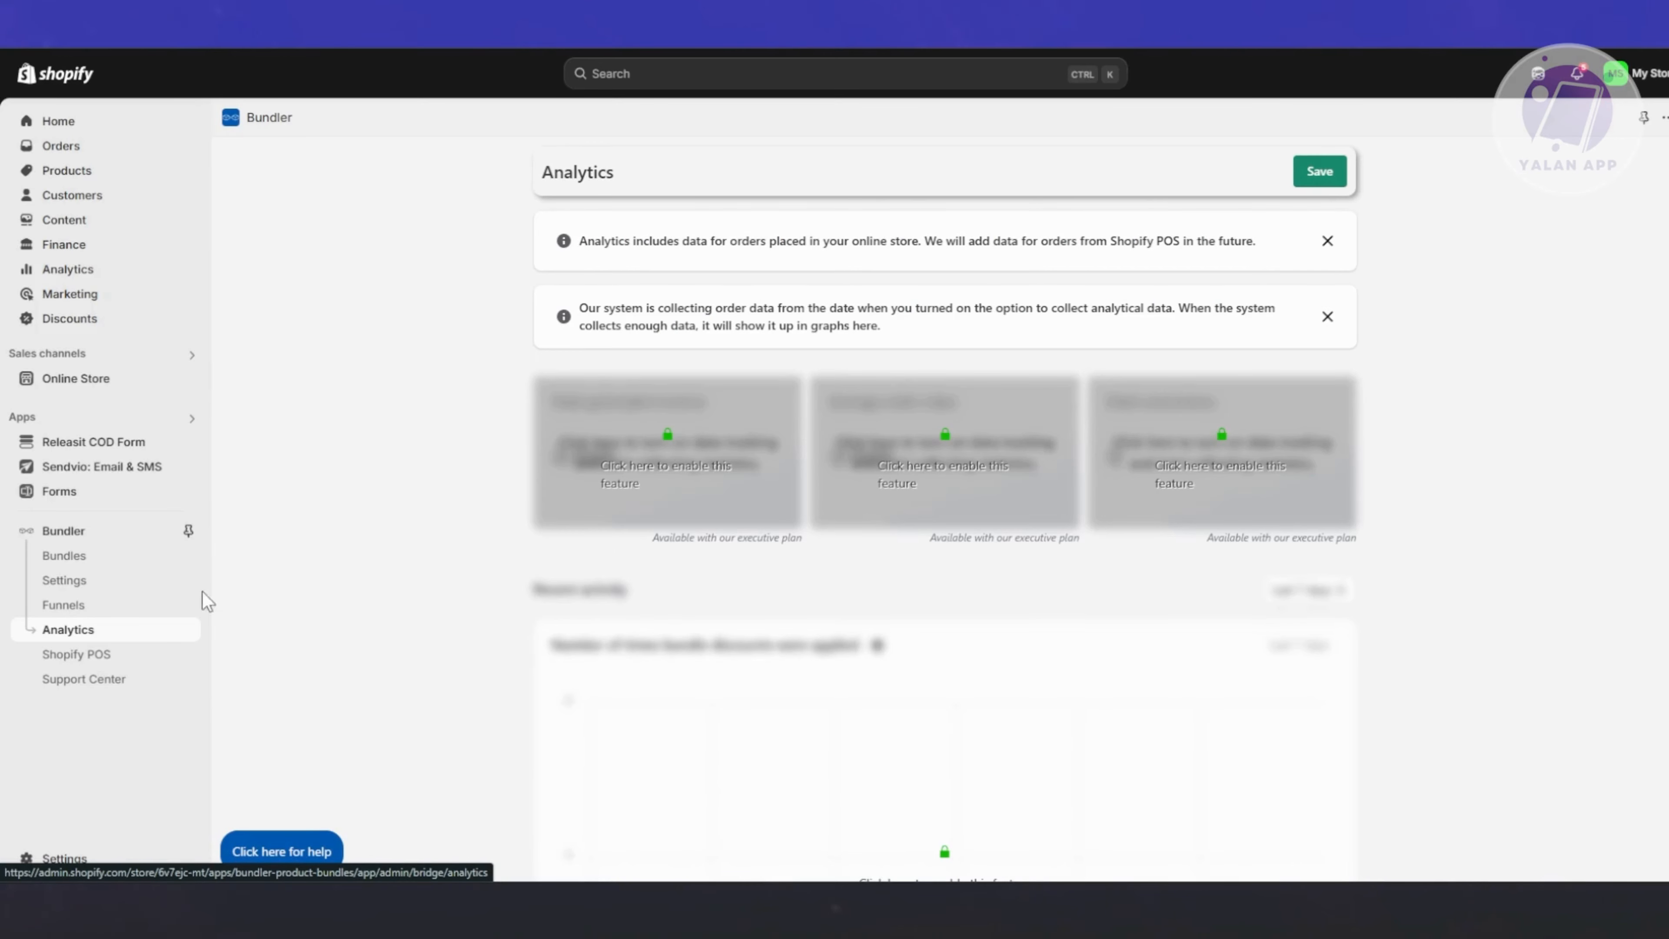
{"action": "left_click", "coordinate": [98, 655]}
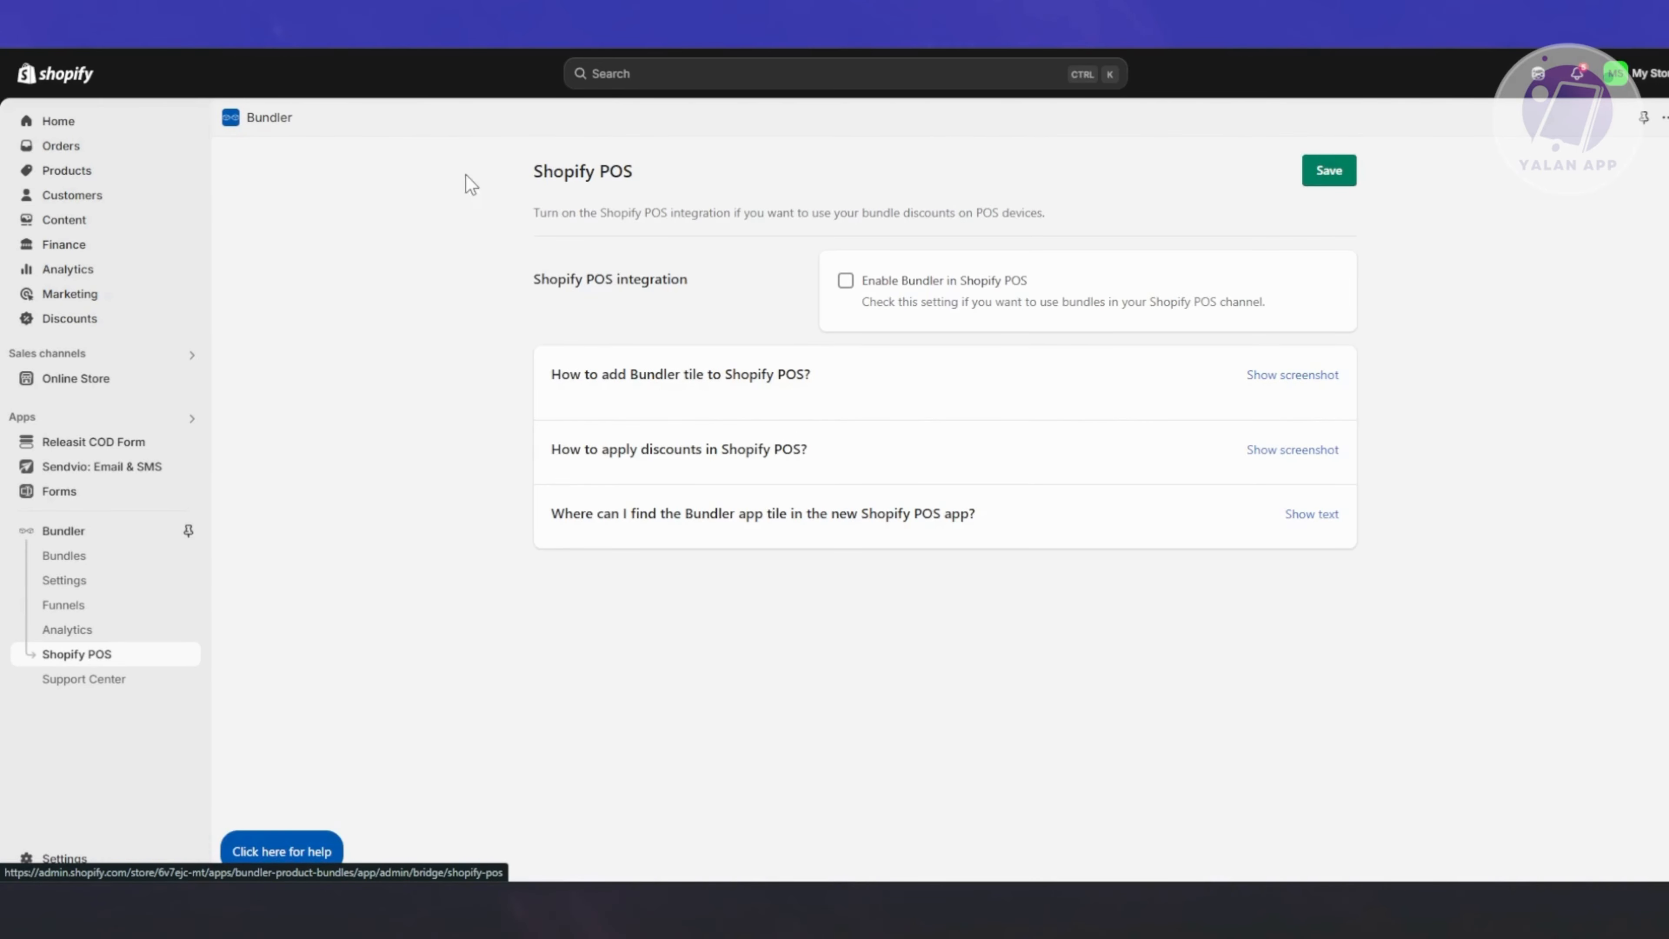
{"action": "left_click", "coordinate": [122, 682]}
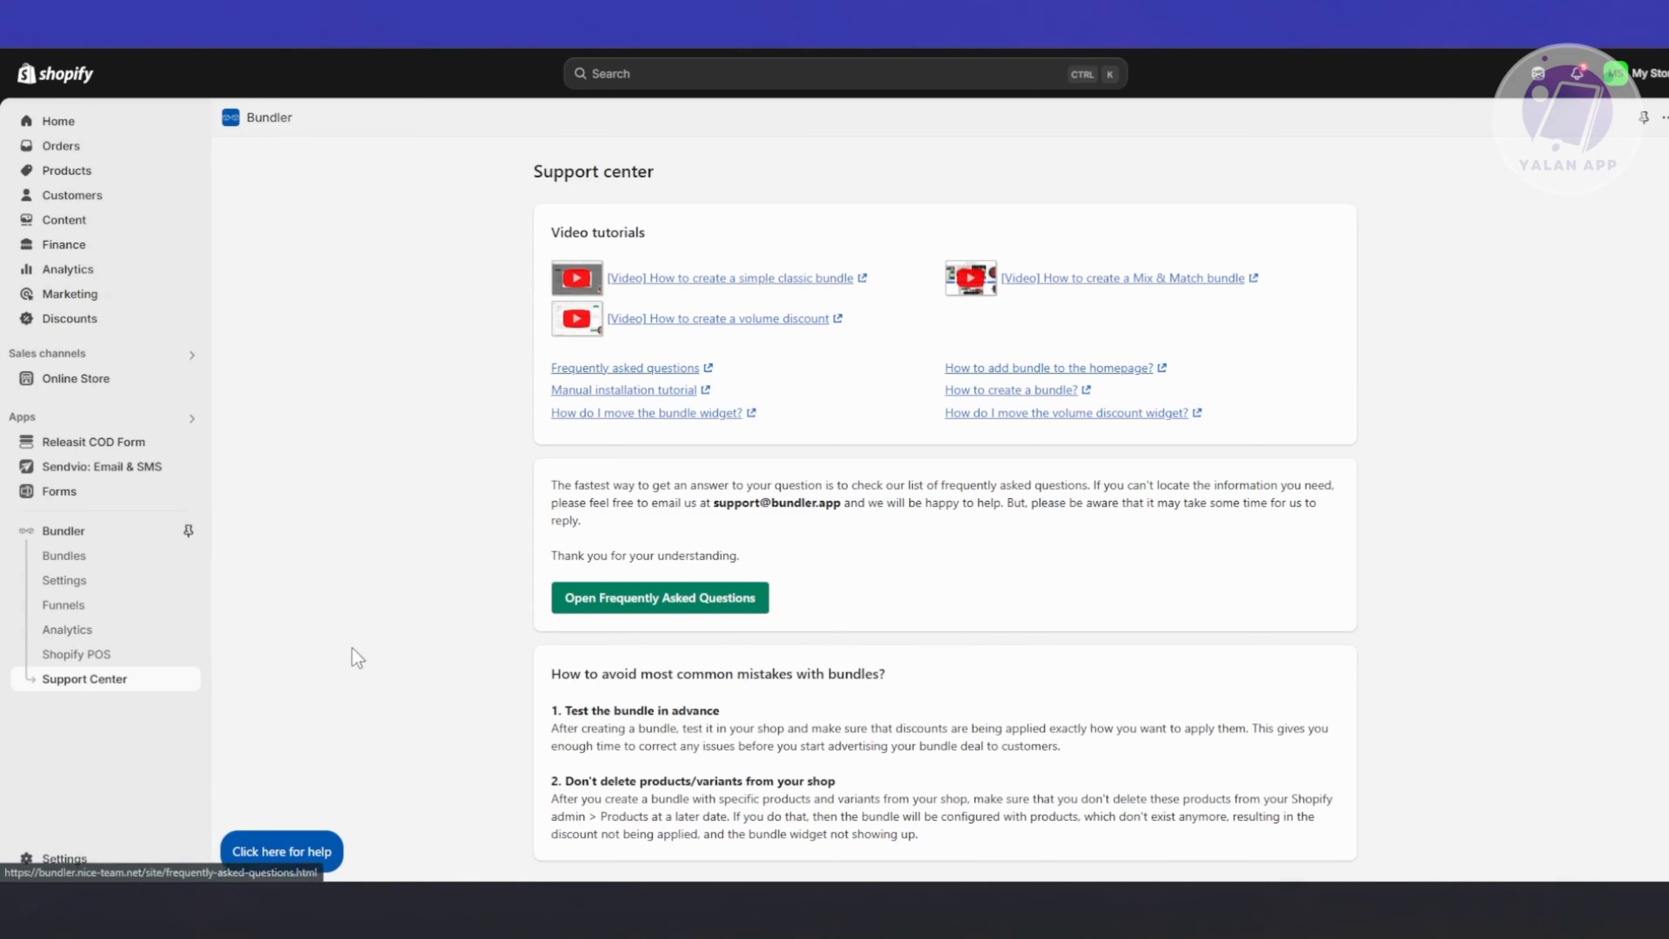
Start a new bundle from the Classic bundle preset and look over its setup form
{"action": "left_click", "coordinate": [46, 561]}
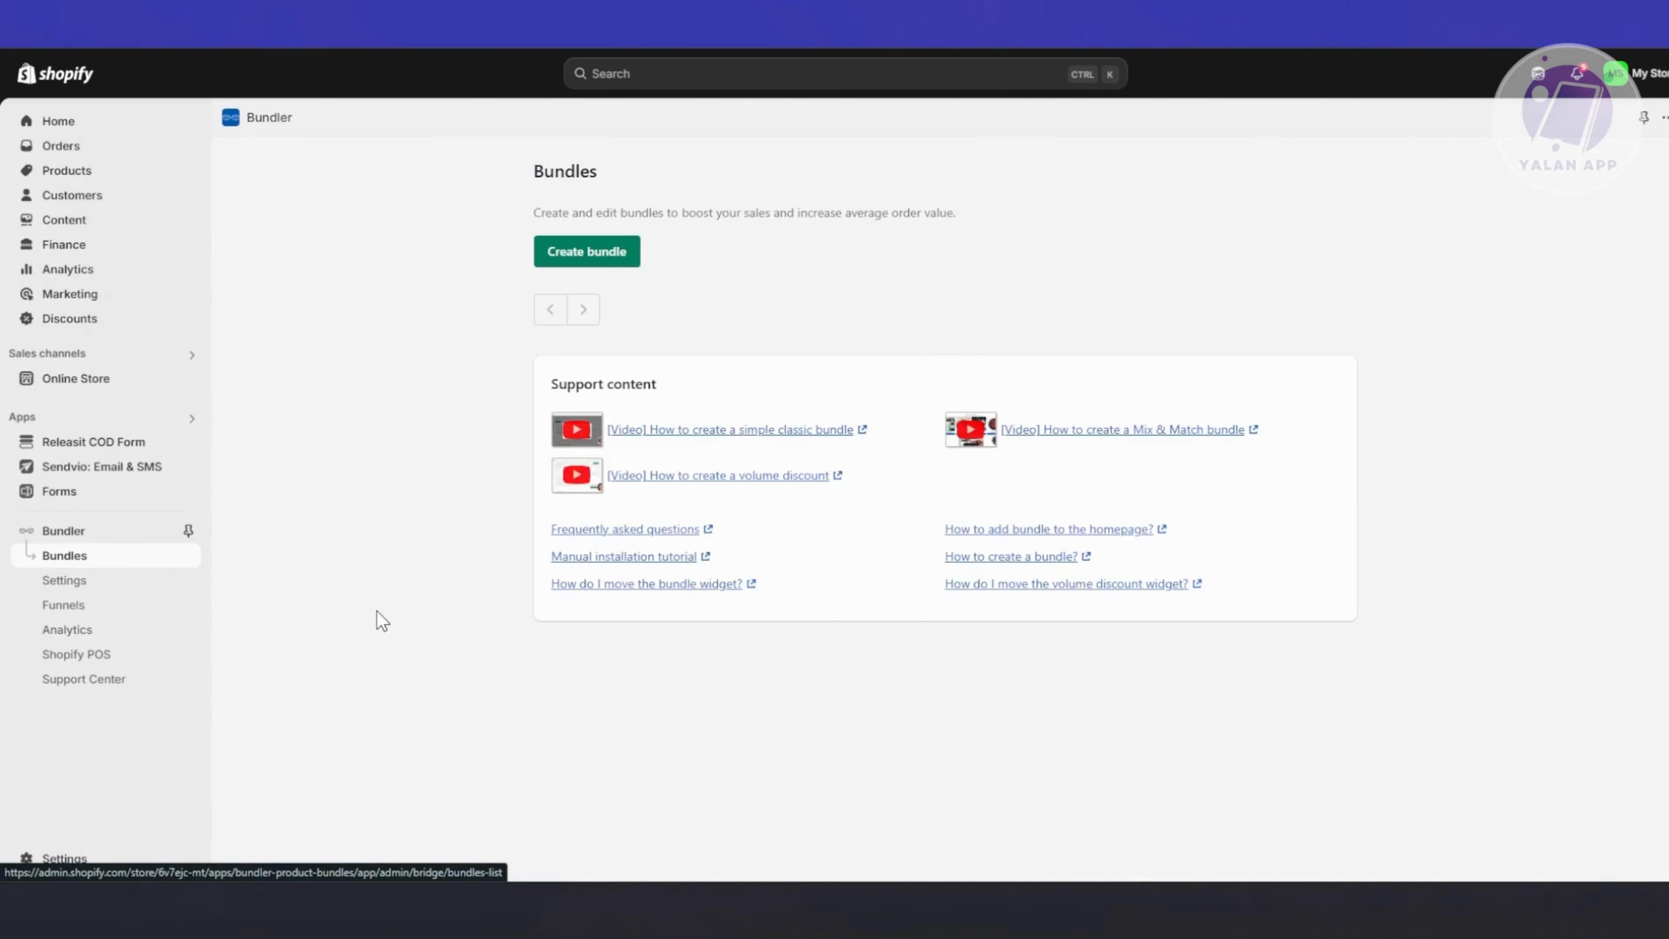
{"action": "left_click", "coordinate": [620, 250]}
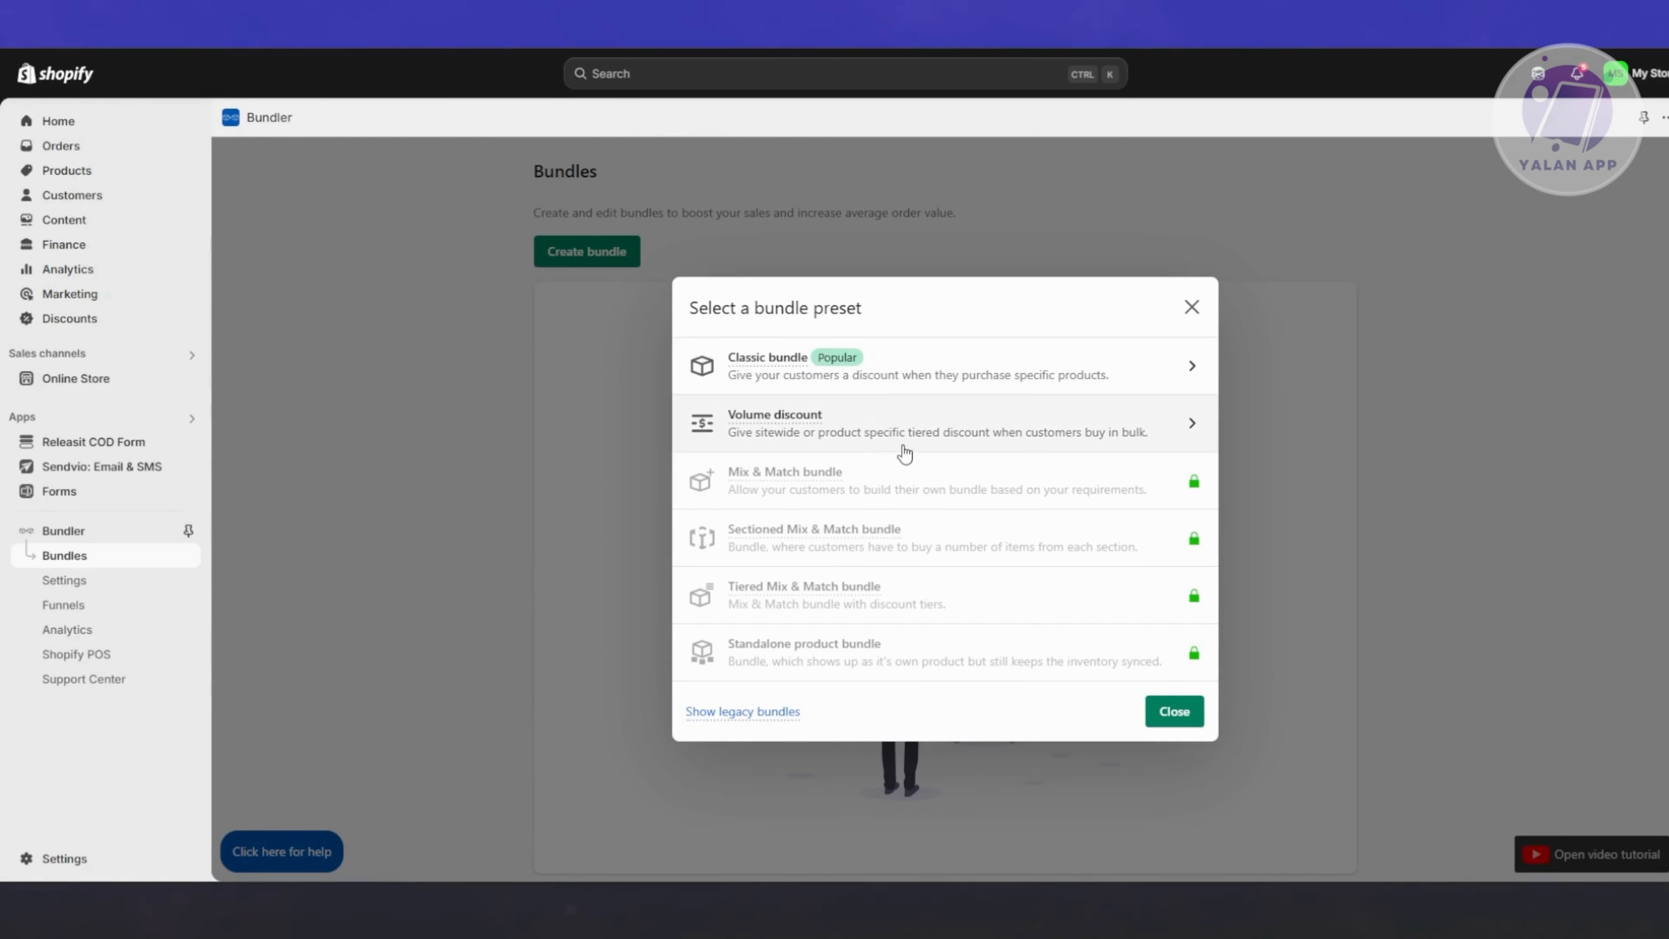
{"action": "left_click", "coordinate": [977, 367]}
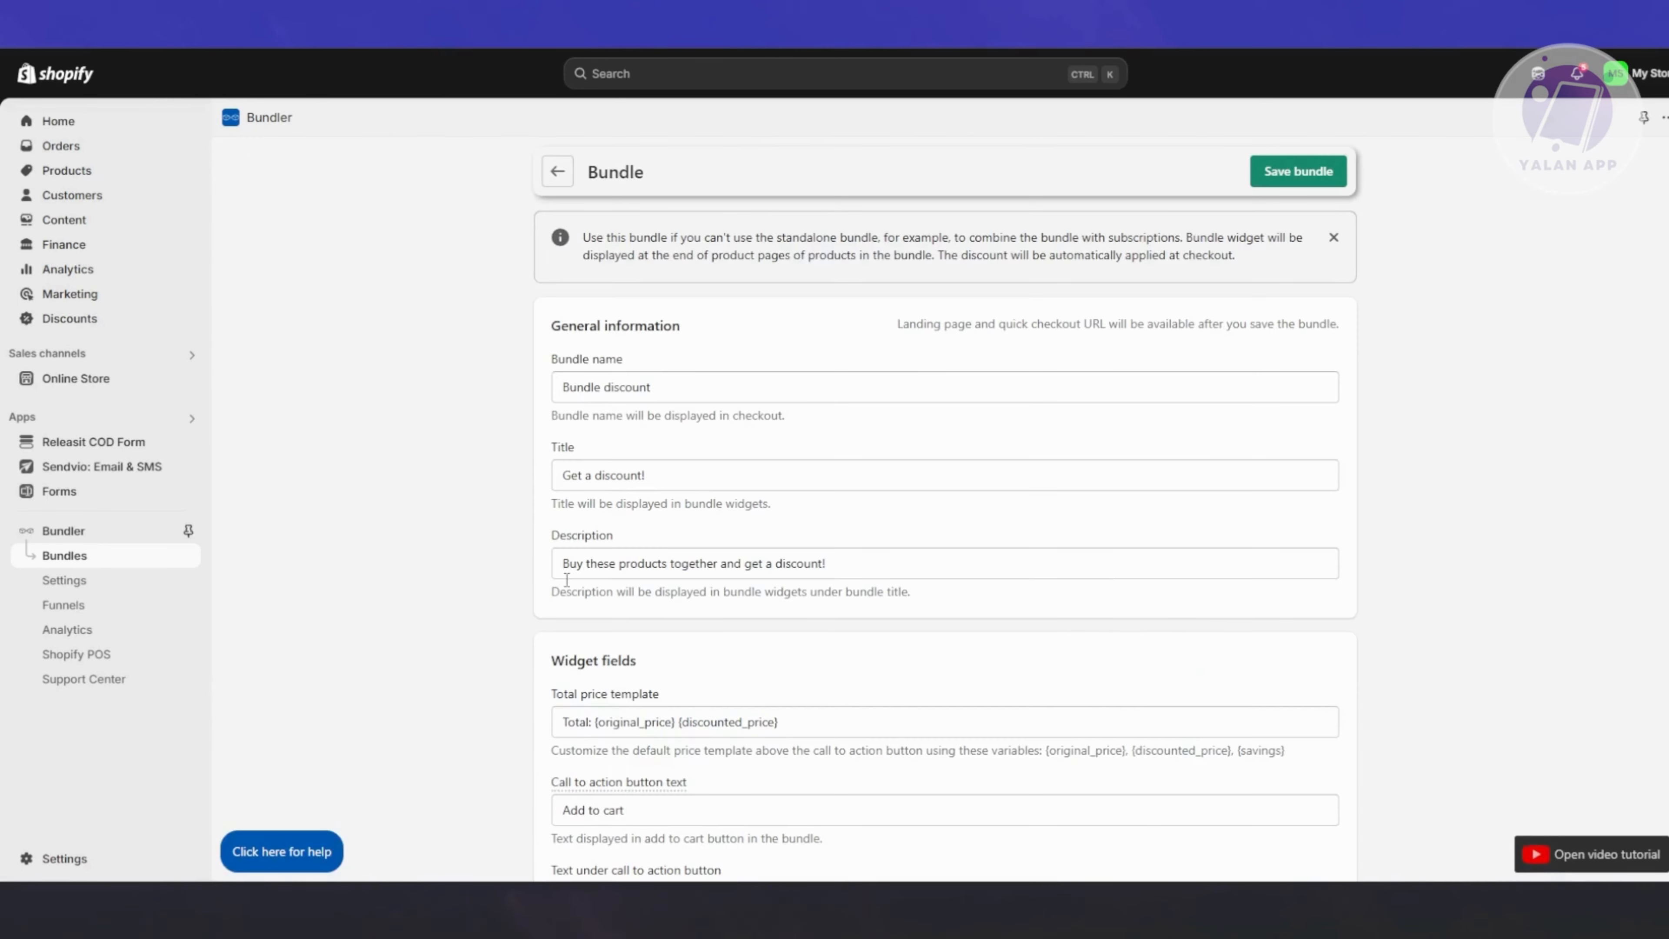
{"action": "scroll", "coordinate": [567, 579], "scroll_direction": "down", "scroll_amount": 15}
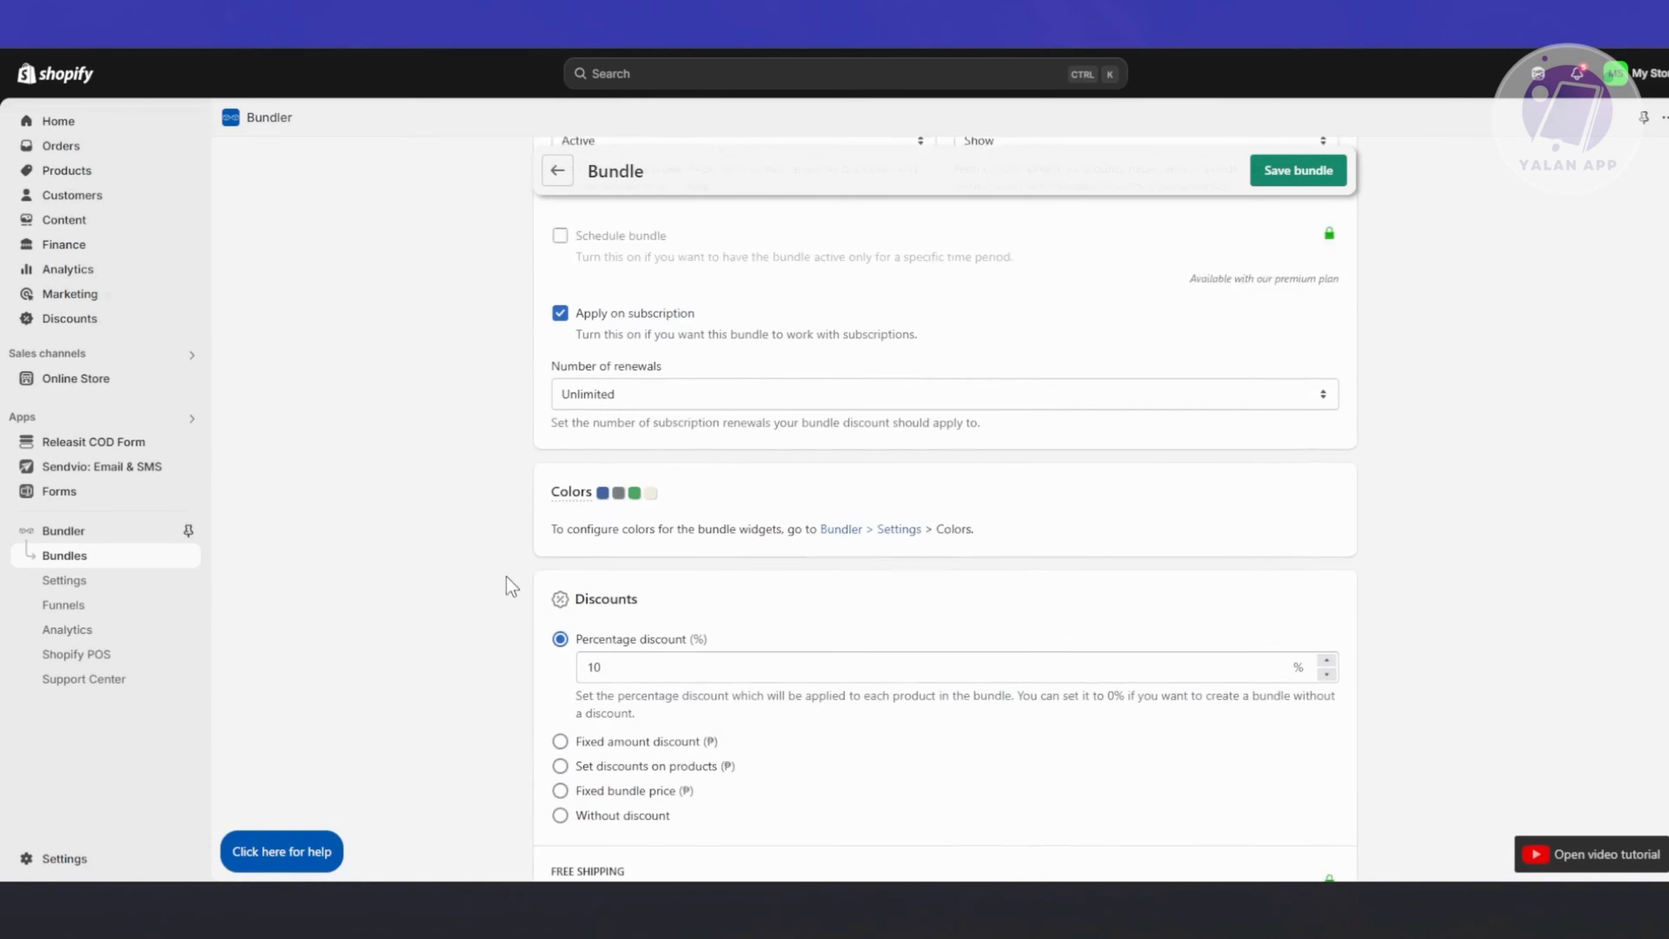
{"action": "scroll", "coordinate": [507, 585], "scroll_direction": "up", "scroll_amount": 14}
{"action": "scroll", "coordinate": [490, 596], "scroll_direction": "up", "scroll_amount": 1}
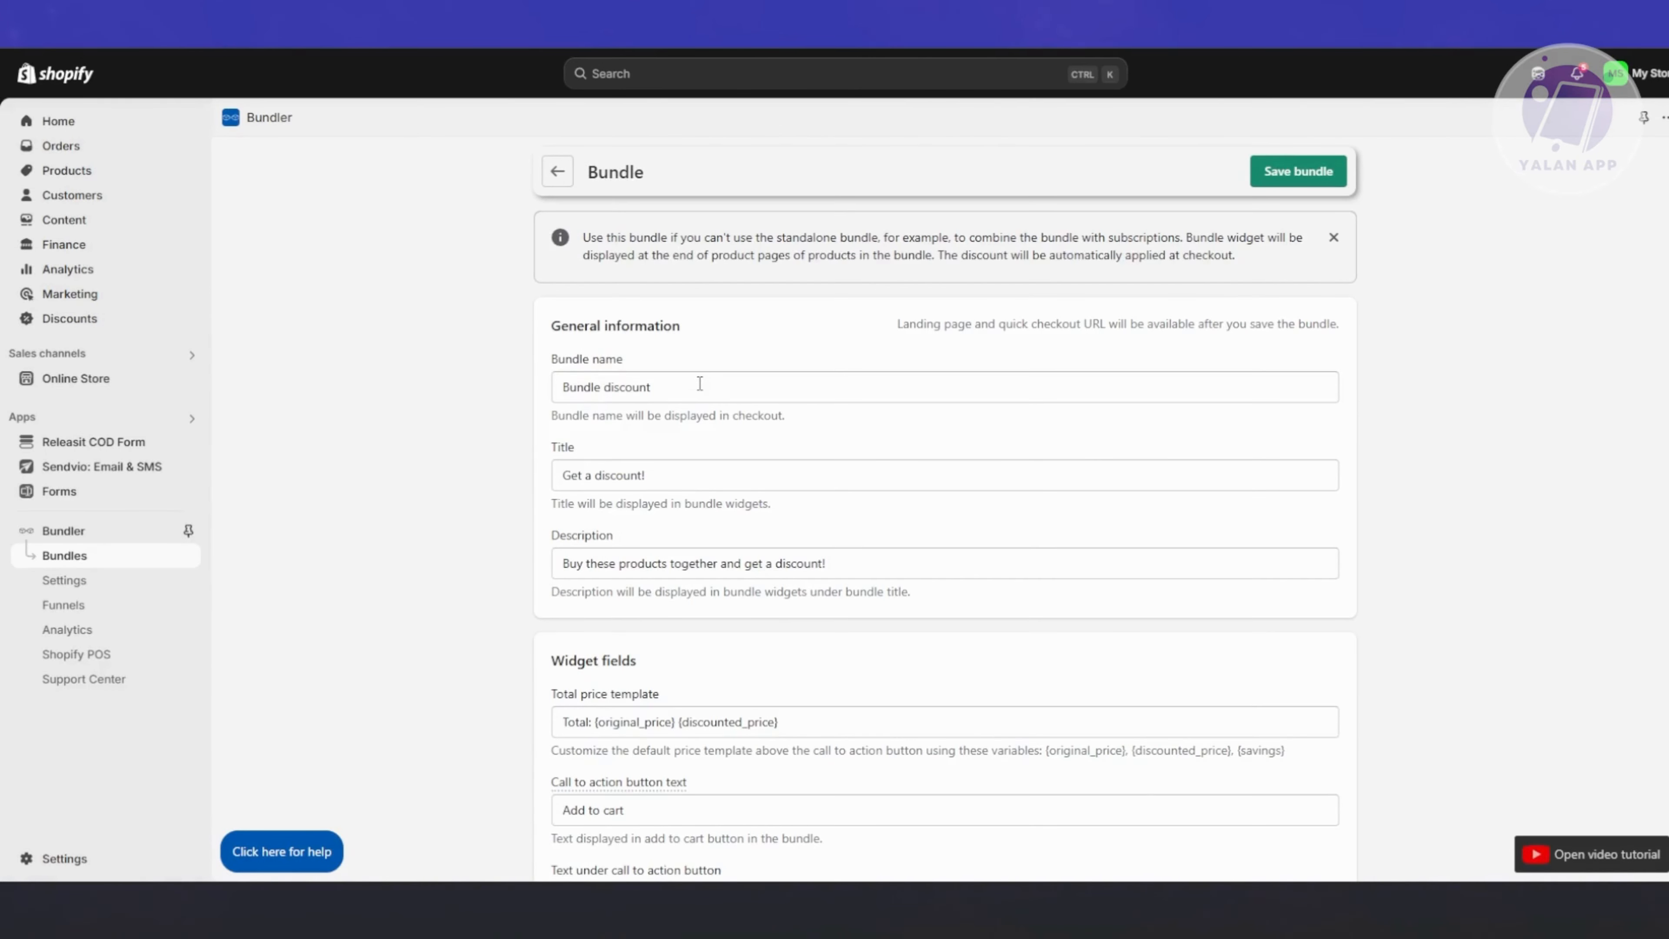
Examine the bundle name, title and description in the new bundle's general information
{"action": "left_click_drag", "start_coordinate": [700, 384], "coordinate": [438, 389]}
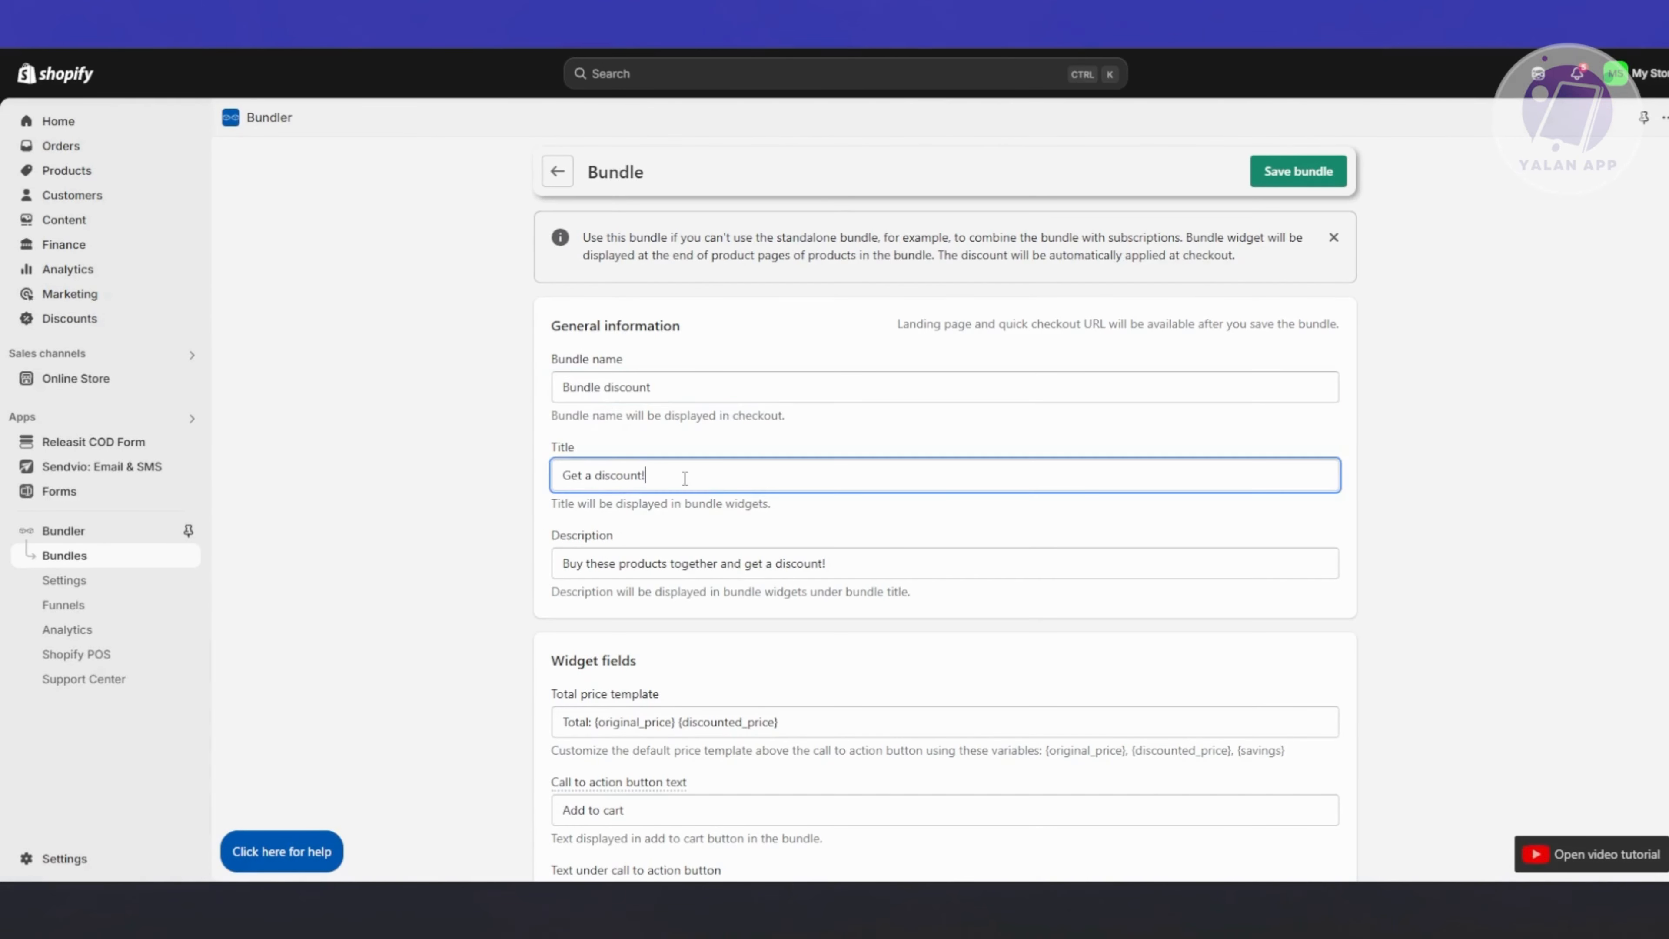
{"action": "left_click_drag", "start_coordinate": [685, 478], "coordinate": [410, 500]}
{"action": "left_click", "coordinate": [432, 534]}
{"action": "left_click_drag", "start_coordinate": [704, 477], "coordinate": [426, 516]}
{"action": "left_click", "coordinate": [426, 516]}
{"action": "left_click_drag", "start_coordinate": [879, 558], "coordinate": [485, 558]}
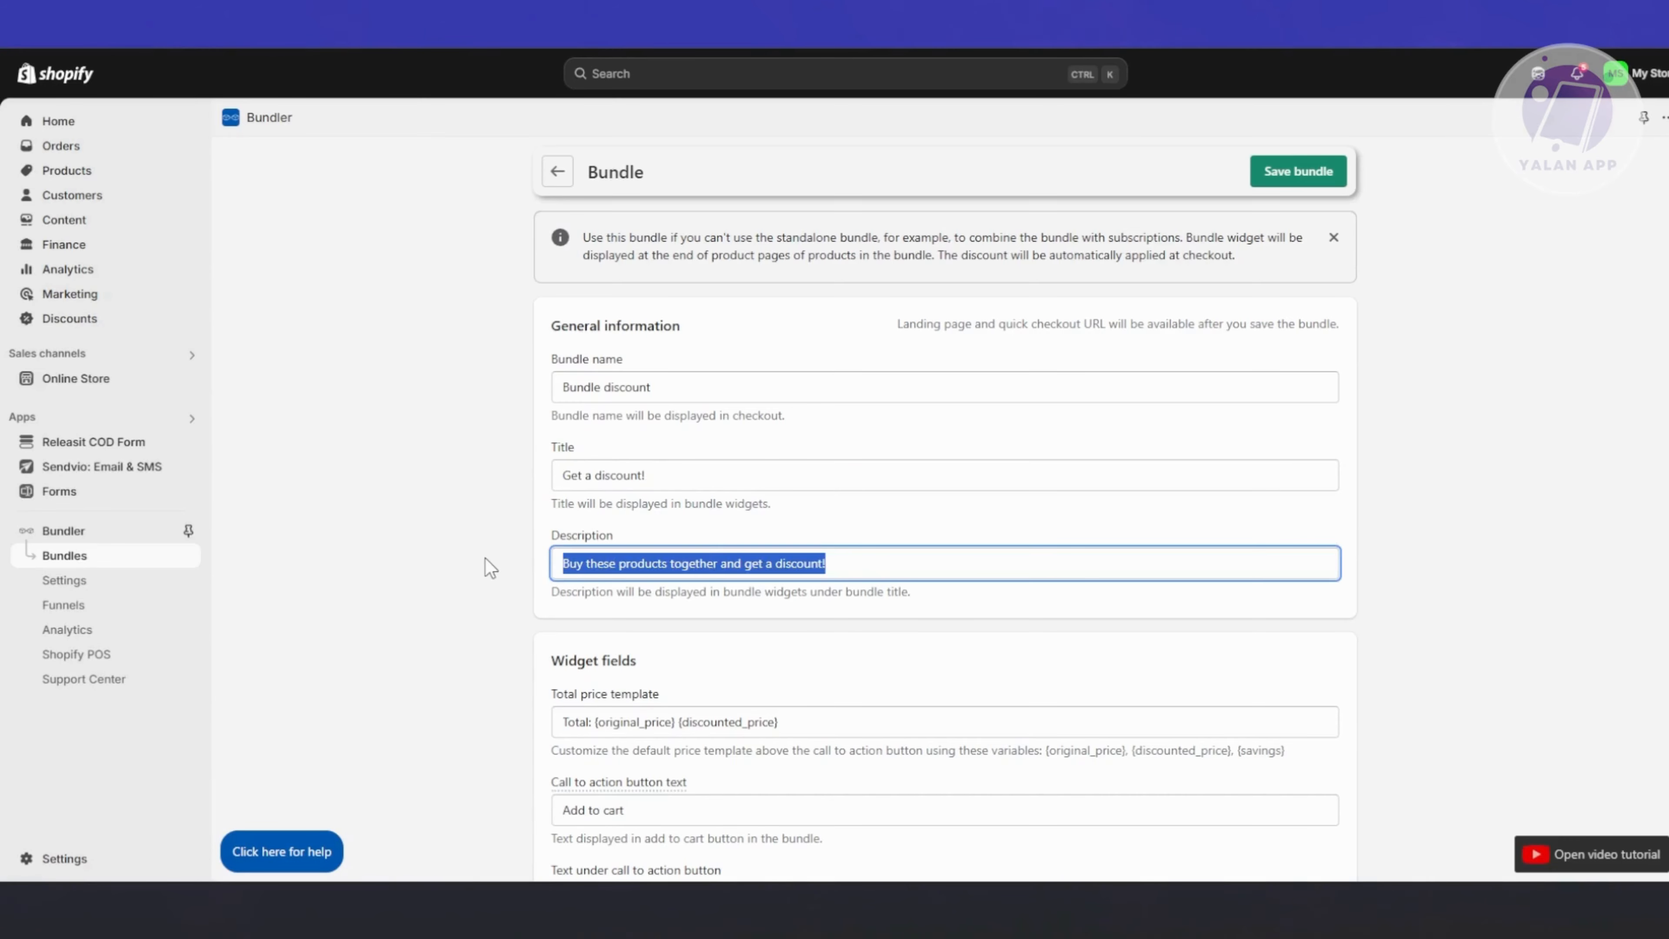
Examine the widget fields for the total price template, call to action button text and the text under it
{"action": "scroll", "coordinate": [499, 562], "scroll_direction": "down", "scroll_amount": 4}
{"action": "scroll", "coordinate": [500, 563], "scroll_direction": "up", "scroll_amount": 1}
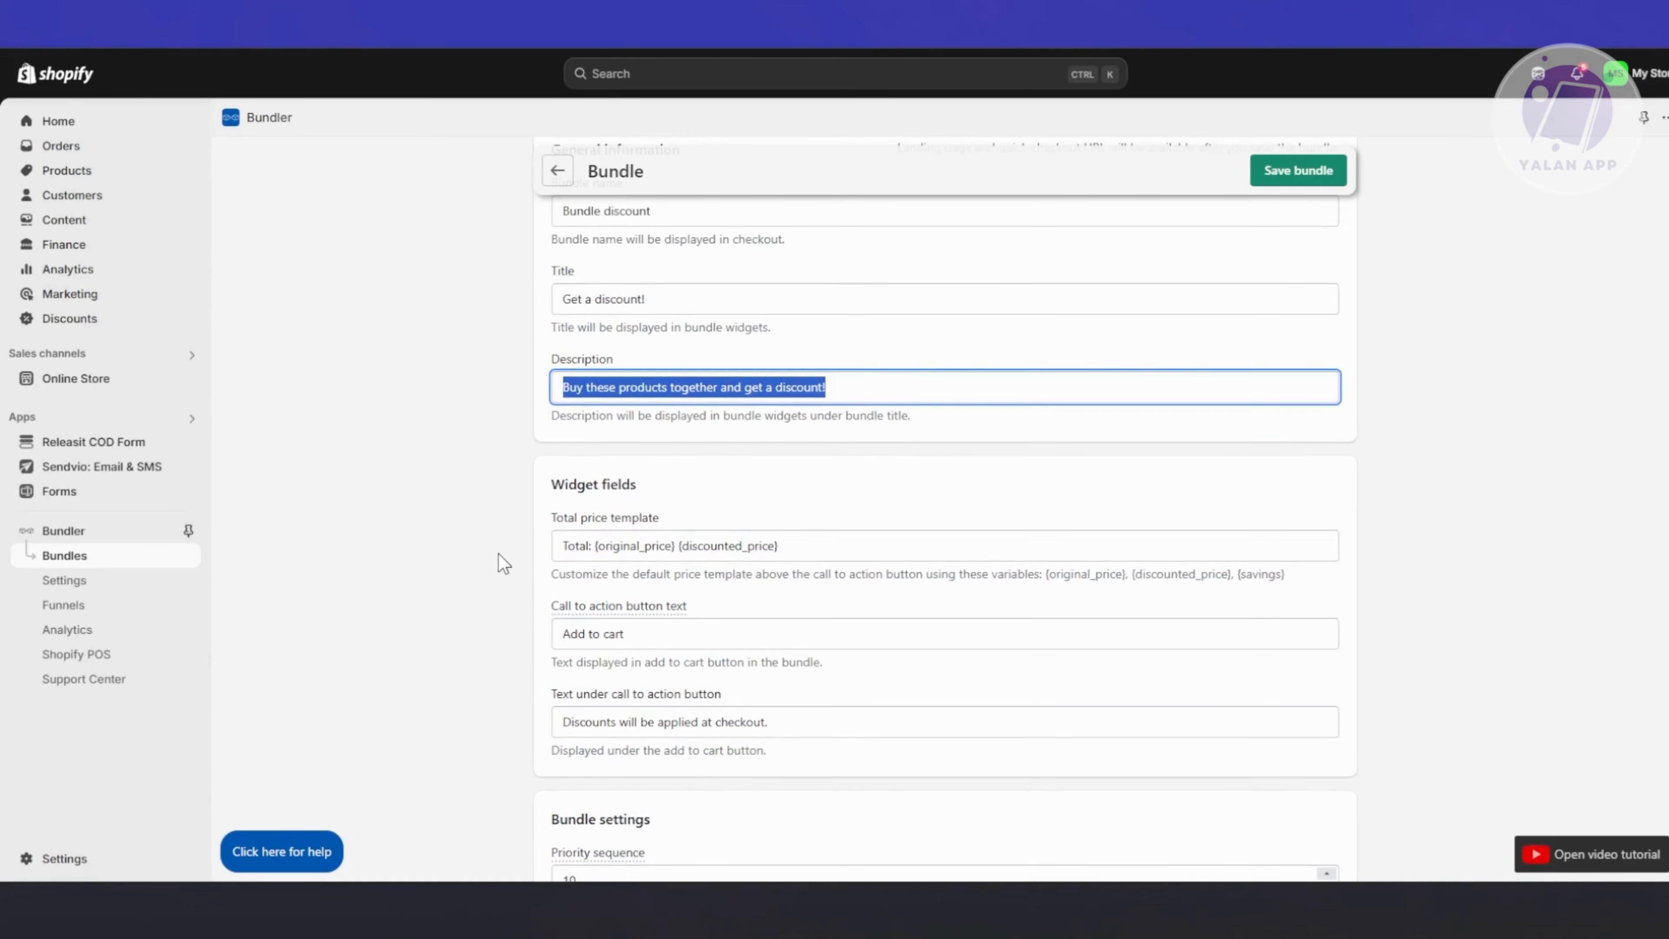
{"action": "scroll", "coordinate": [496, 538], "scroll_direction": "down", "scroll_amount": 3}
{"action": "left_click", "coordinate": [648, 370]}
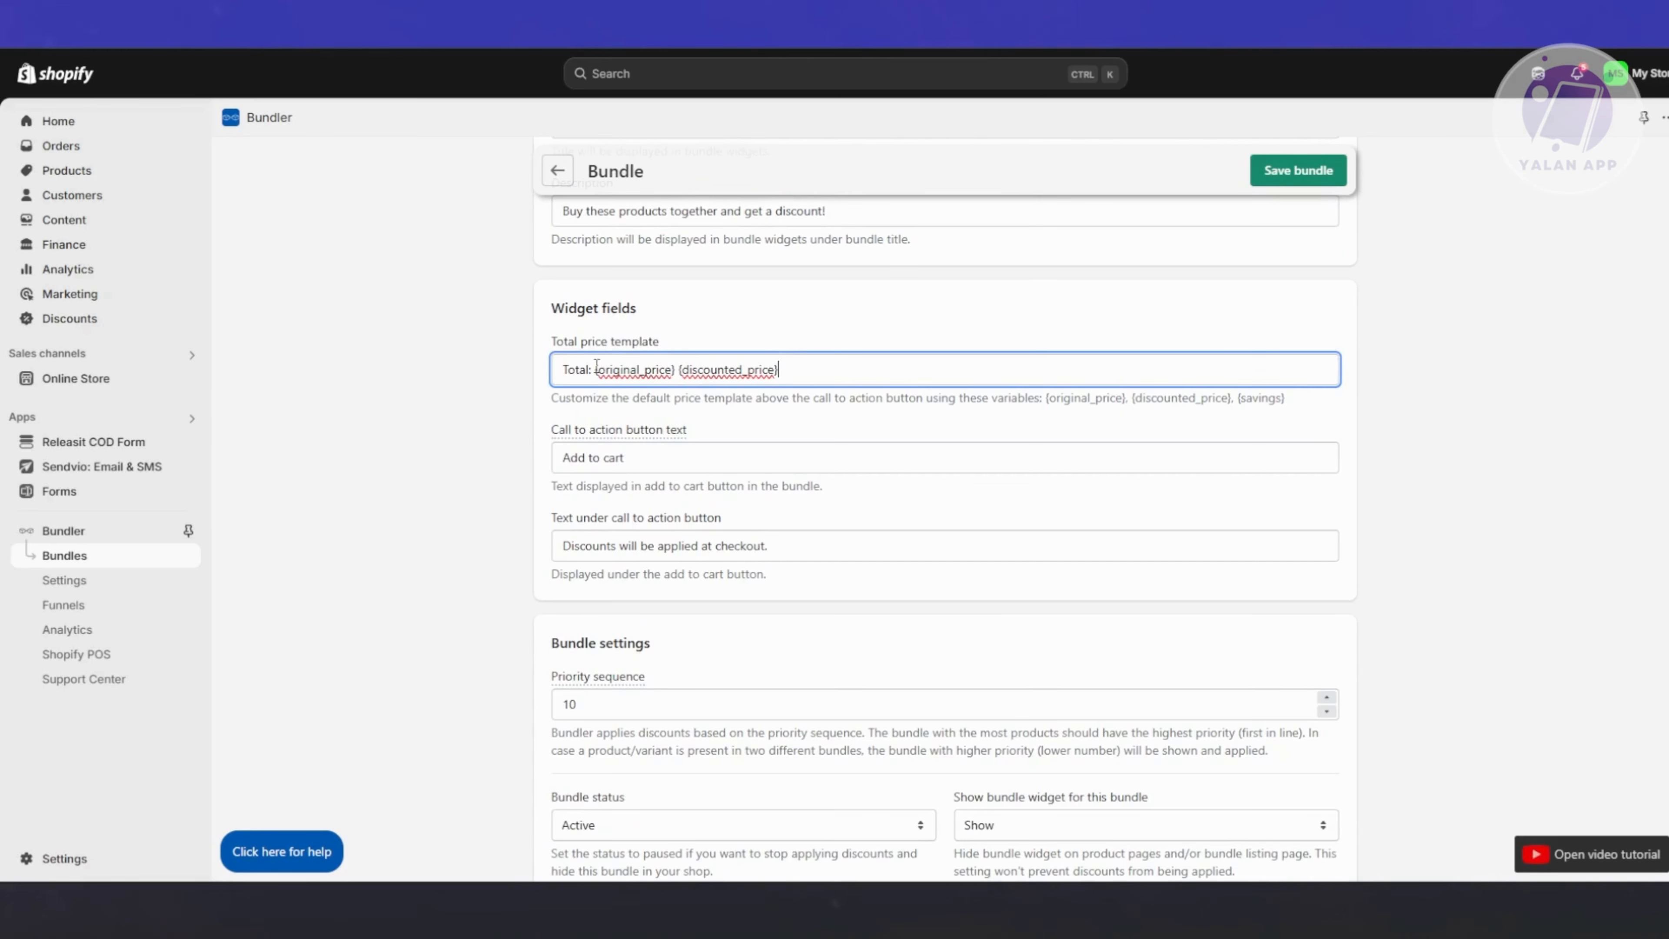
{"action": "left_click_drag", "start_coordinate": [623, 363], "coordinate": [797, 355]}
{"action": "left_click", "coordinate": [654, 454]}
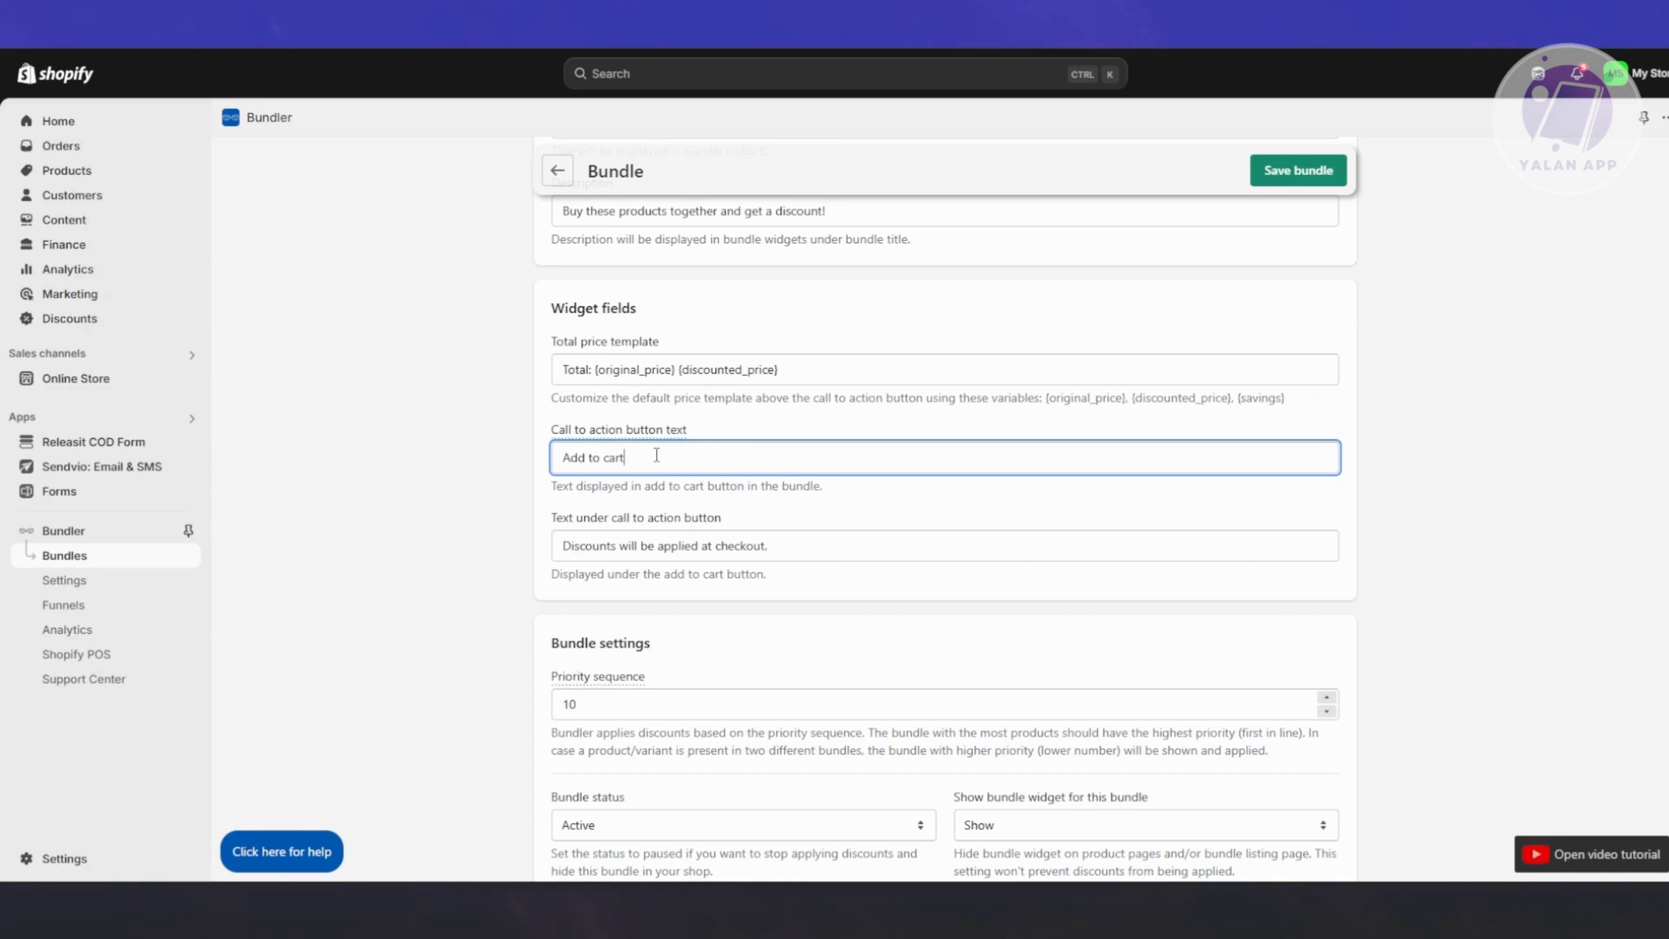
{"action": "left_click_drag", "start_coordinate": [623, 460], "coordinate": [542, 461]}
{"action": "left_click", "coordinate": [452, 571]}
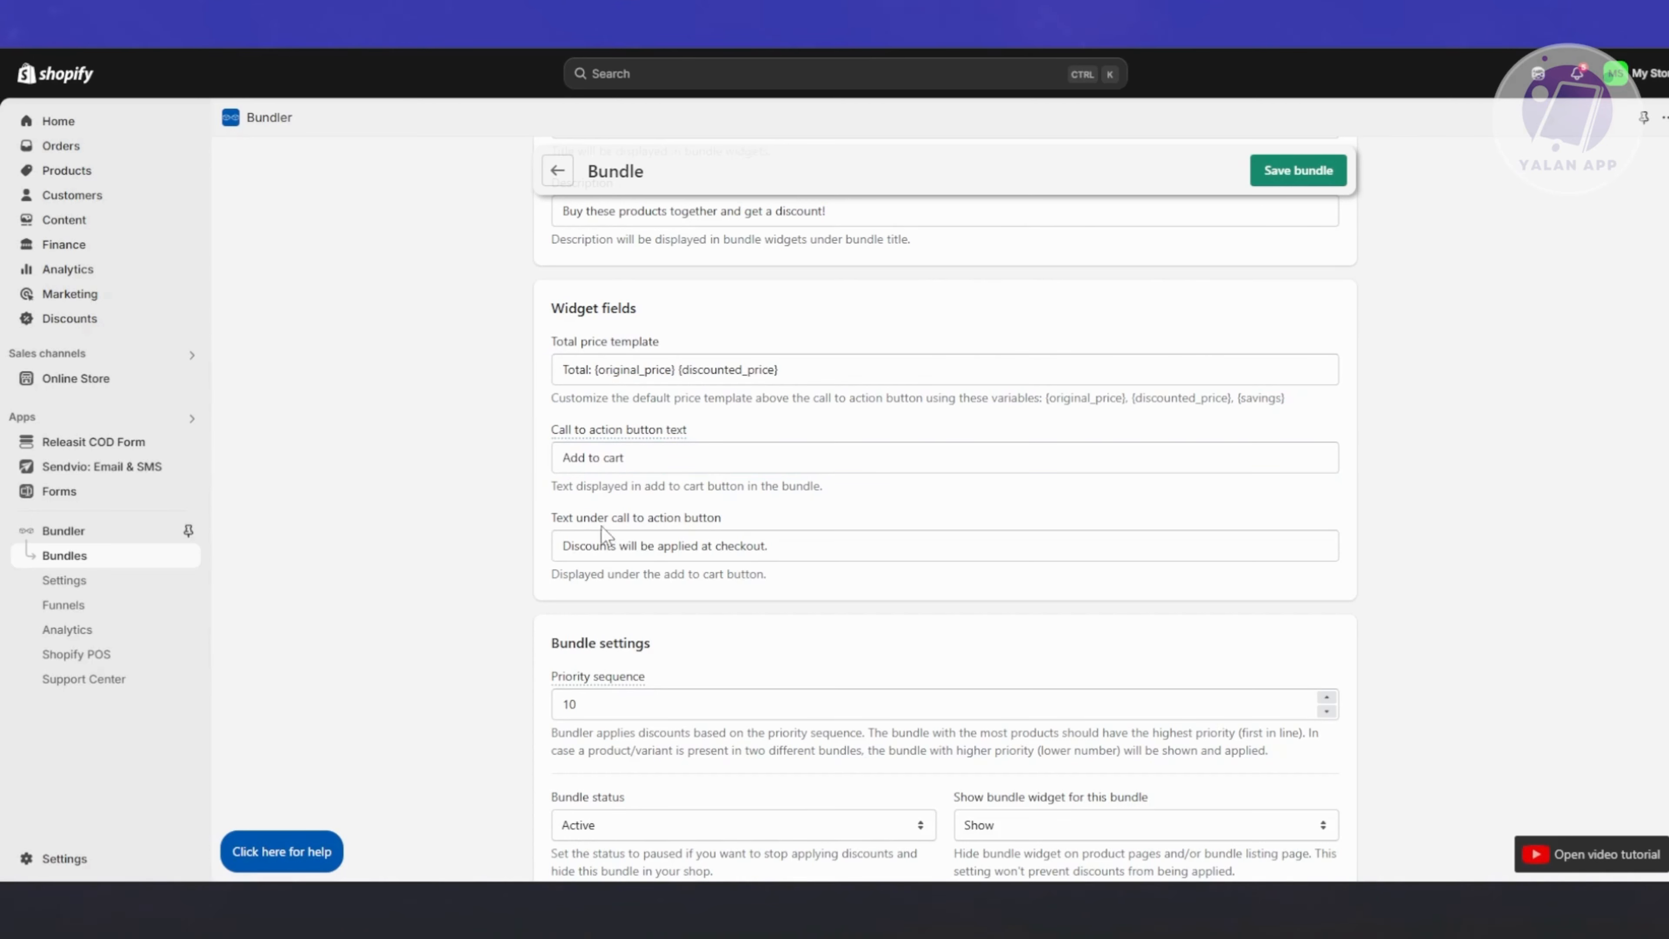
{"action": "left_click_drag", "start_coordinate": [815, 548], "coordinate": [543, 557]}
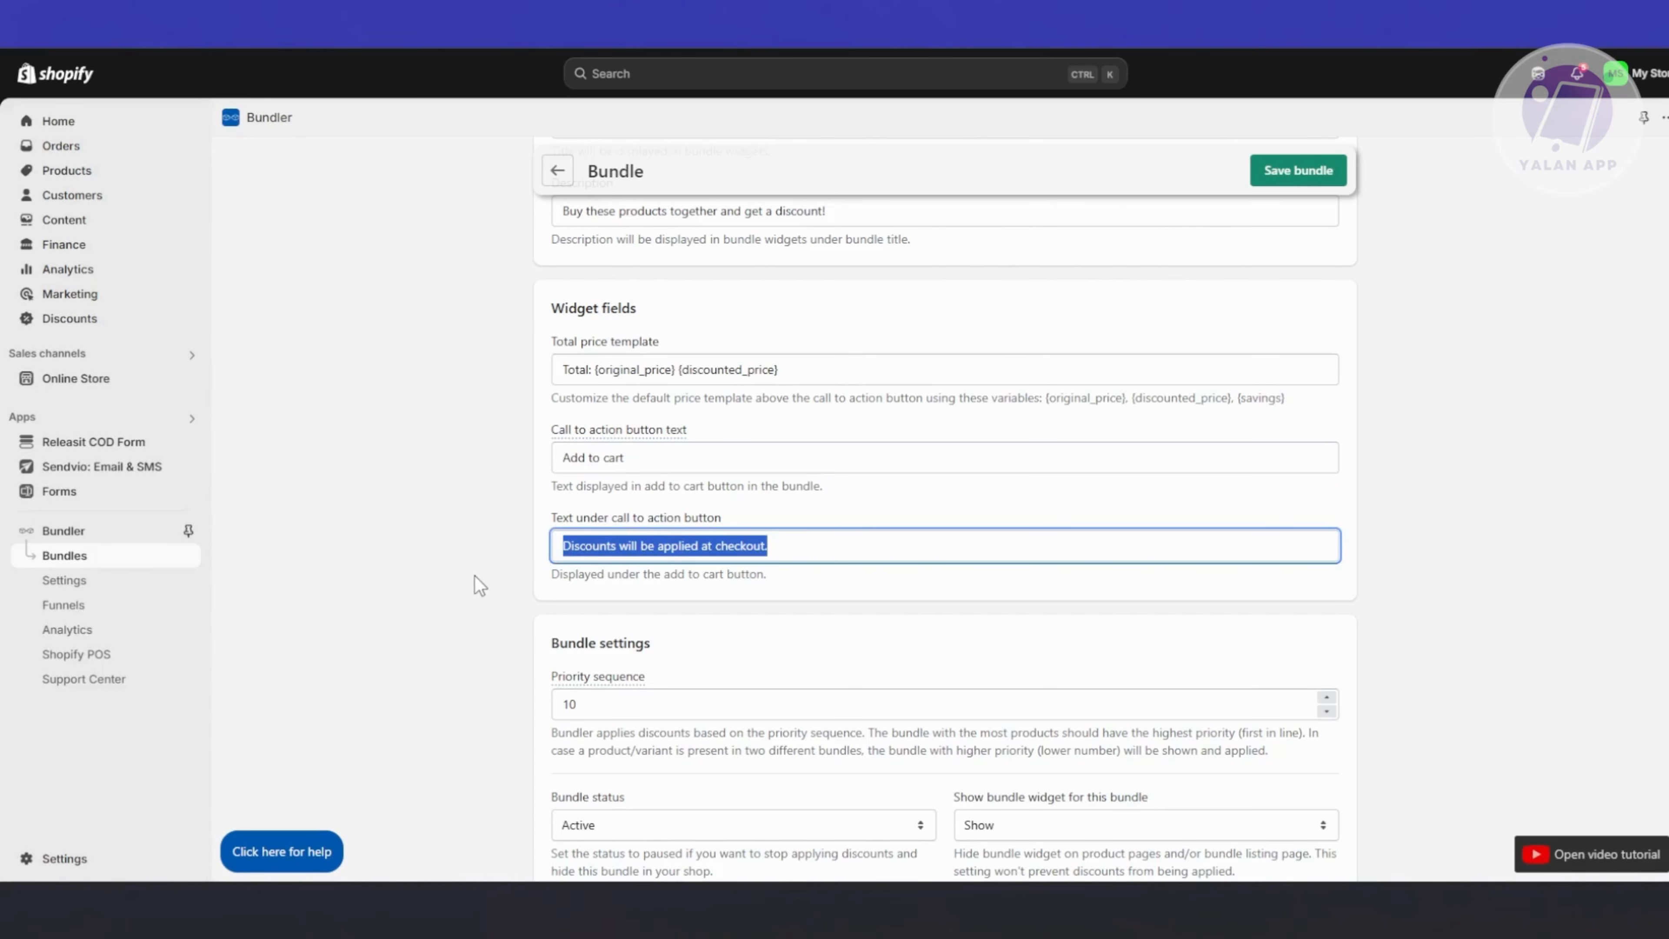
Read how the bundle's priority sequence determines the order in which discounts are applied
{"action": "scroll", "coordinate": [415, 633], "scroll_direction": "down", "scroll_amount": 3}
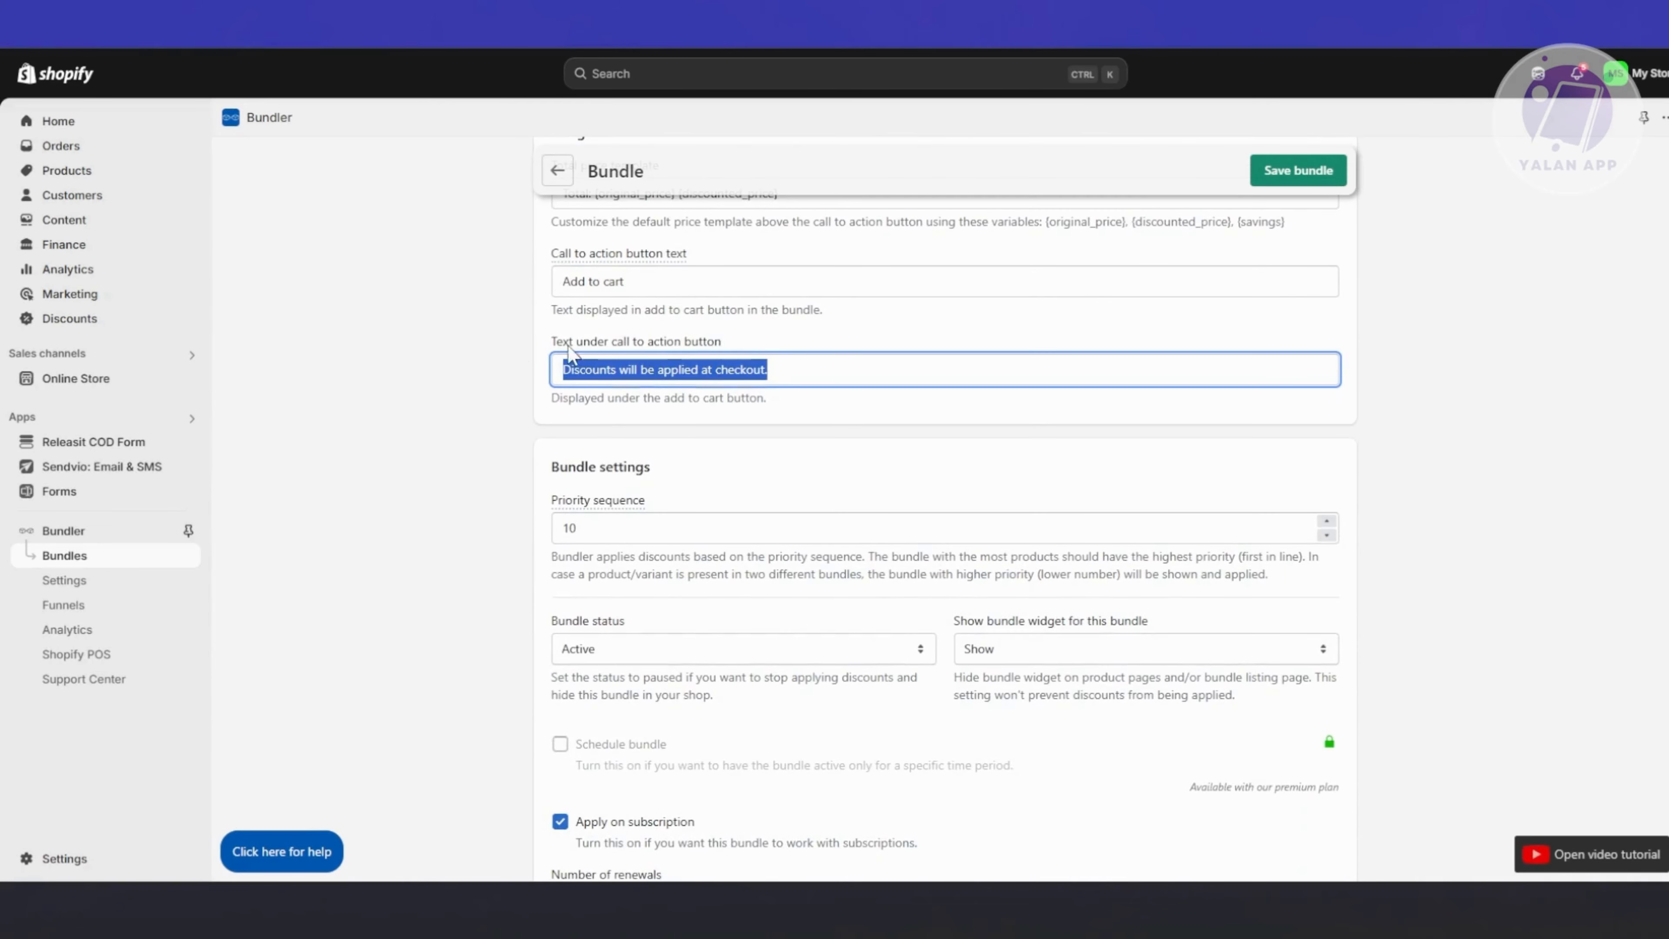
{"action": "scroll", "coordinate": [400, 492], "scroll_direction": "down", "scroll_amount": 3}
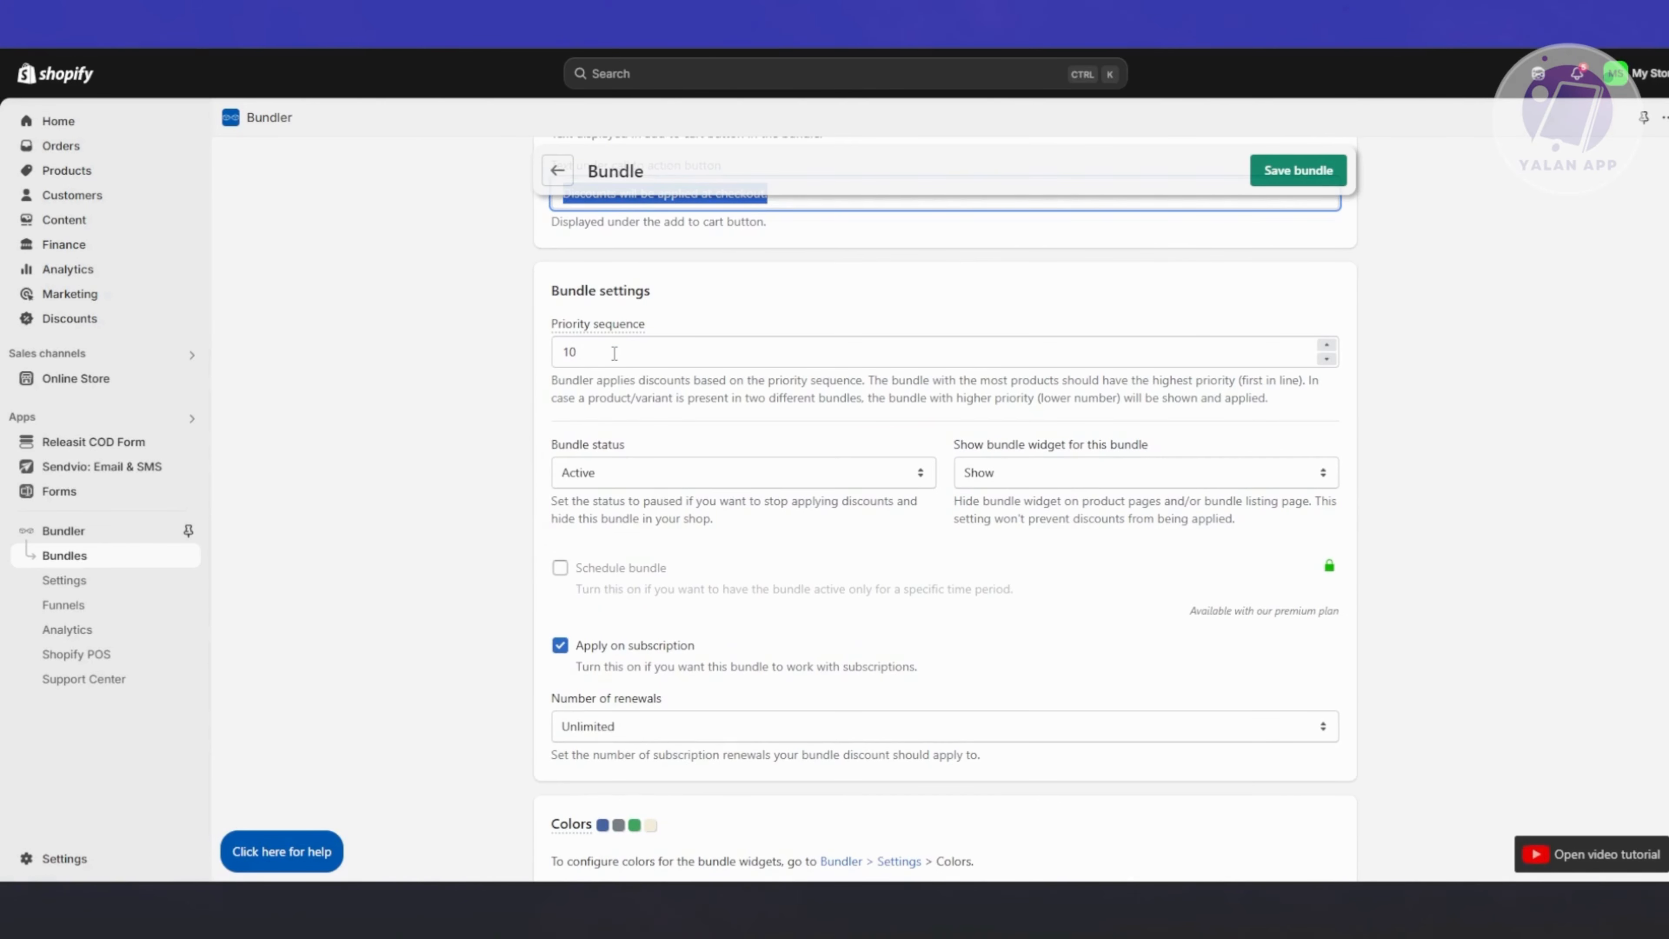
{"action": "left_click", "coordinate": [614, 354]}
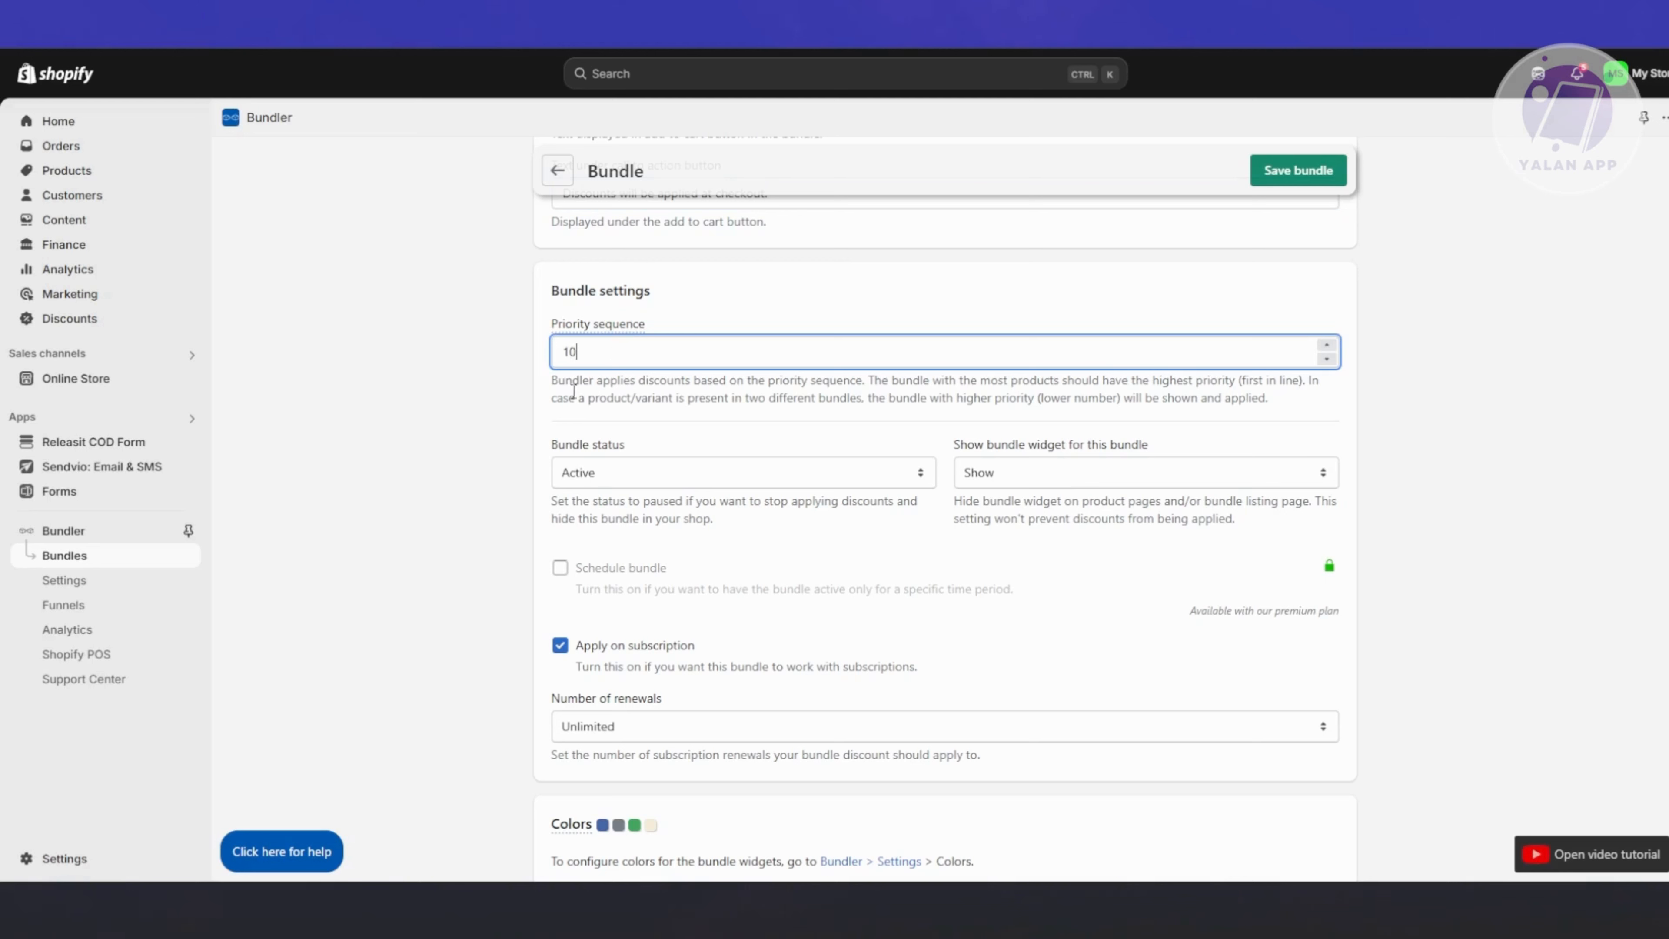
{"action": "left_click_drag", "start_coordinate": [553, 381], "coordinate": [1308, 382]}
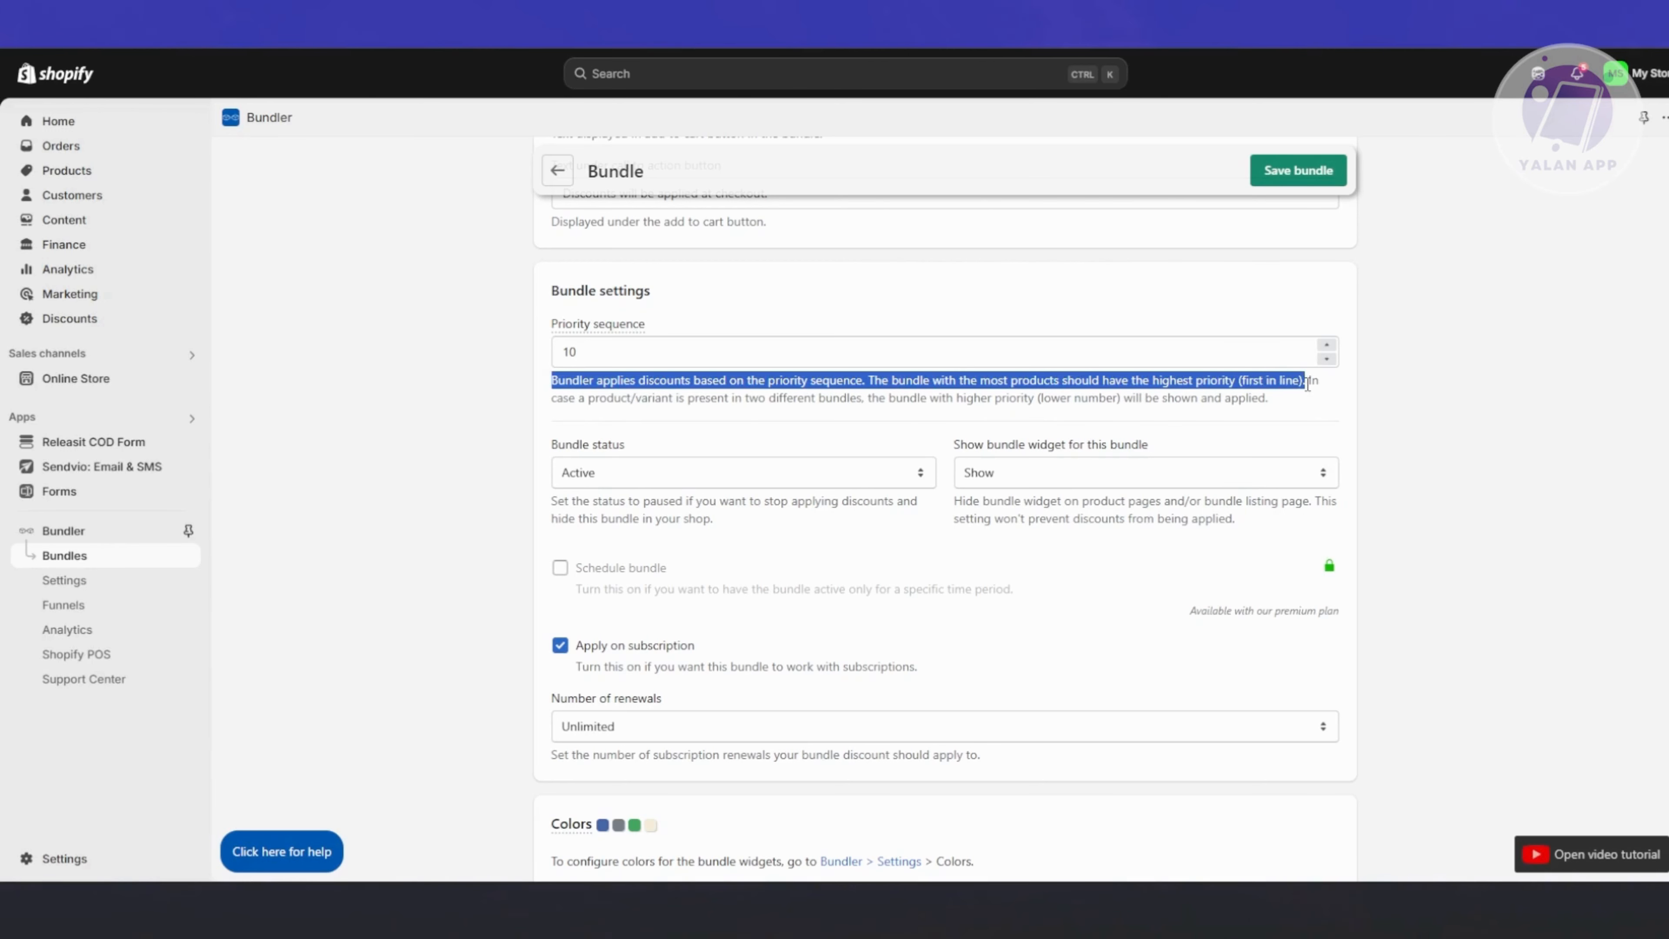
Set the bundle status to Active and the bundle widget visibility to Show
{"action": "left_click", "coordinate": [697, 471]}
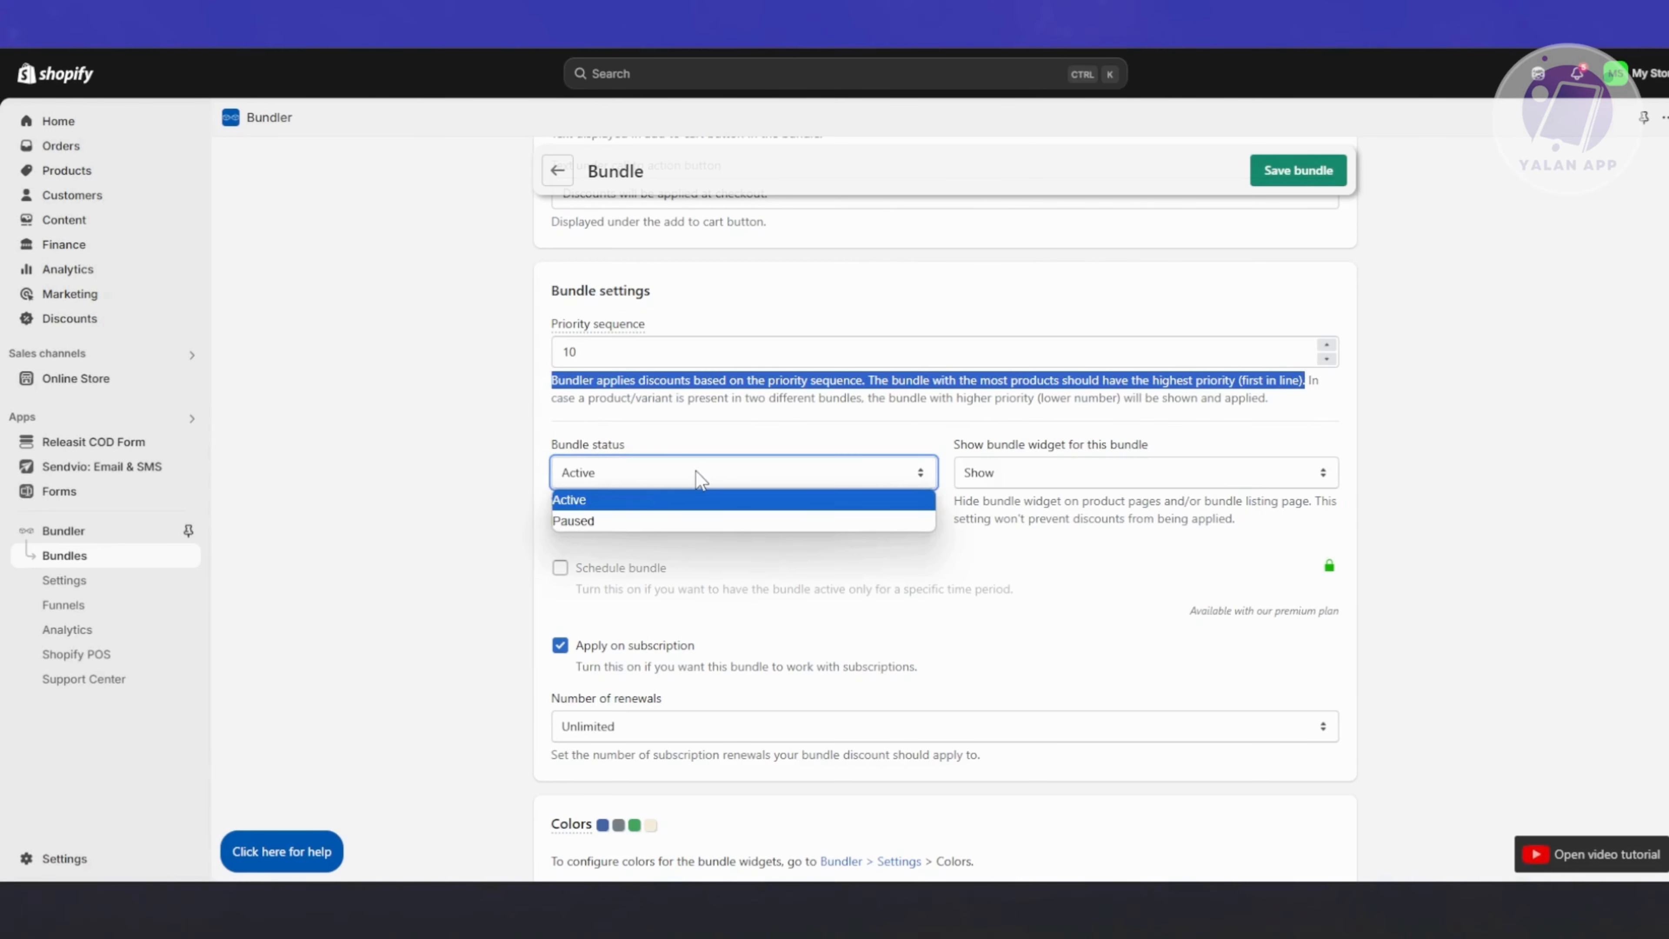
{"action": "left_click", "coordinate": [652, 498]}
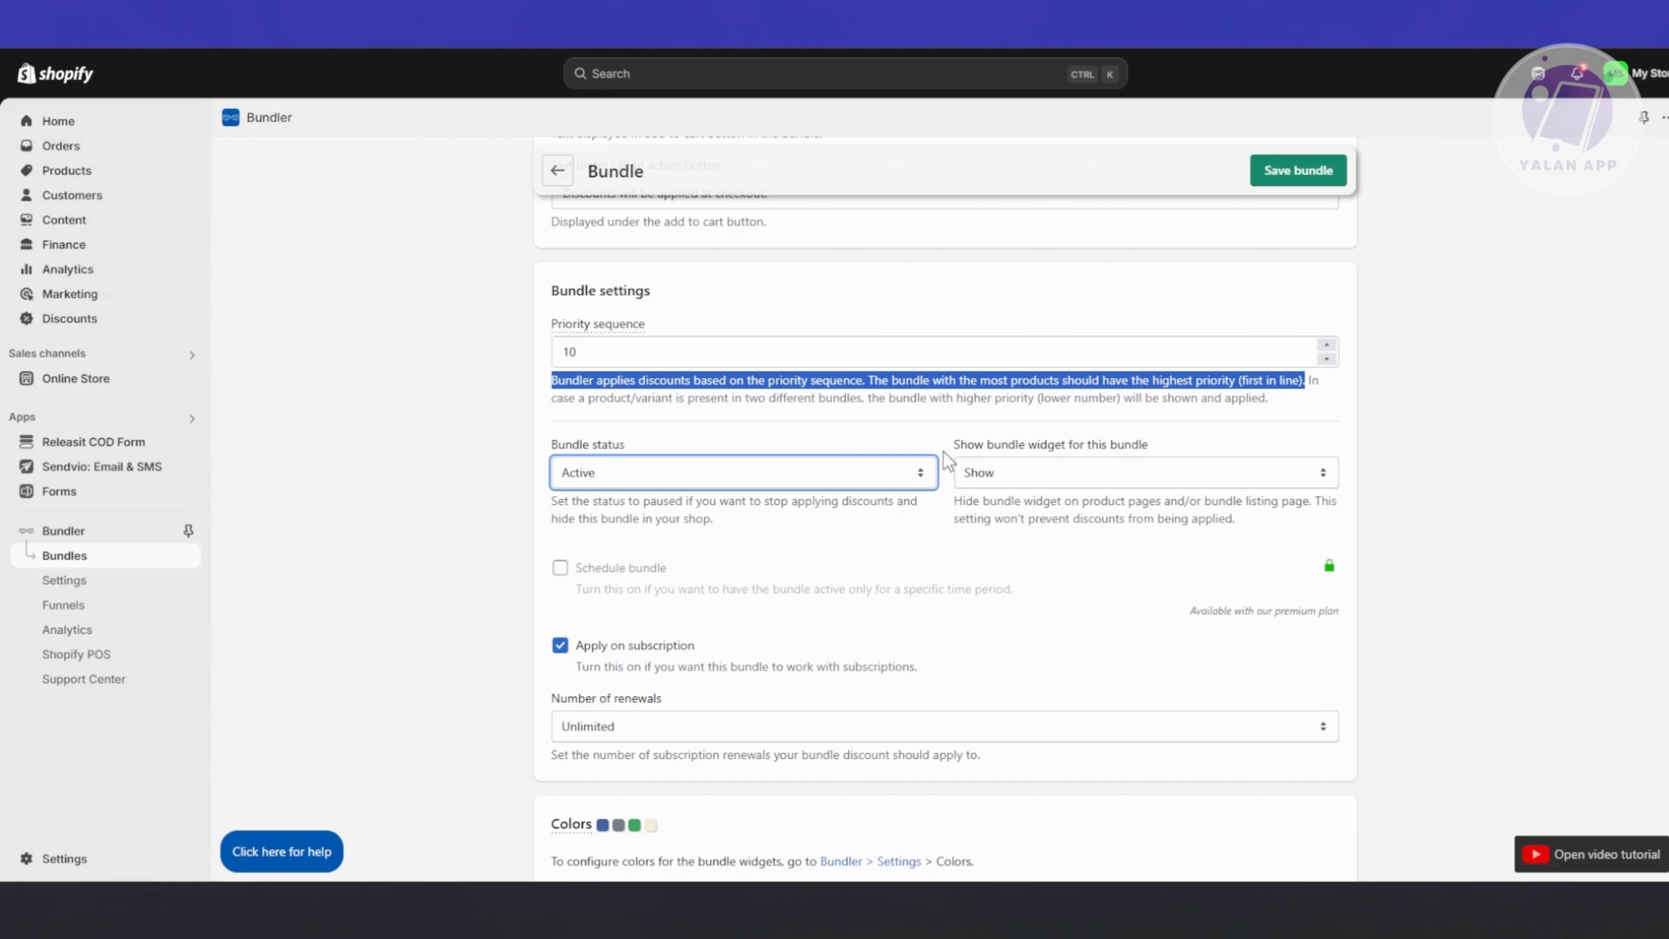
{"action": "left_click", "coordinate": [1015, 485]}
{"action": "left_click", "coordinate": [1006, 501]}
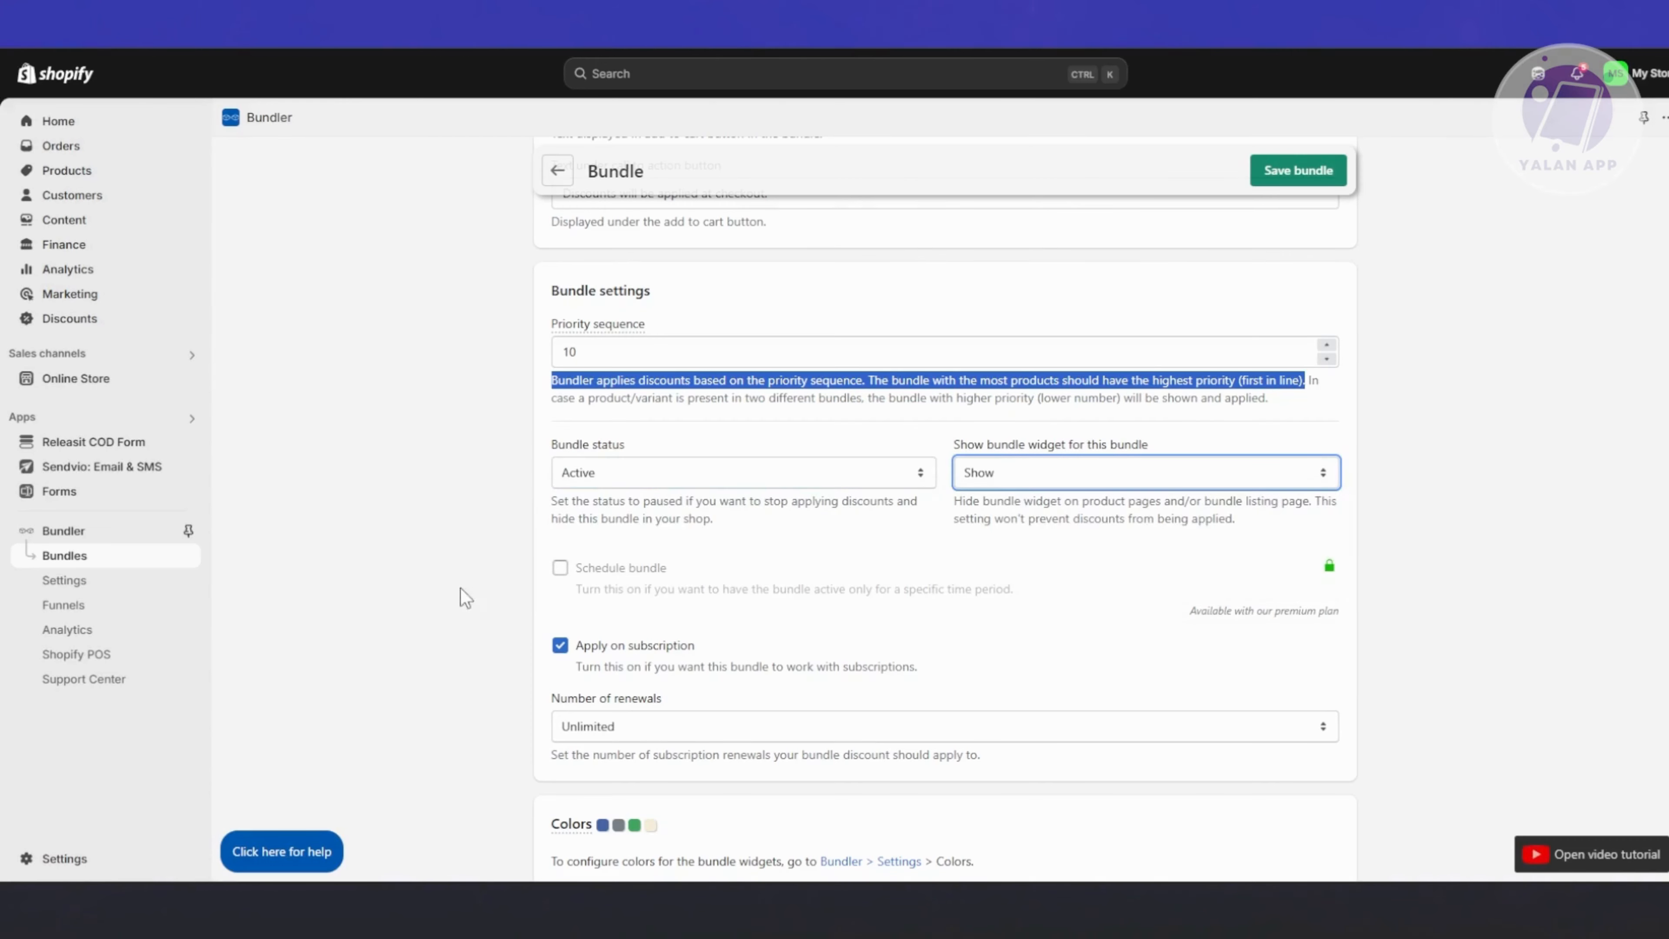
{"action": "scroll", "coordinate": [430, 595], "scroll_direction": "down", "scroll_amount": 3}
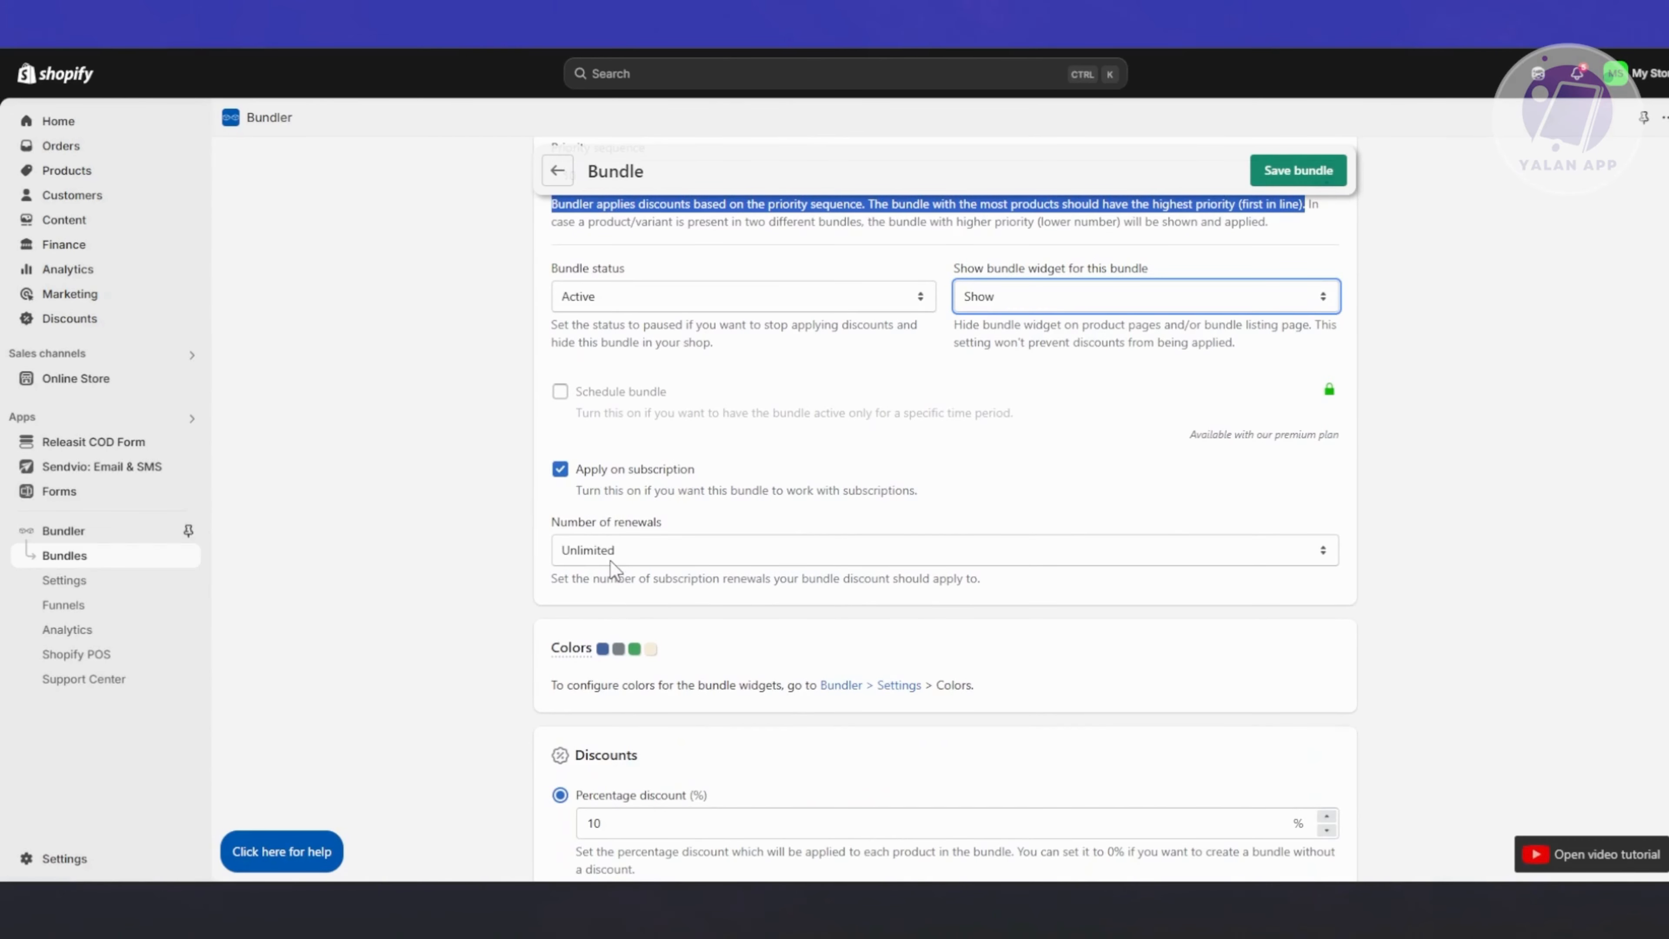
Check the number of subscription renewals and the percentage discount option for the bundle
{"action": "left_click", "coordinate": [630, 551]}
{"action": "left_click", "coordinate": [437, 581]}
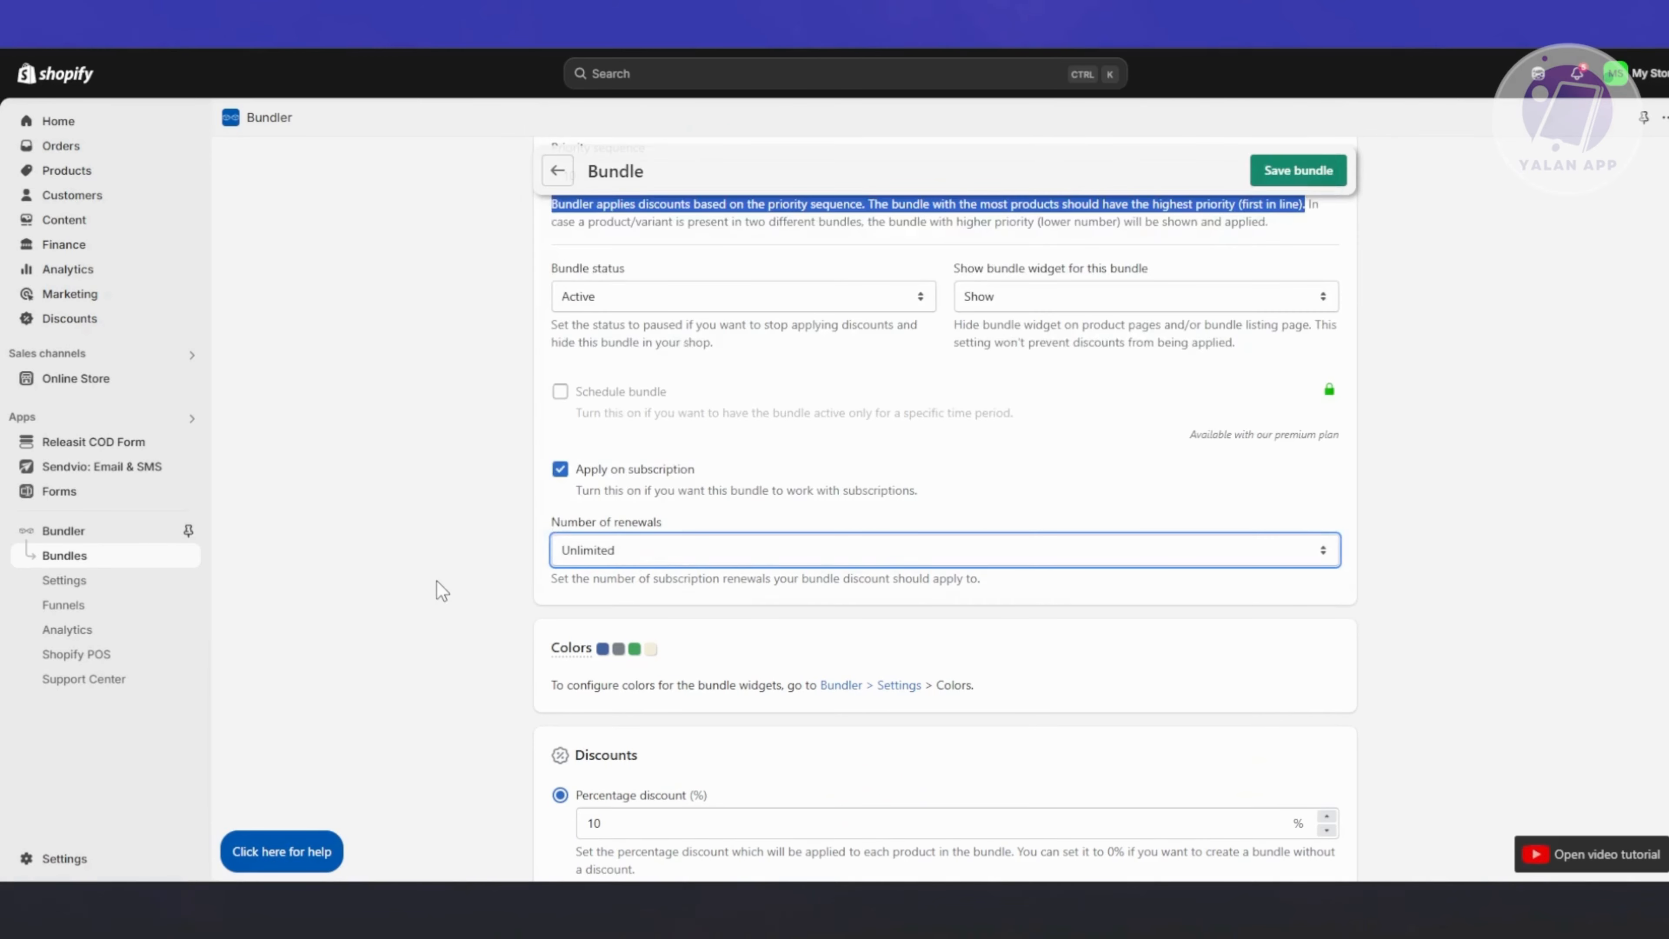
{"action": "scroll", "coordinate": [437, 580], "scroll_direction": "down", "scroll_amount": 4}
{"action": "scroll", "coordinate": [437, 581], "scroll_direction": "down", "scroll_amount": 1}
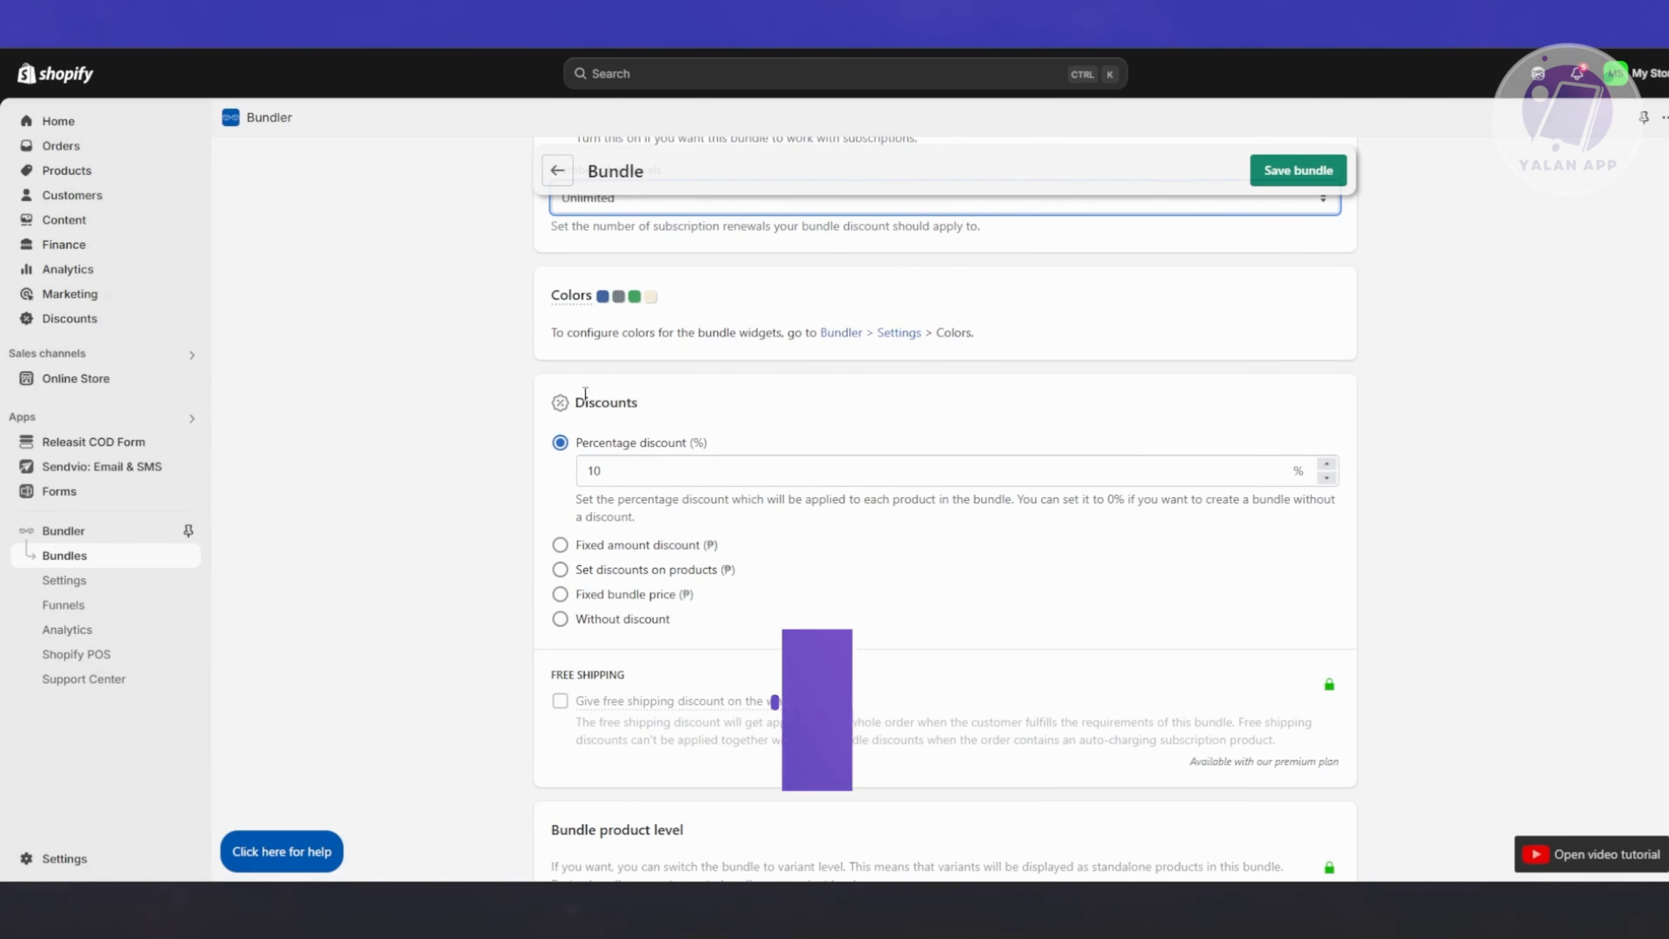
{"action": "left_click", "coordinate": [632, 475]}
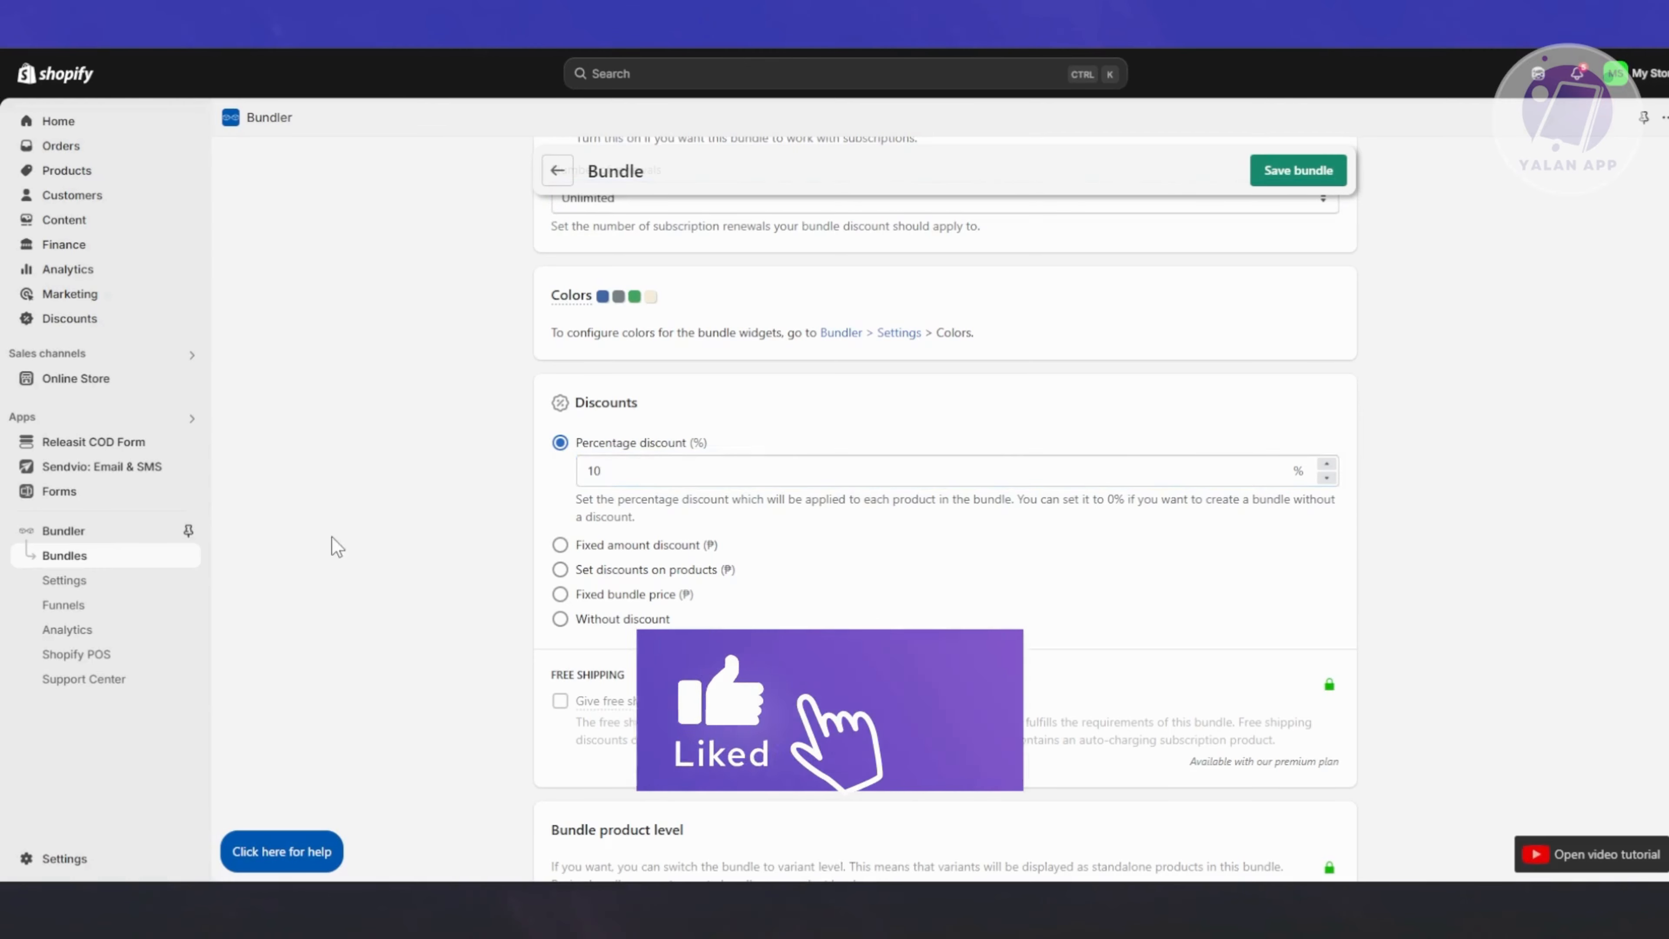
Check which plan is required for the free shipping discount on the whole order
{"action": "scroll", "coordinate": [378, 530], "scroll_direction": "down", "scroll_amount": 6}
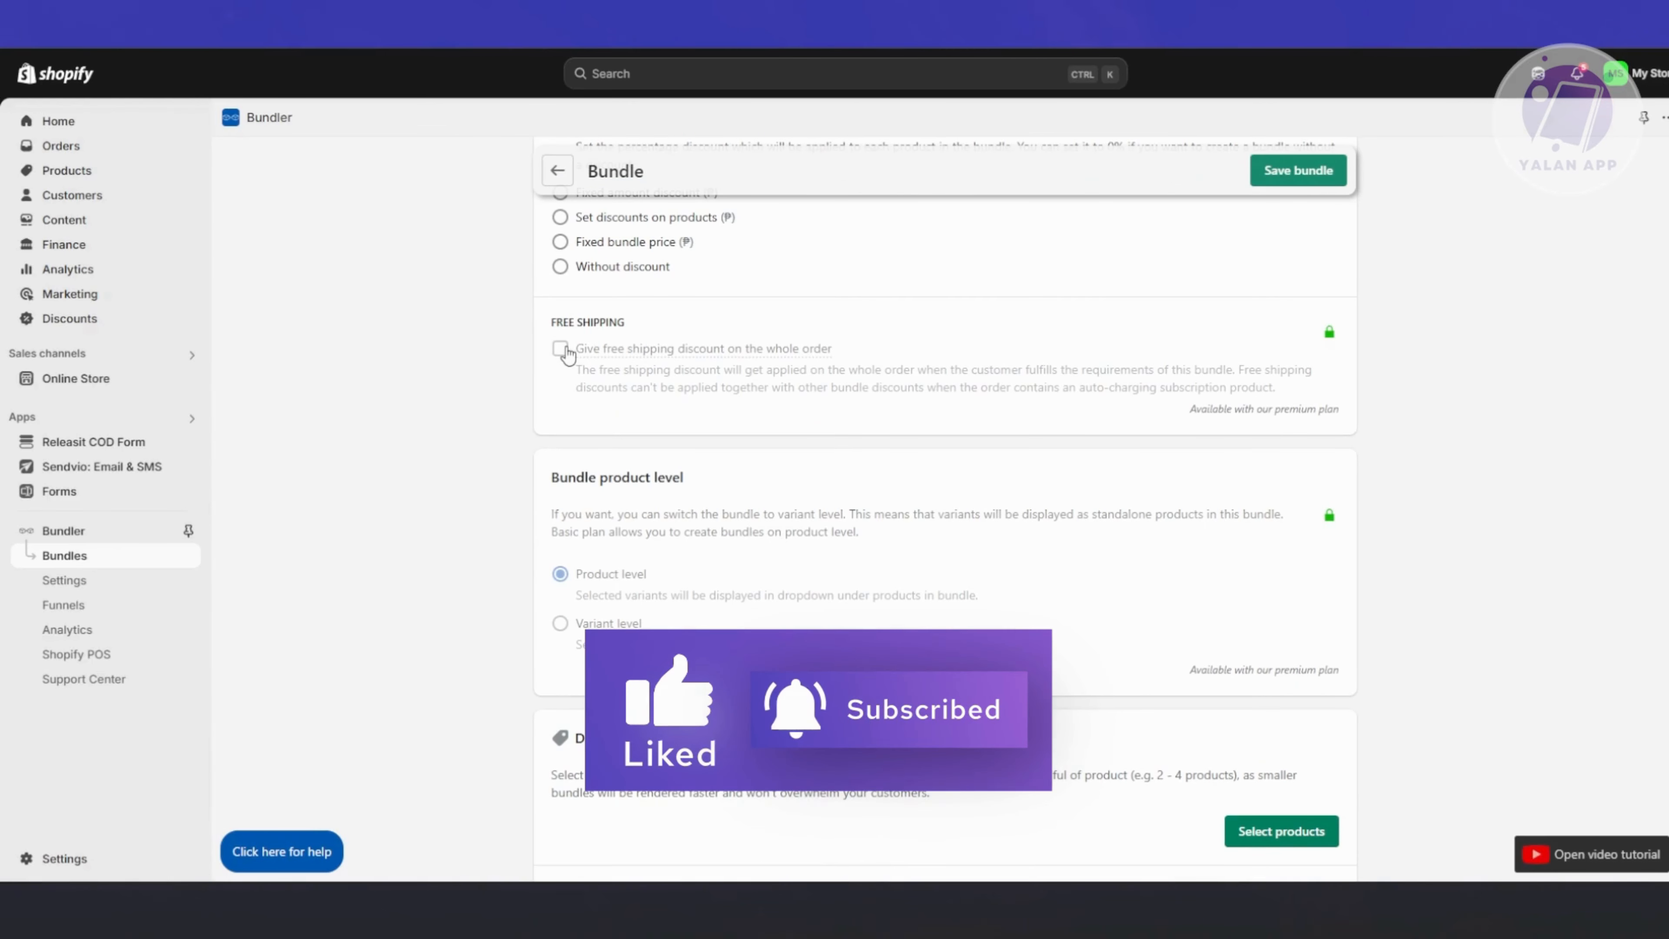
{"action": "mouse_move", "coordinate": [563, 350]}
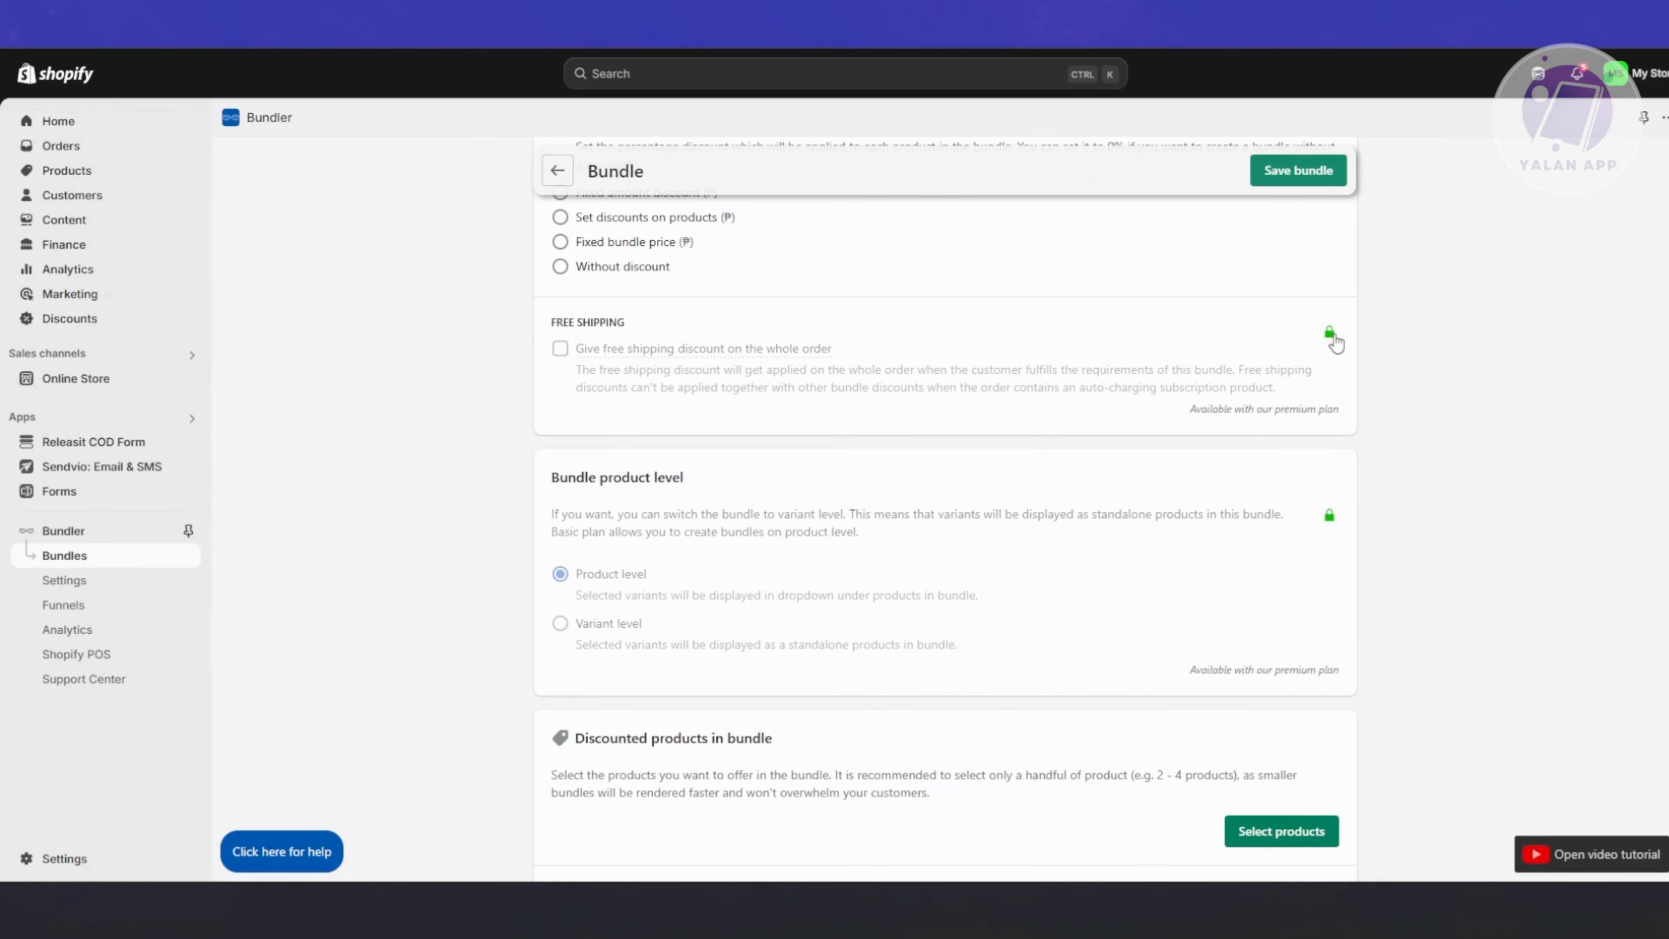
{"action": "mouse_move", "coordinate": [1334, 341]}
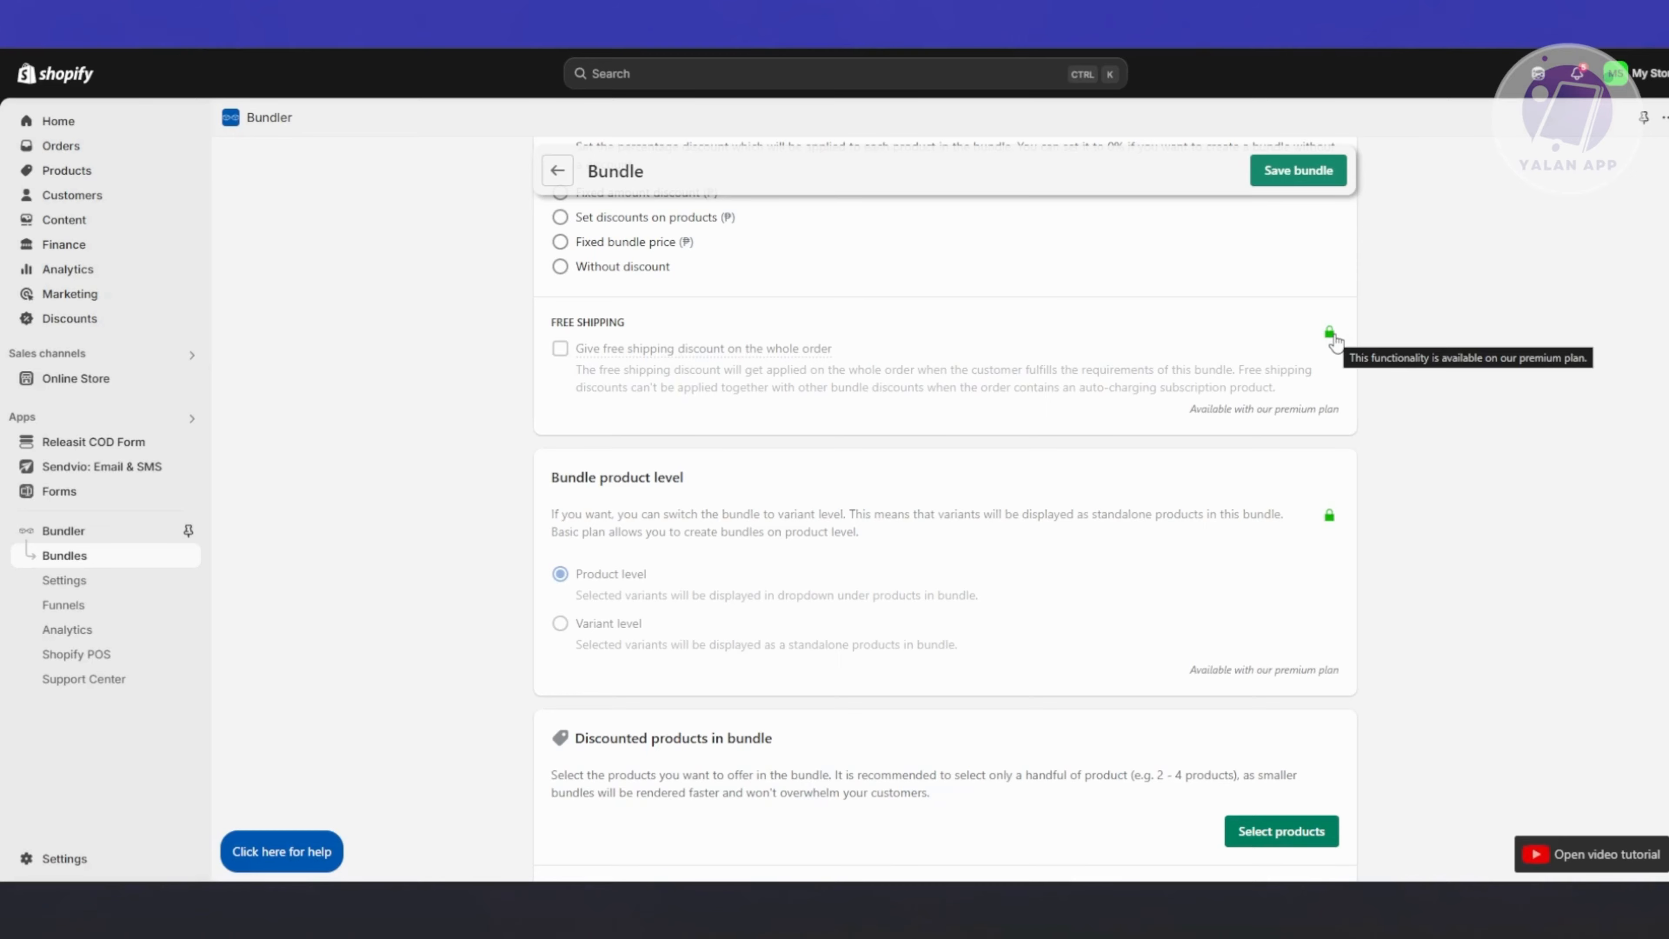
Add CUTE CAT SHIRT and PRODUCT 1 with all their variants to the bundle's discounted products
{"action": "scroll", "coordinate": [846, 634], "scroll_direction": "down", "scroll_amount": 5}
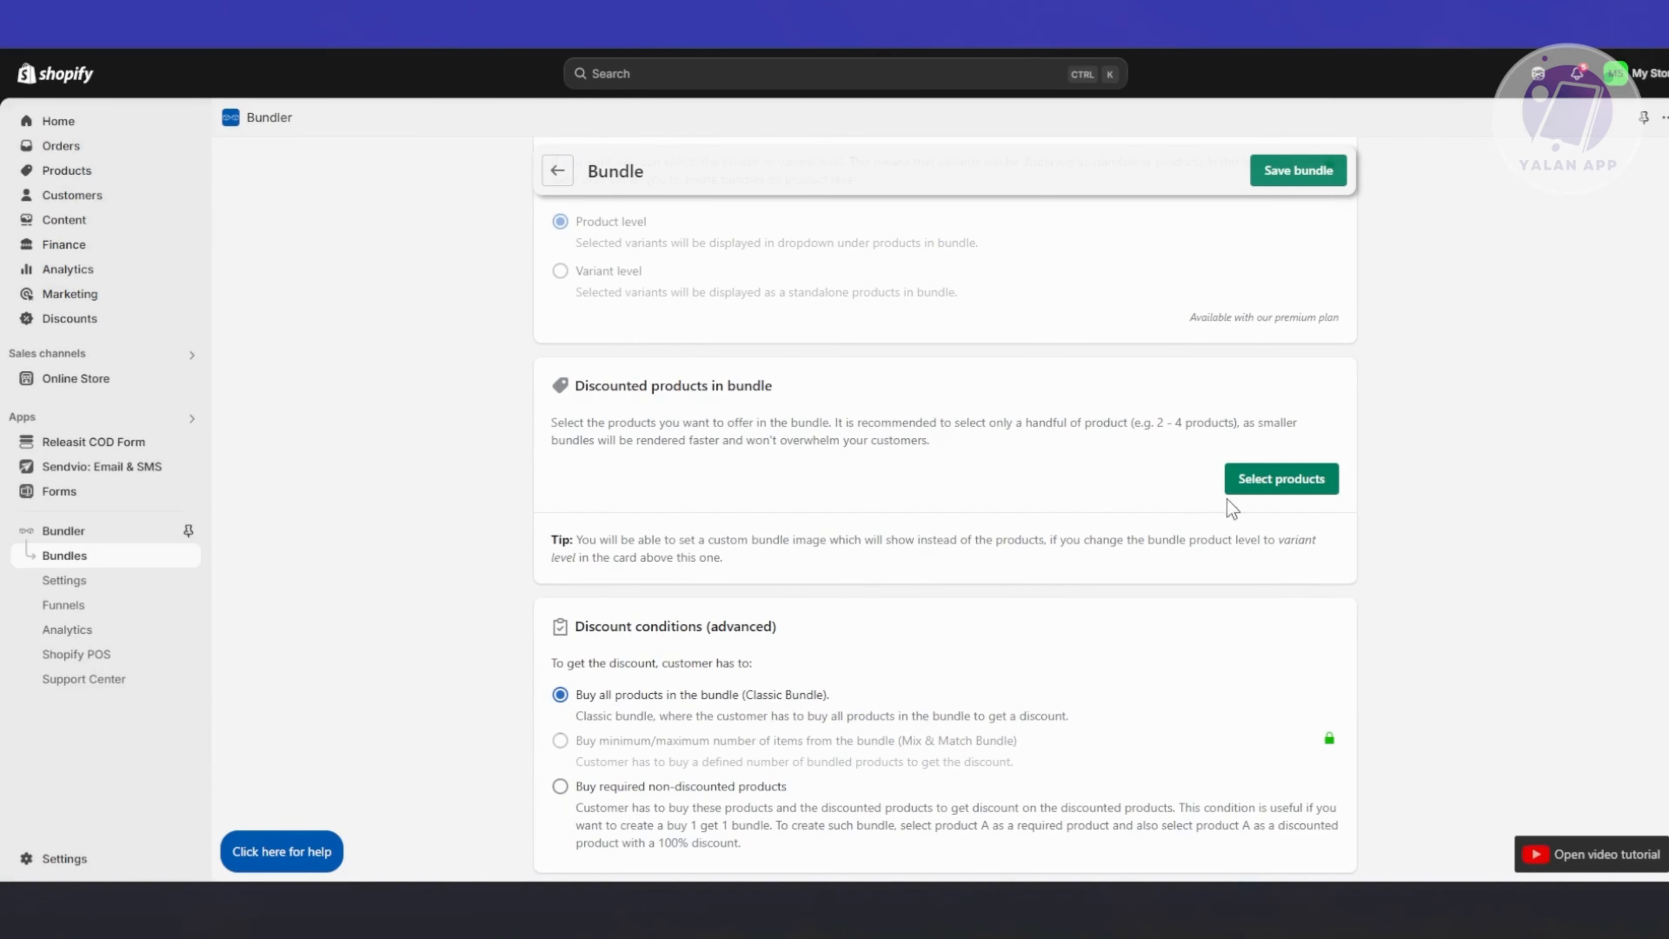
{"action": "left_click", "coordinate": [1275, 490]}
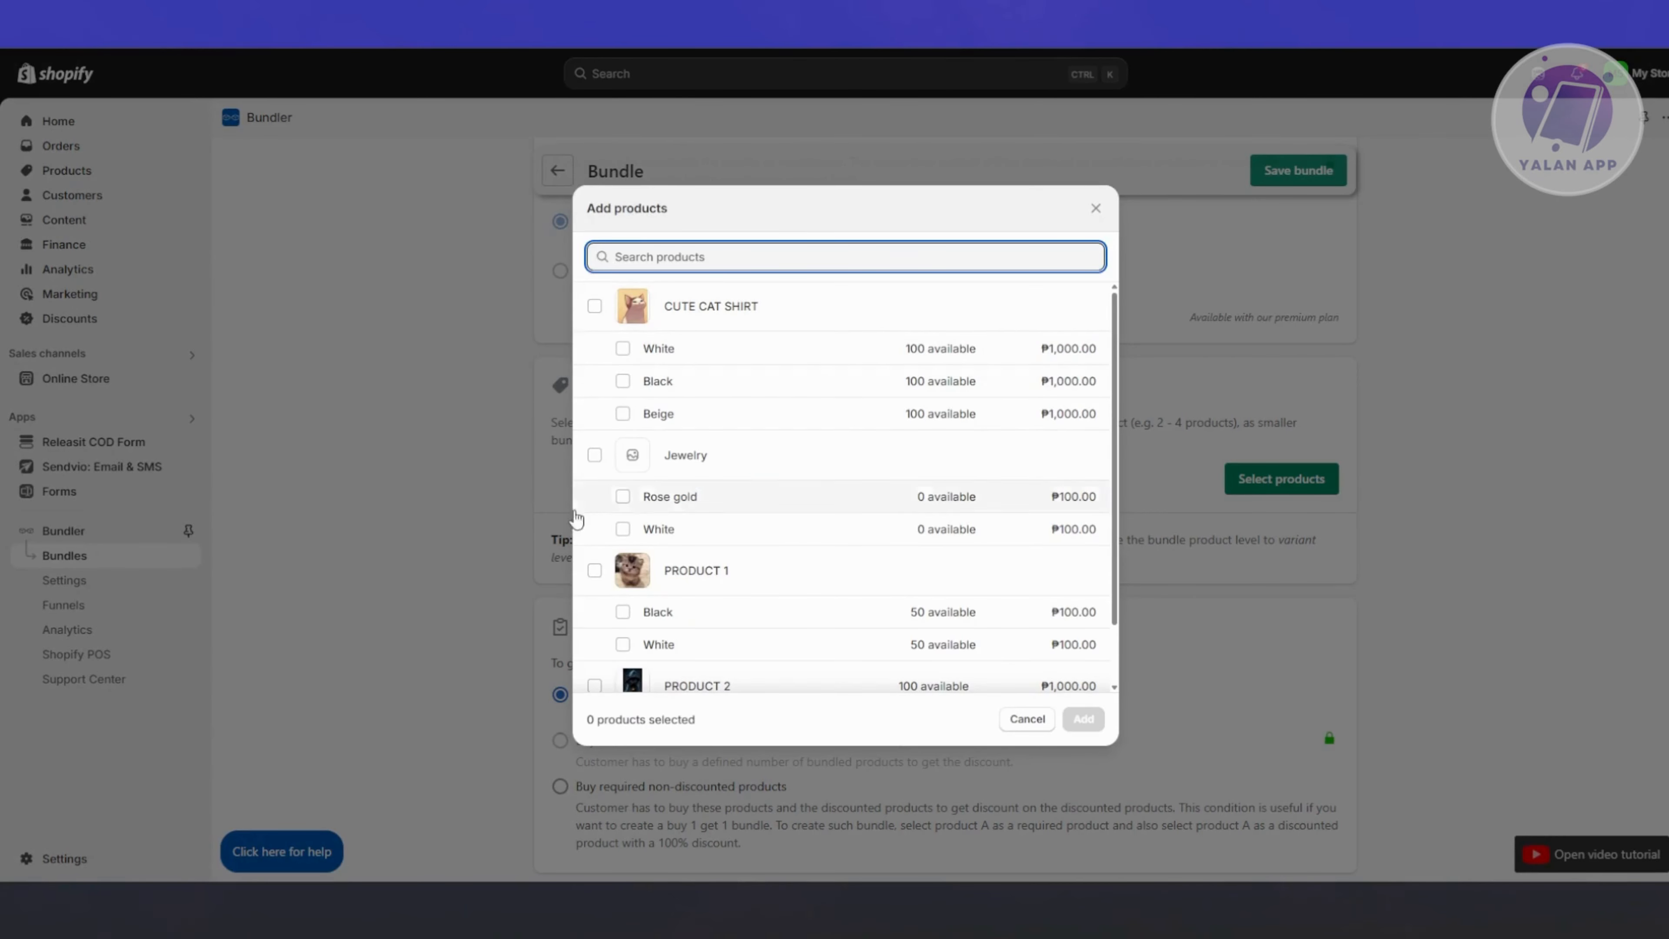
{"action": "scroll", "coordinate": [603, 566], "scroll_direction": "down", "scroll_amount": 1}
{"action": "scroll", "coordinate": [612, 500], "scroll_direction": "up", "scroll_amount": 2}
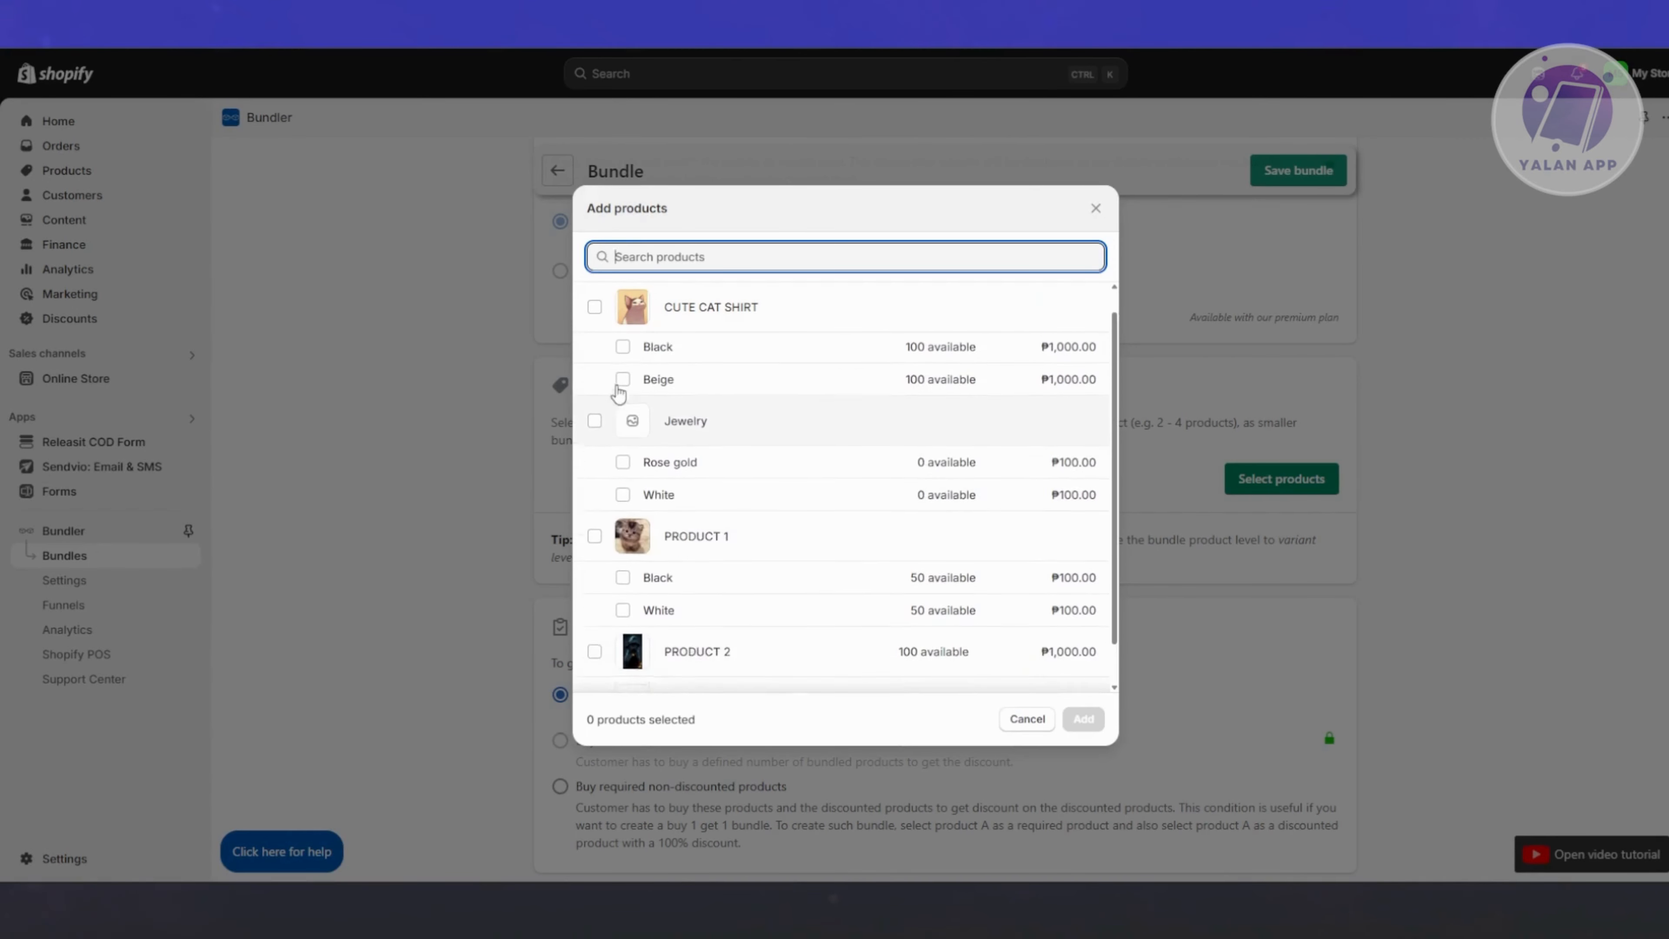
{"action": "left_click", "coordinate": [594, 307]}
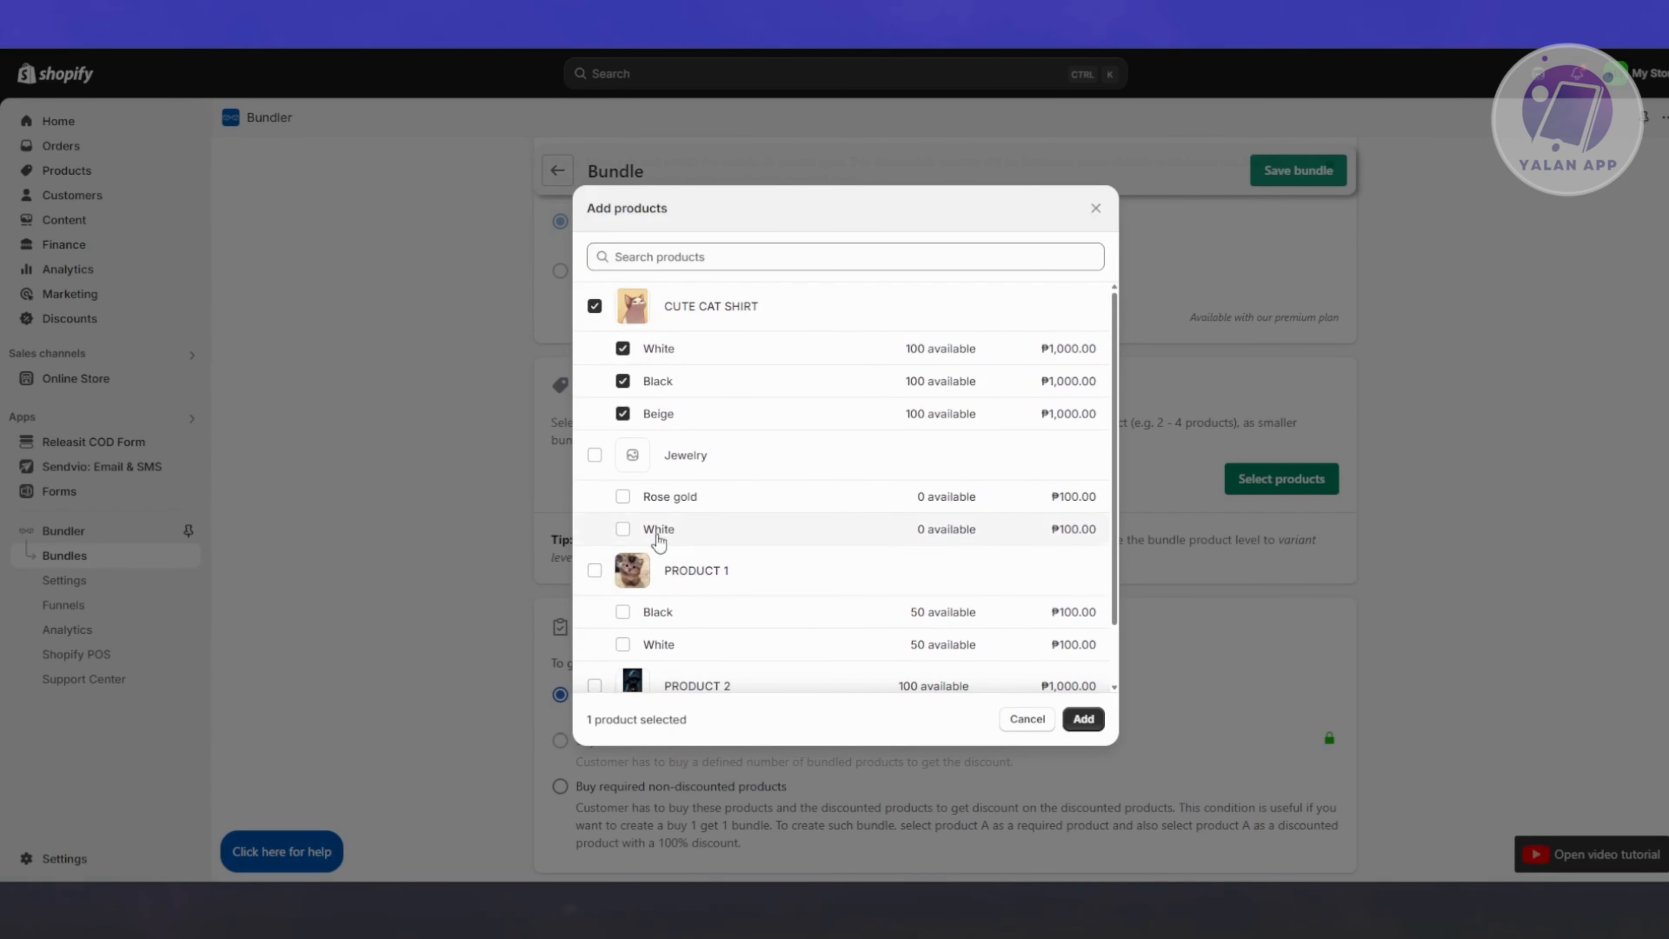
{"action": "scroll", "coordinate": [592, 553], "scroll_direction": "down", "scroll_amount": 1}
{"action": "left_click", "coordinate": [596, 503]}
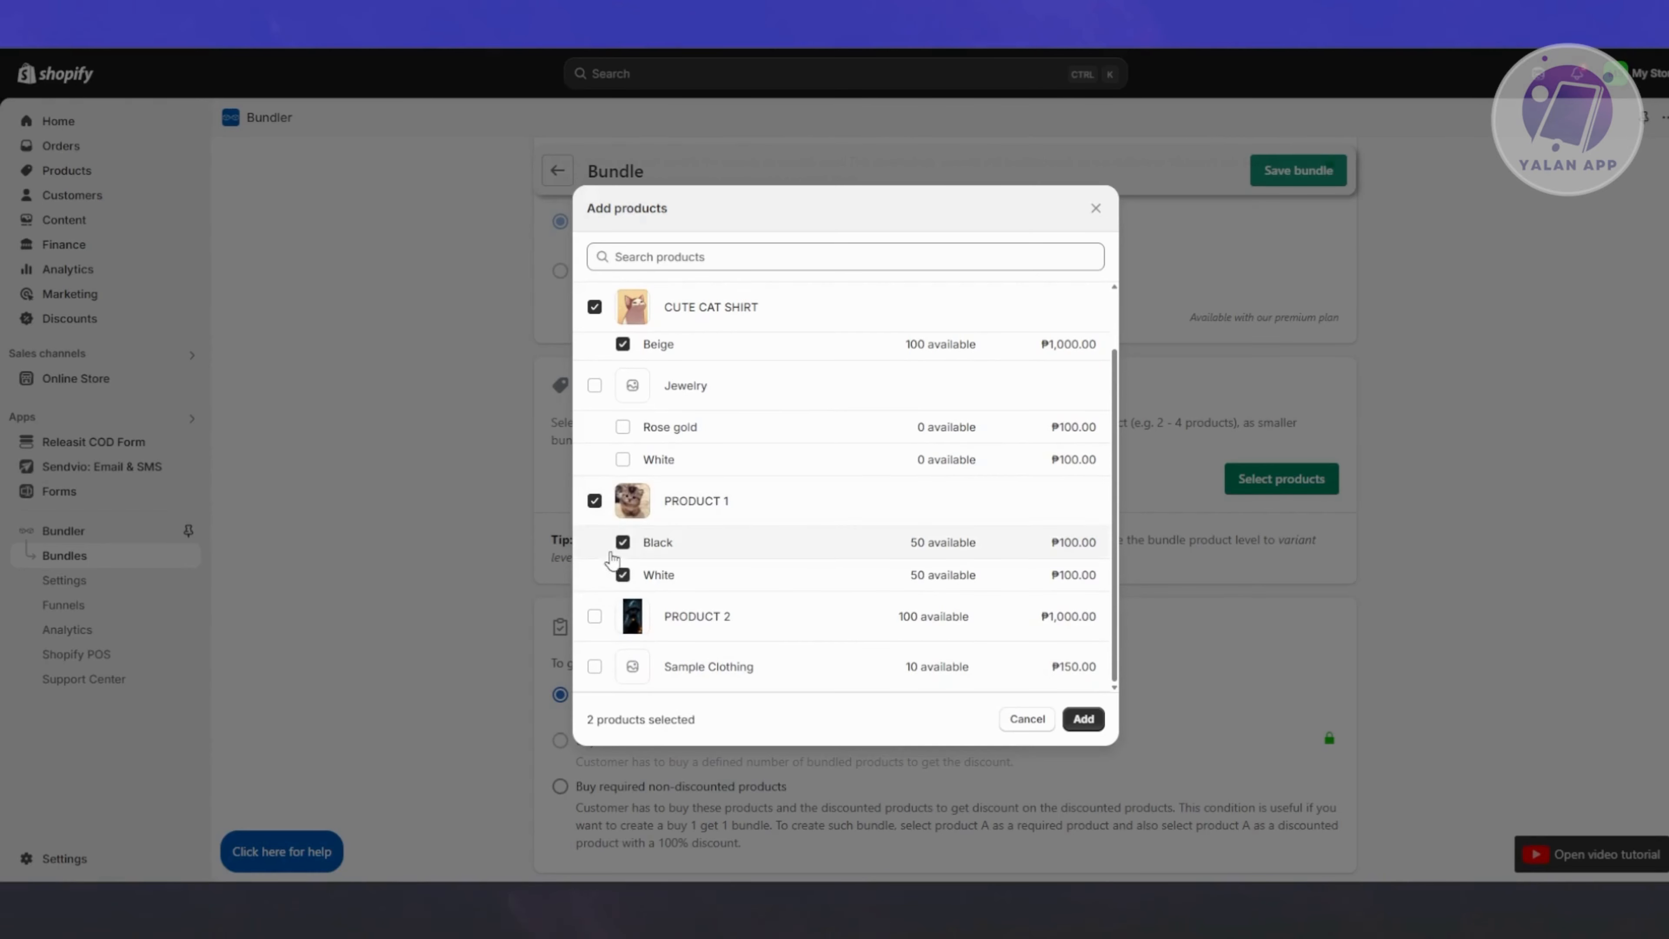
{"action": "left_click", "coordinate": [623, 575]}
{"action": "left_click", "coordinate": [623, 575]}
{"action": "scroll", "coordinate": [782, 536], "scroll_direction": "up", "scroll_amount": 1}
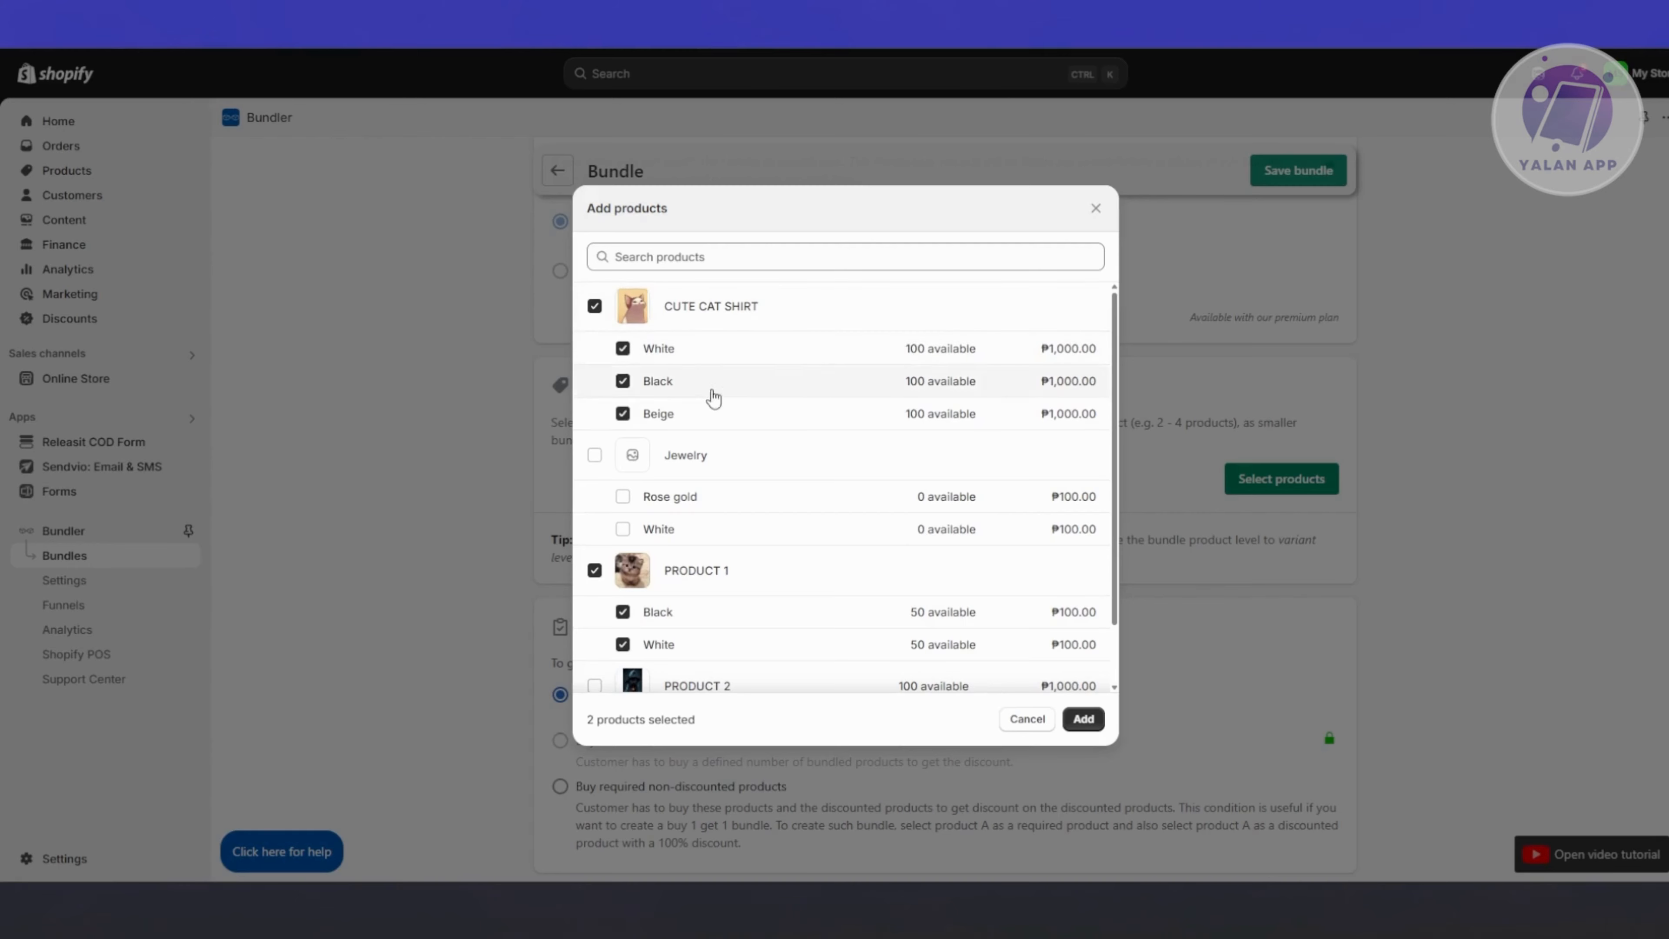
{"action": "left_click", "coordinate": [1083, 719]}
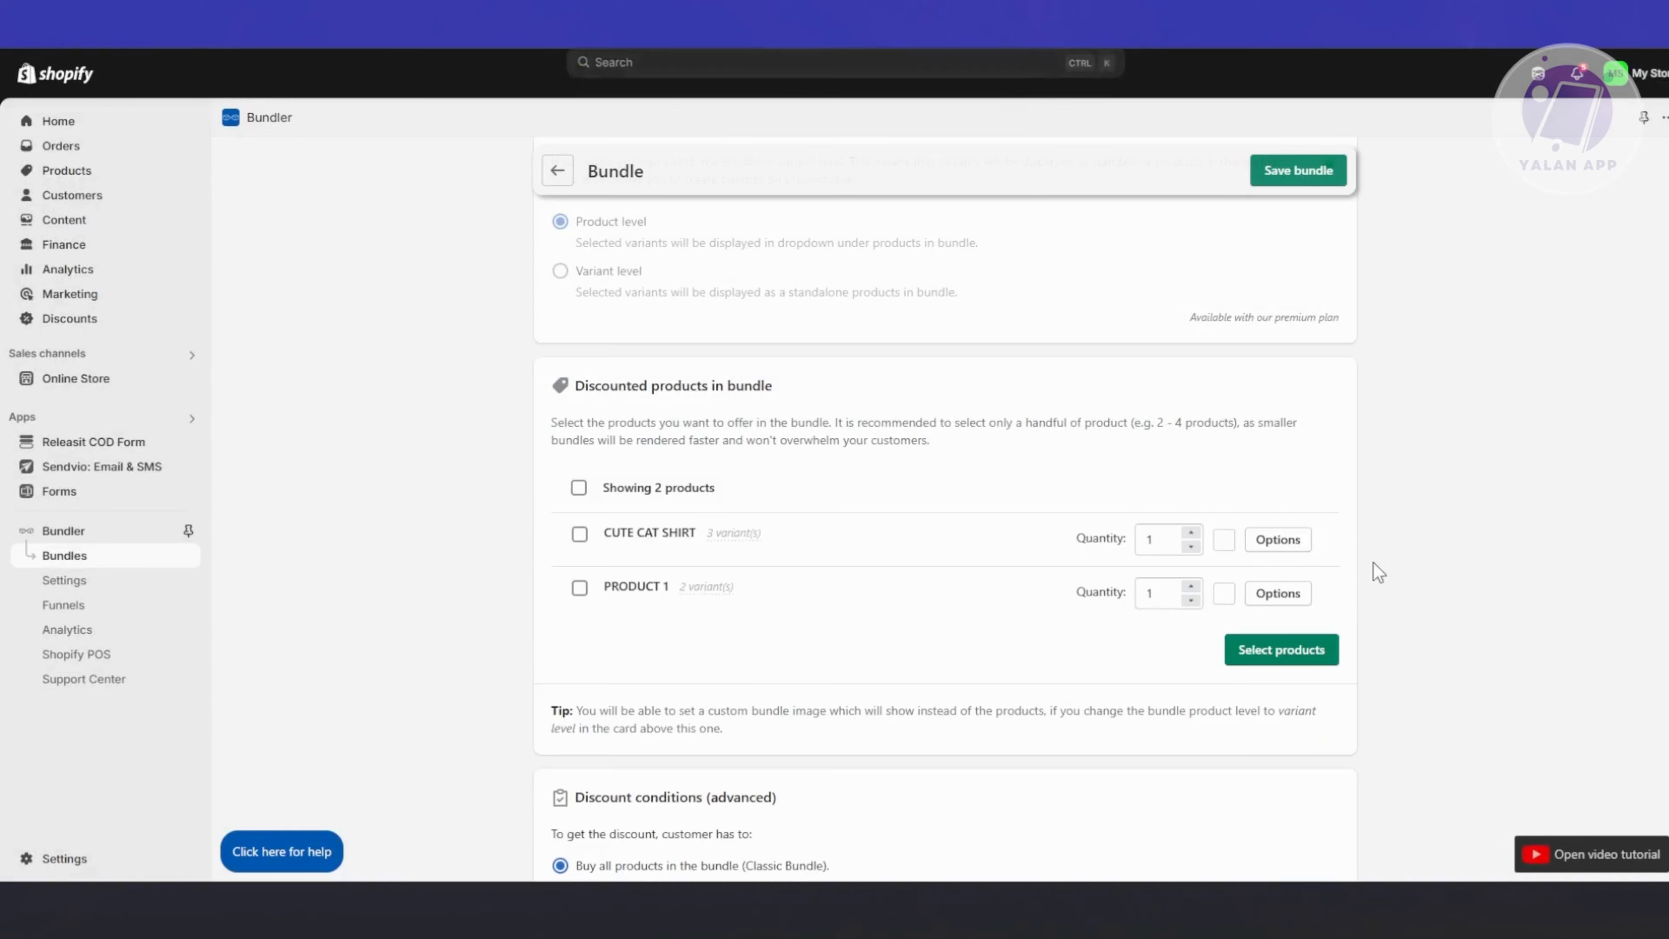
Review the bundle's discounted products, advanced discount conditions, shortcode and landing page content sections
{"action": "scroll", "coordinate": [1385, 546], "scroll_direction": "down", "scroll_amount": 3}
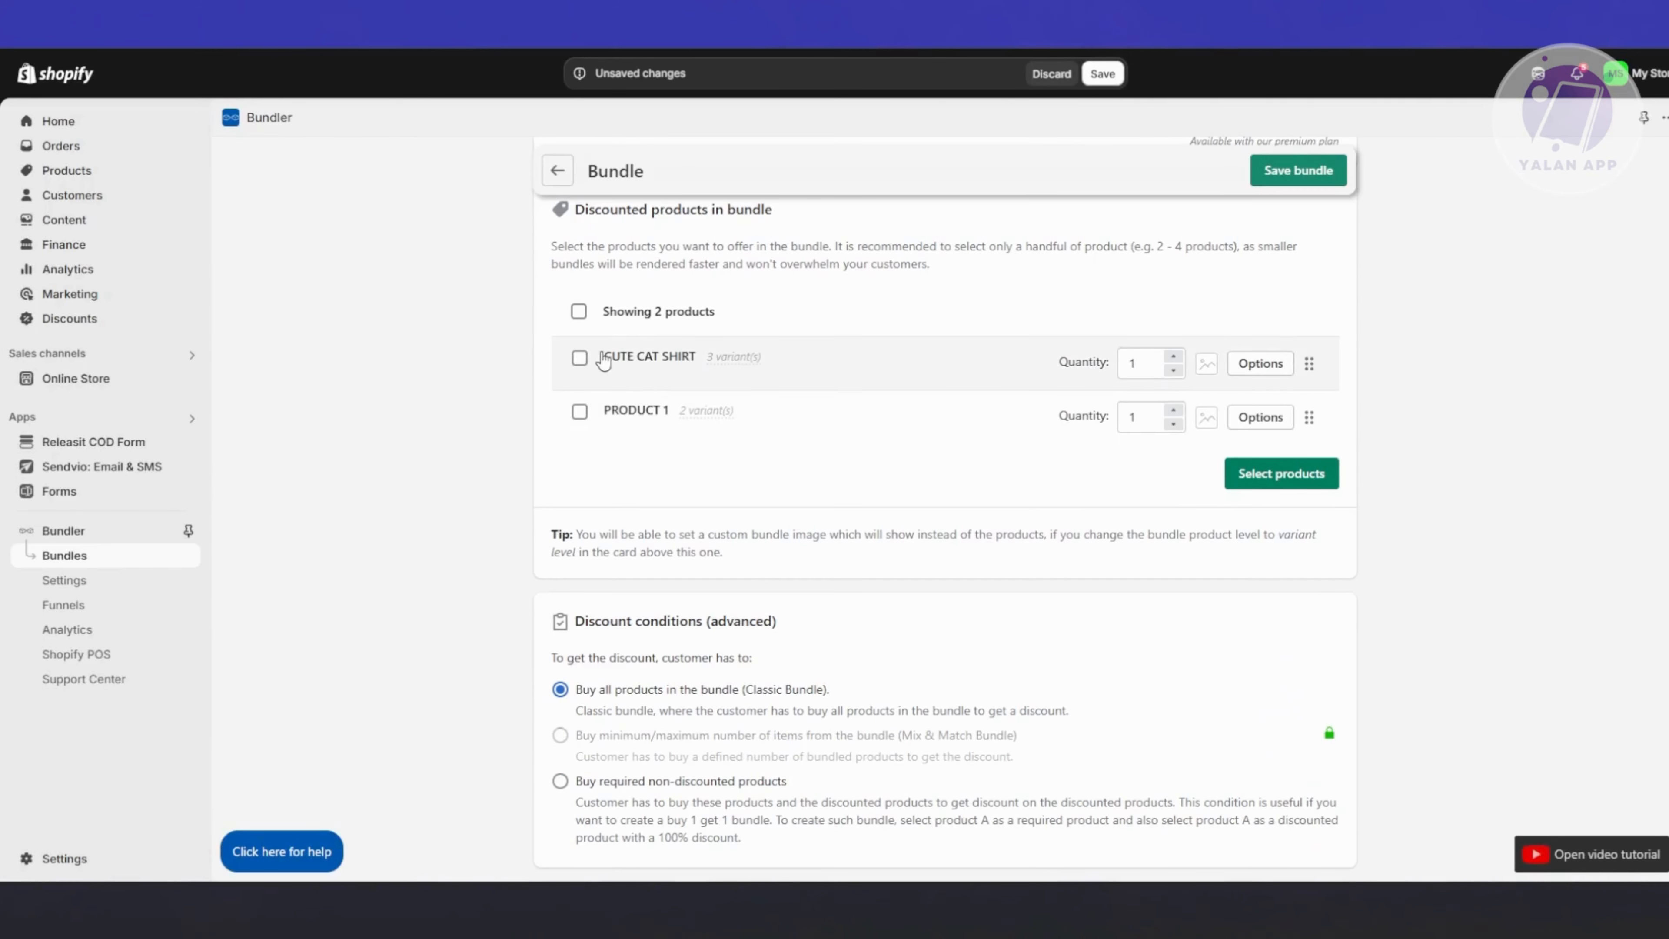
{"action": "scroll", "coordinate": [813, 386], "scroll_direction": "up", "scroll_amount": 4}
{"action": "scroll", "coordinate": [813, 395], "scroll_direction": "down", "scroll_amount": 10}
{"action": "scroll", "coordinate": [813, 403], "scroll_direction": "up", "scroll_amount": 7}
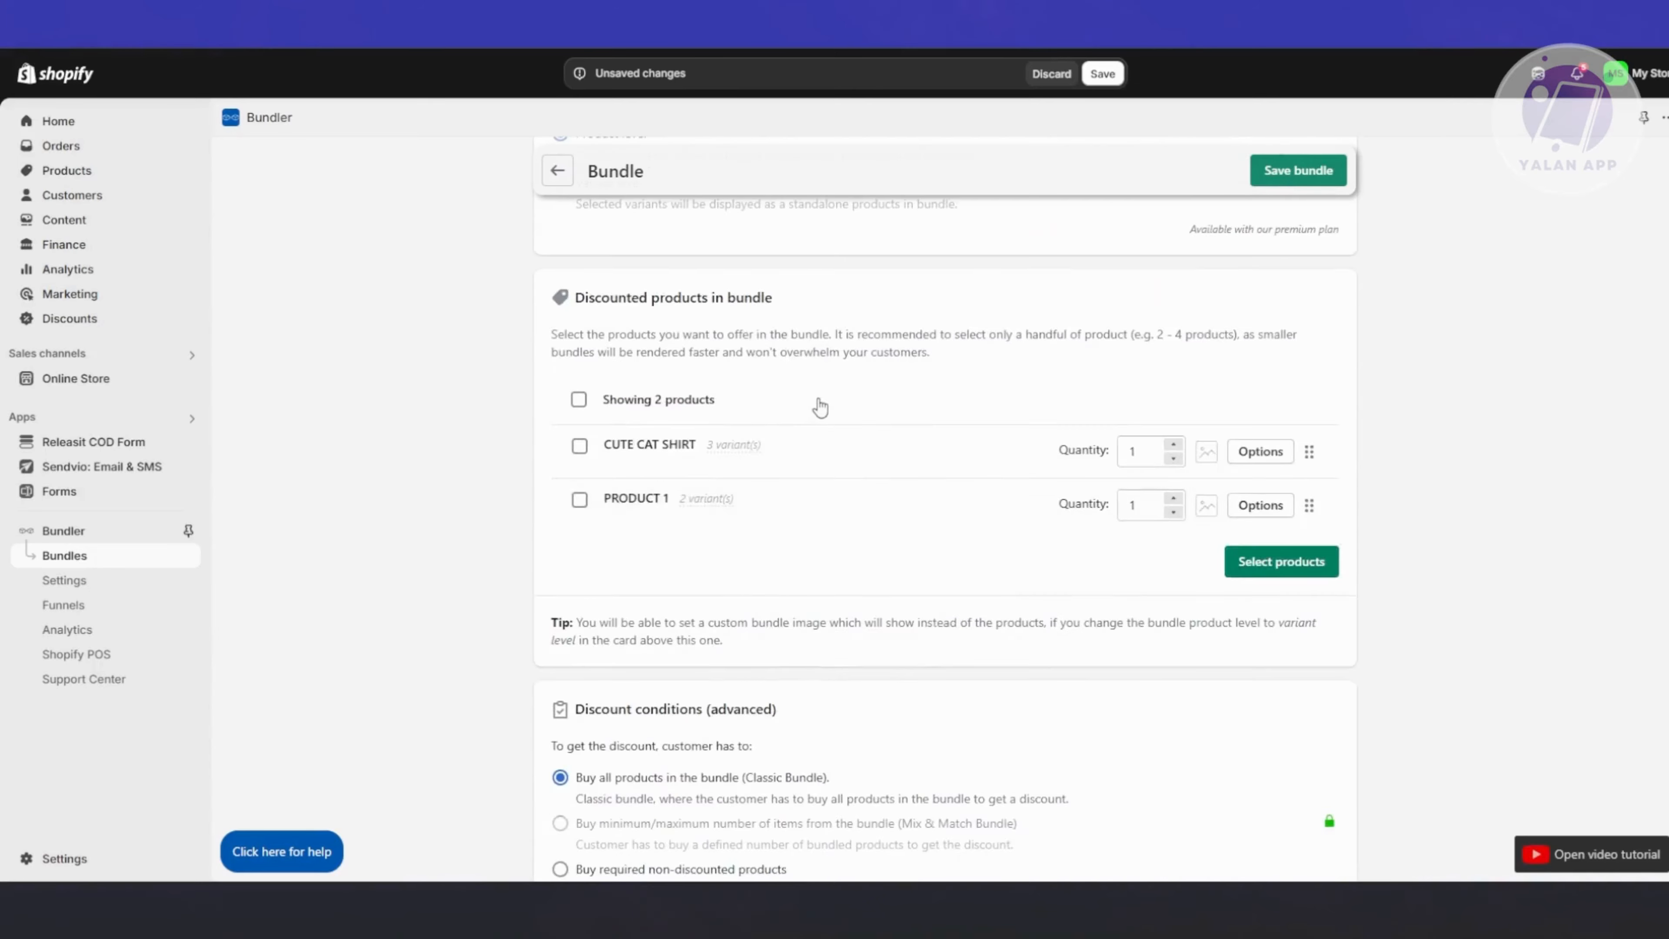
{"action": "scroll", "coordinate": [805, 405], "scroll_direction": "down", "scroll_amount": 7}
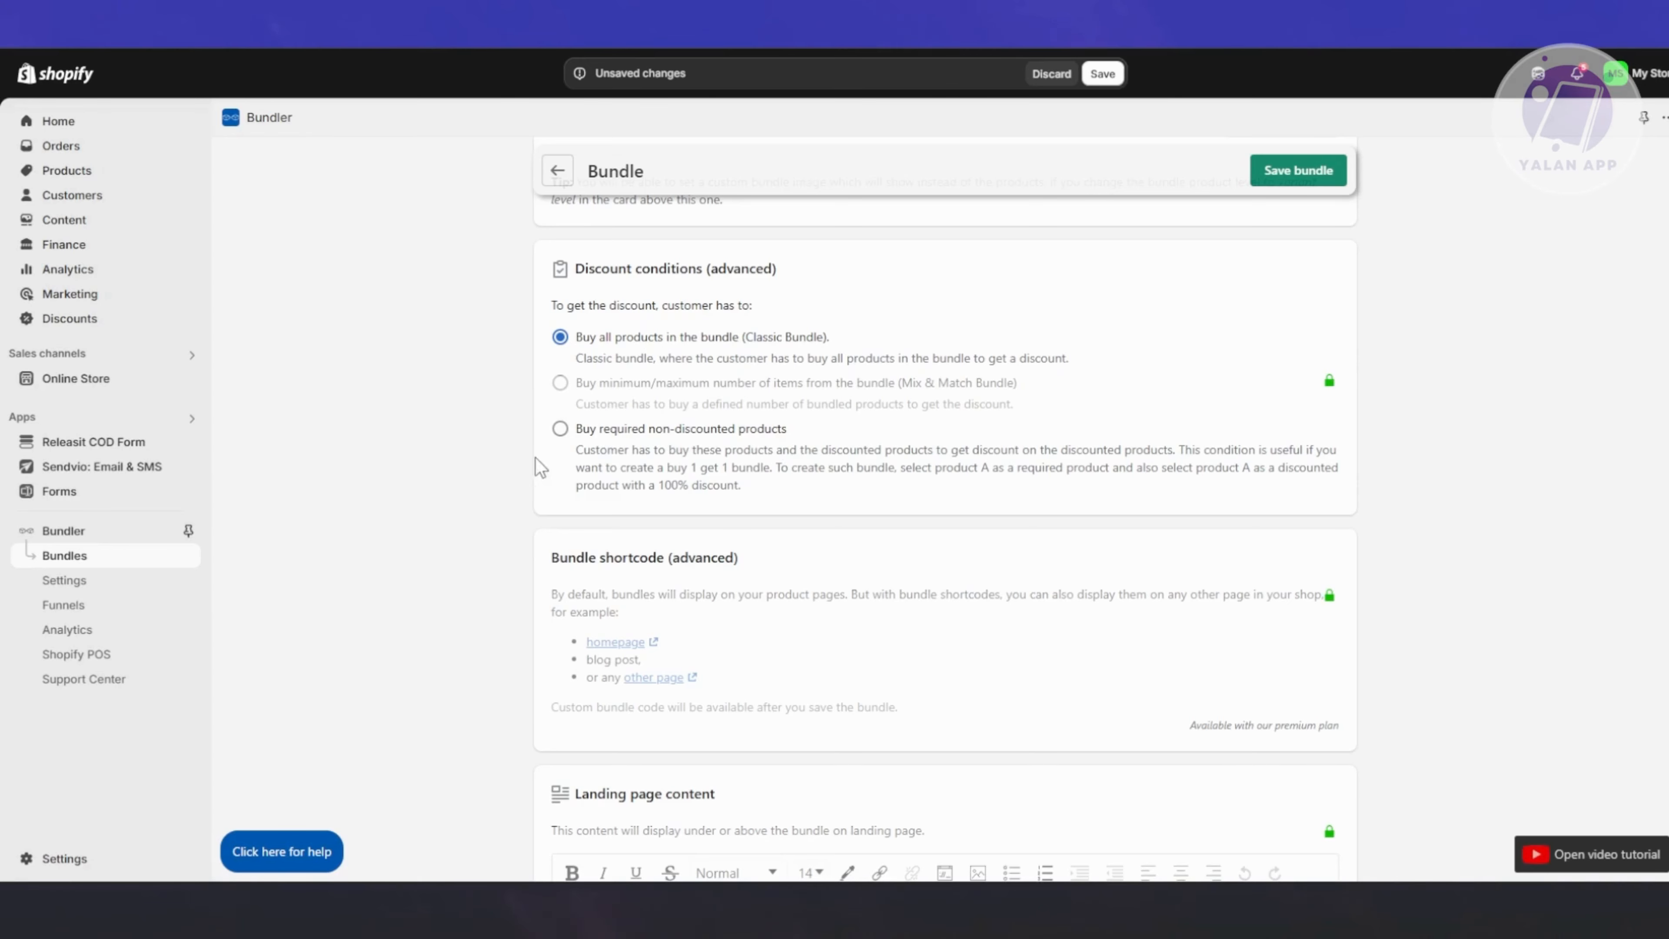
{"action": "scroll", "coordinate": [421, 553], "scroll_direction": "down", "scroll_amount": 5}
{"action": "scroll", "coordinate": [441, 510], "scroll_direction": "down", "scroll_amount": 3}
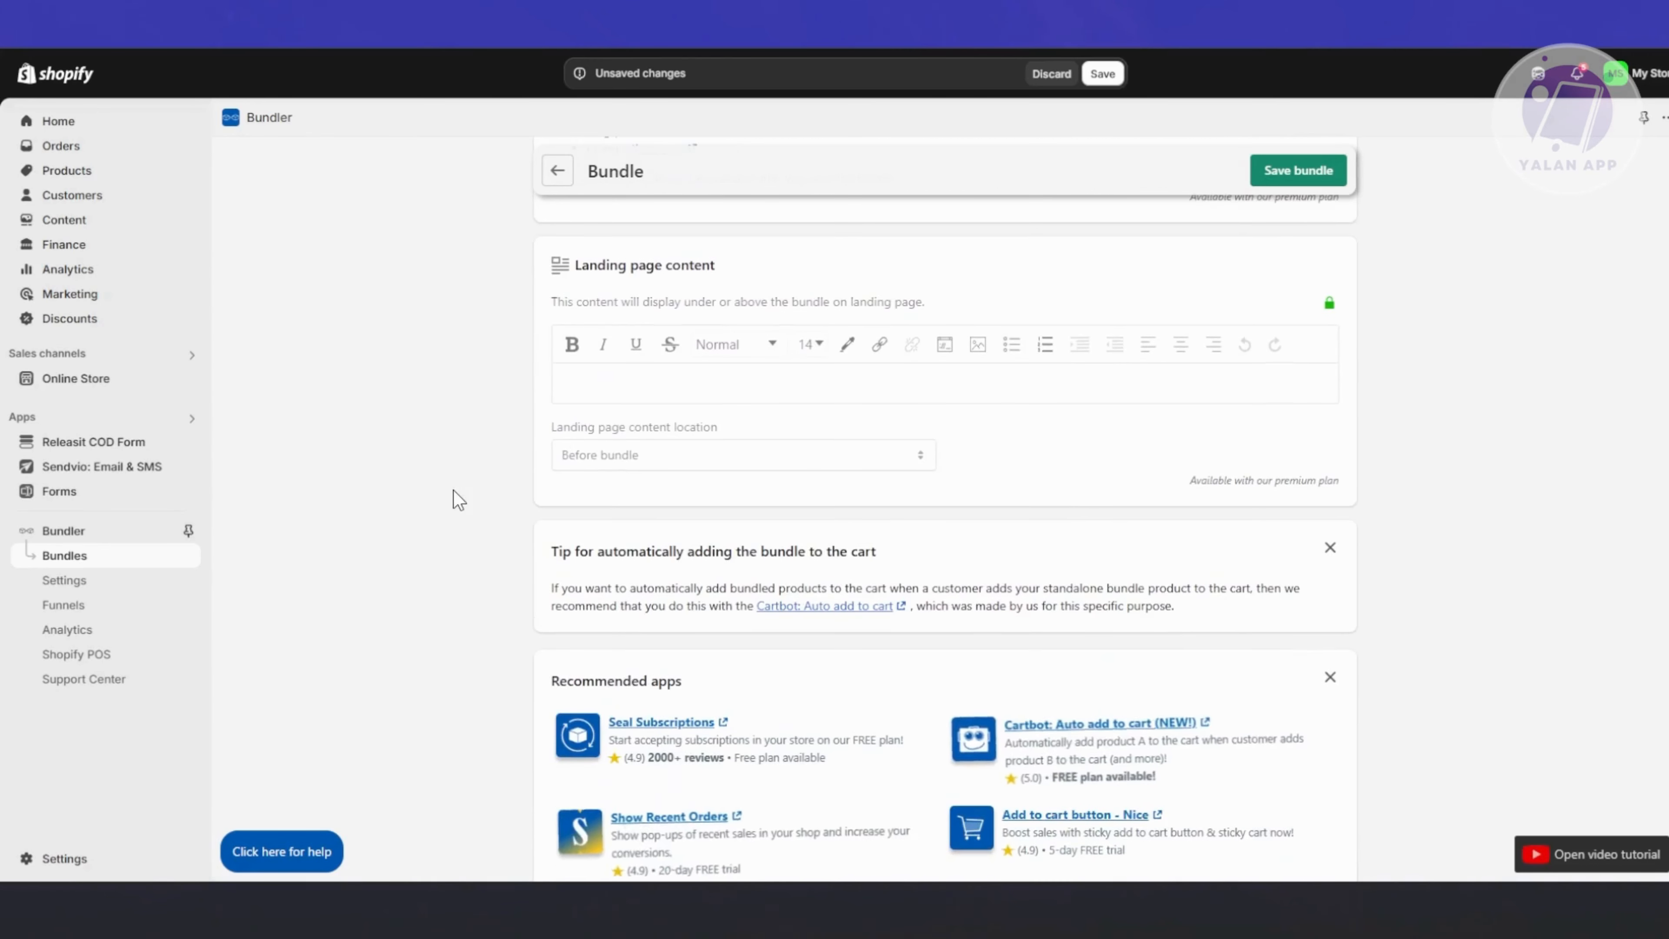
Try to edit the bundle's landing page content, and discard the unsaved changes
{"action": "left_click", "coordinate": [649, 385]}
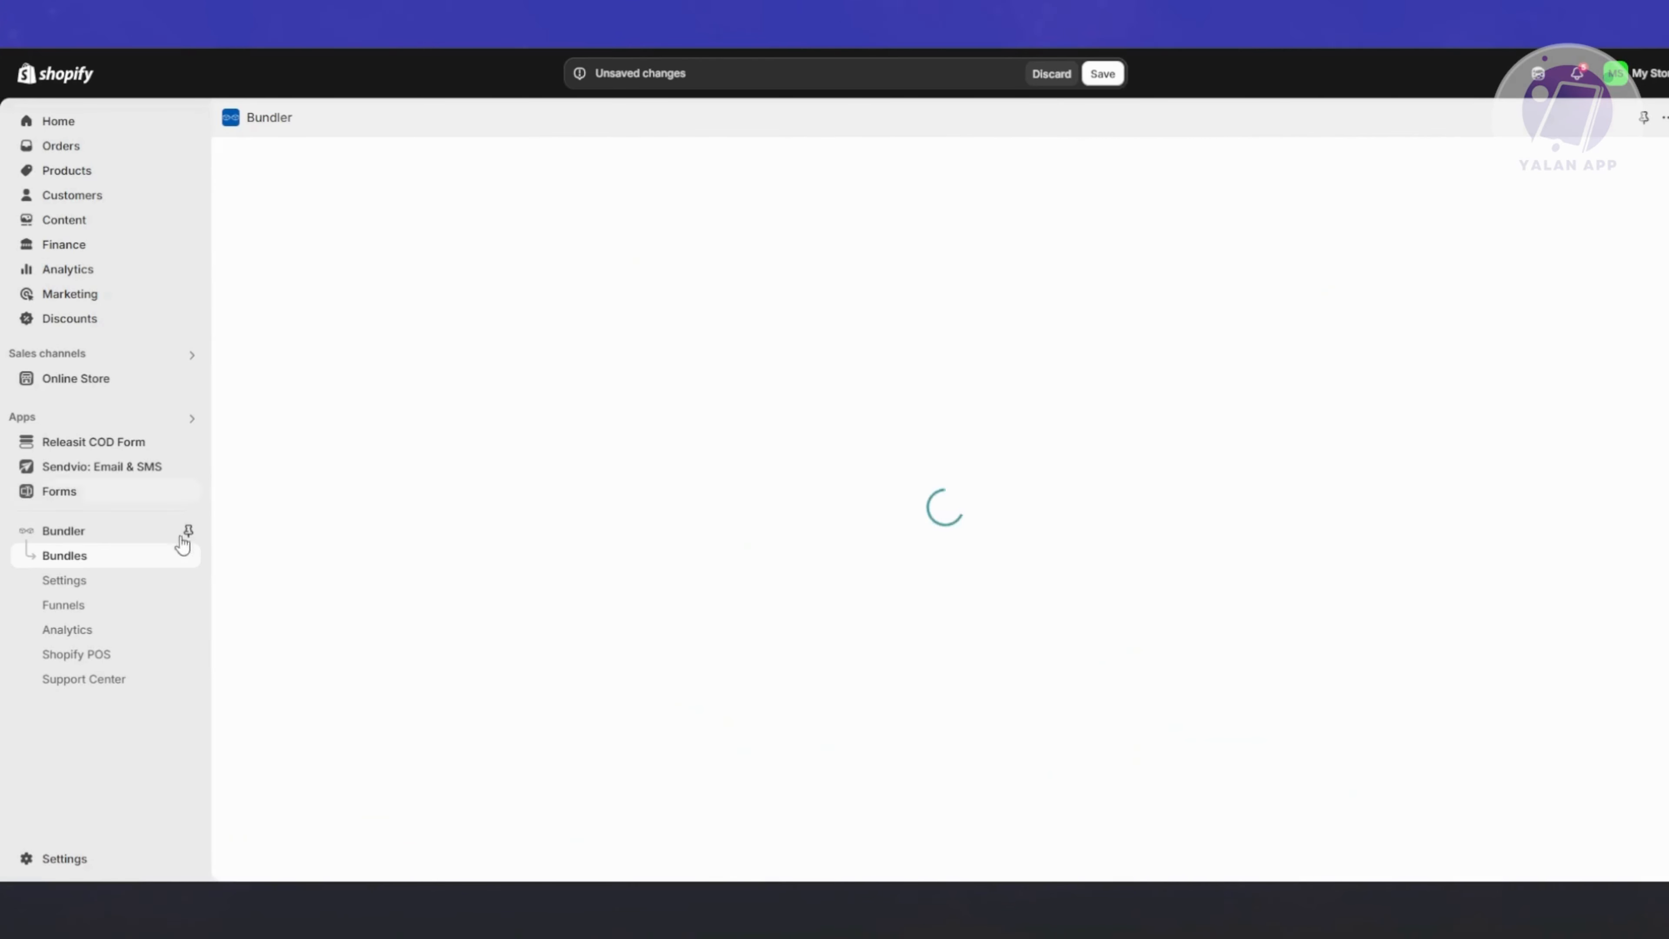
{"action": "left_click", "coordinate": [991, 146]}
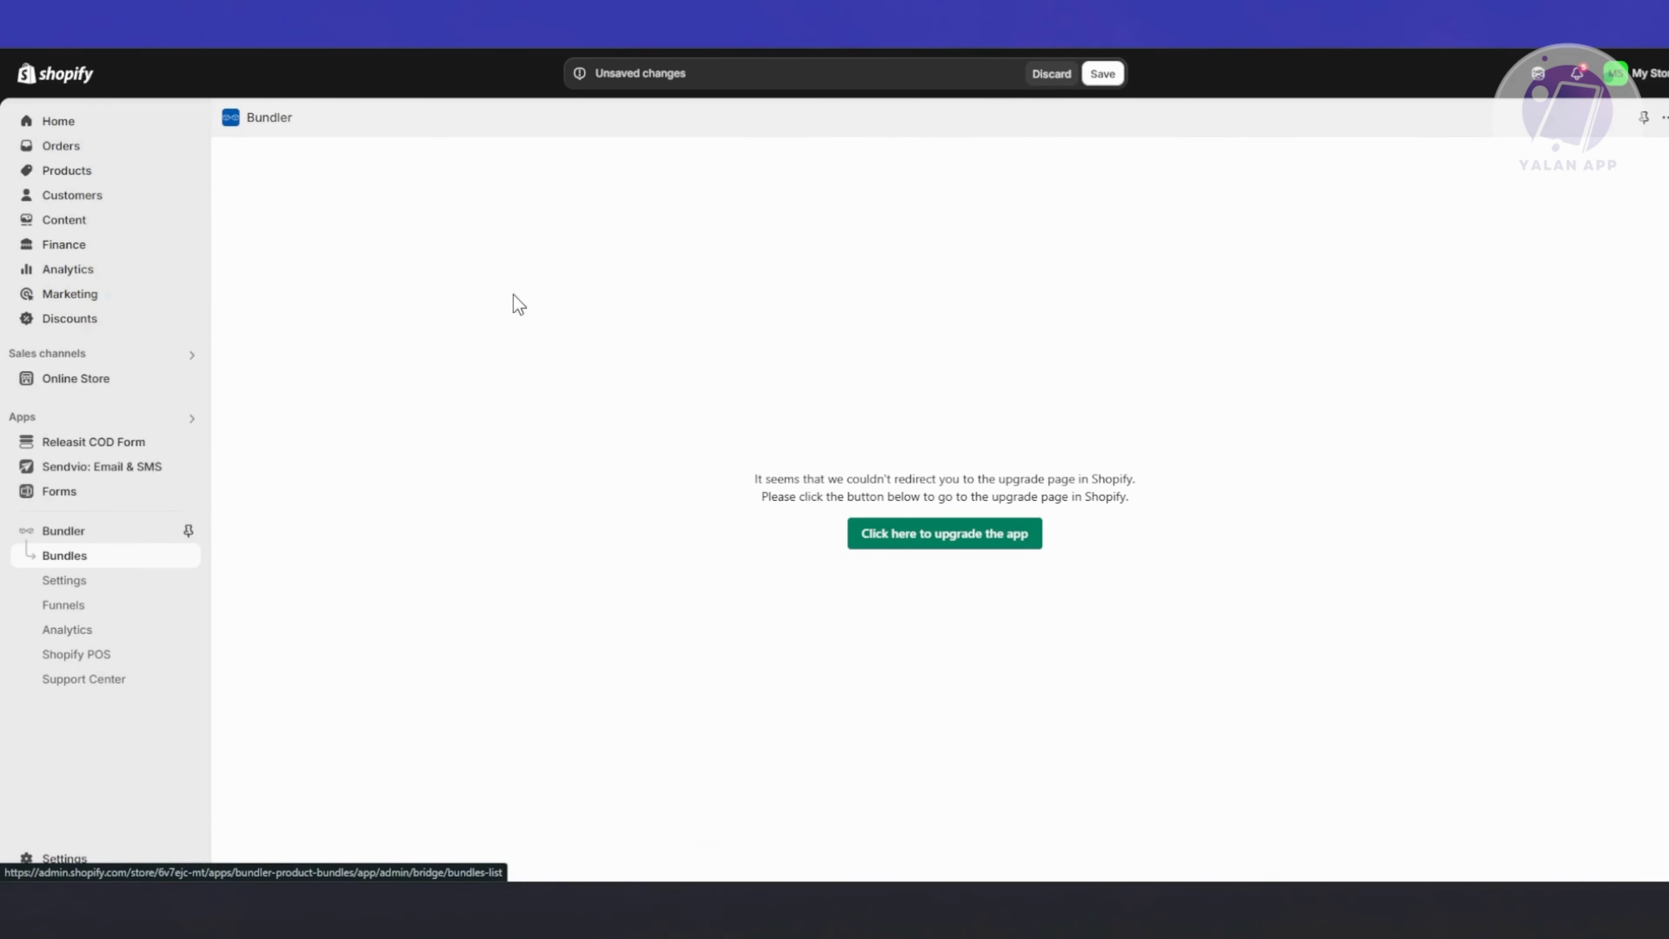
{"action": "left_click", "coordinate": [1050, 74]}
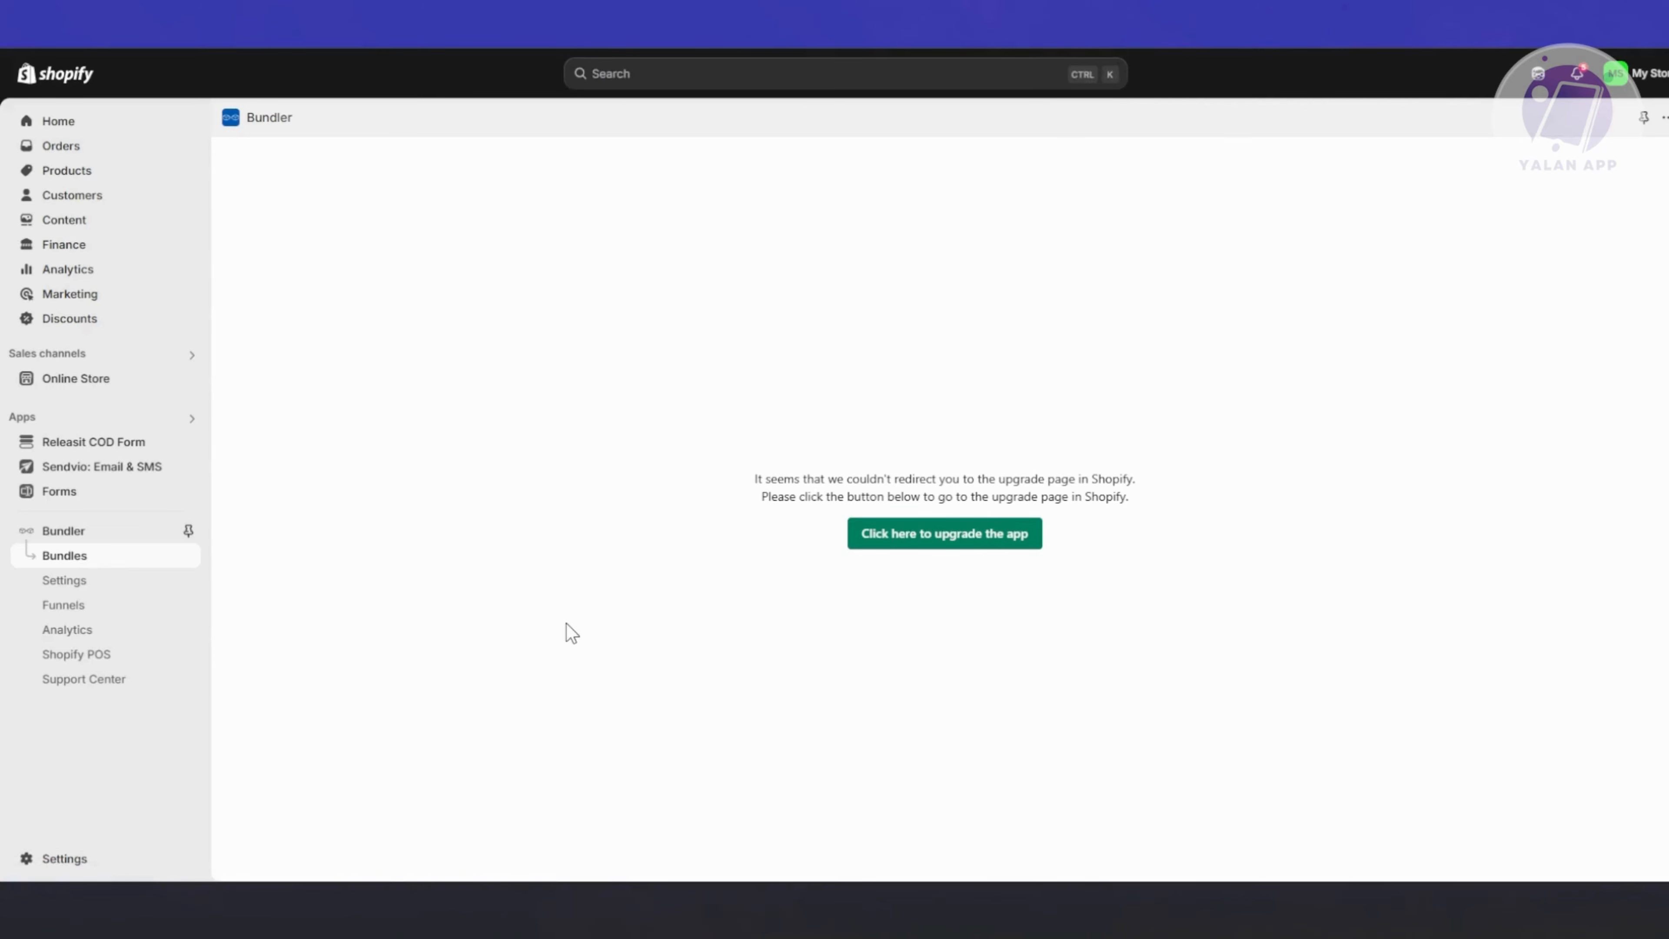
Create a new bundle from the Bundles page and save it
{"action": "left_click", "coordinate": [70, 557]}
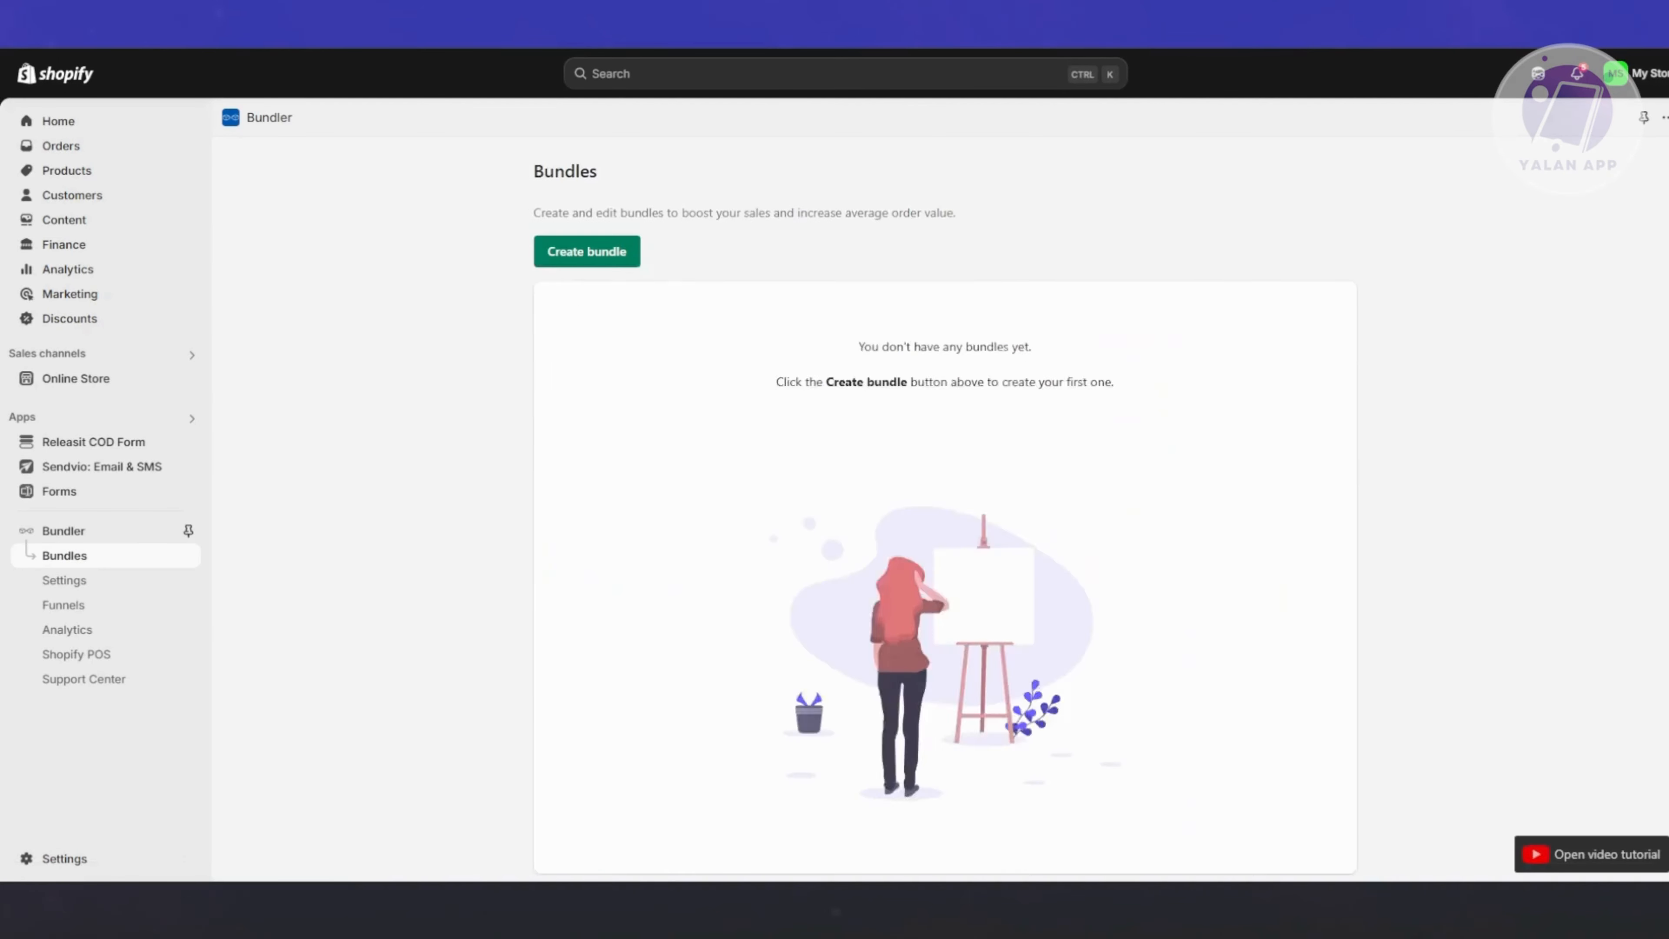
{"action": "left_click", "coordinate": [589, 250]}
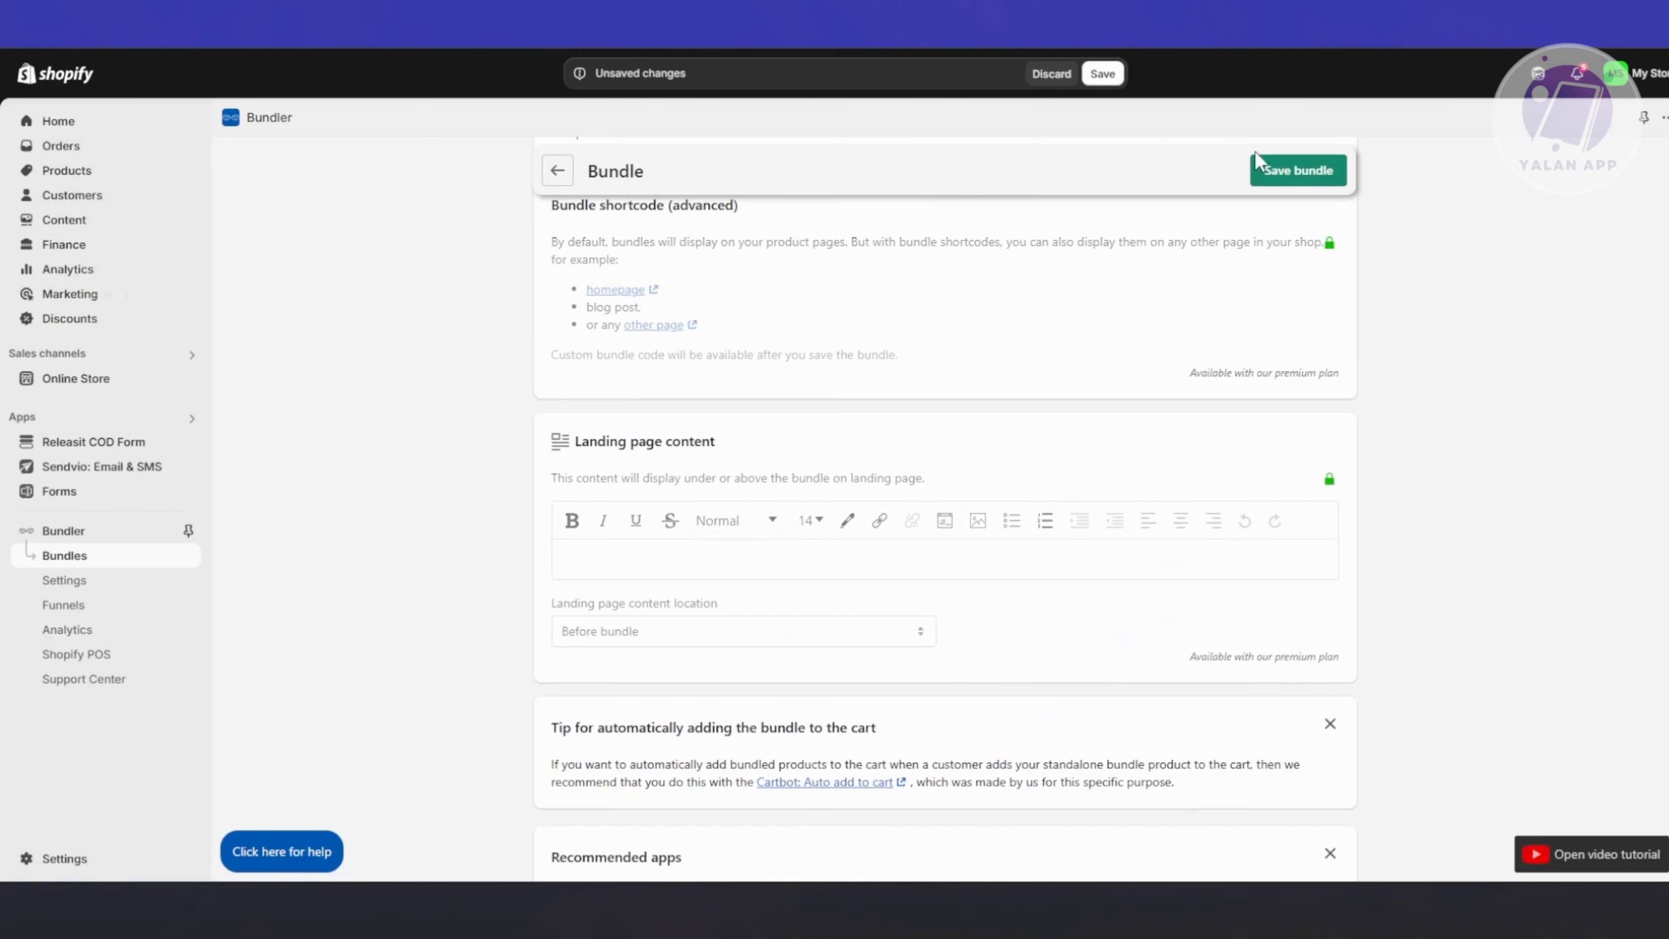
{"action": "left_click", "coordinate": [1282, 168]}
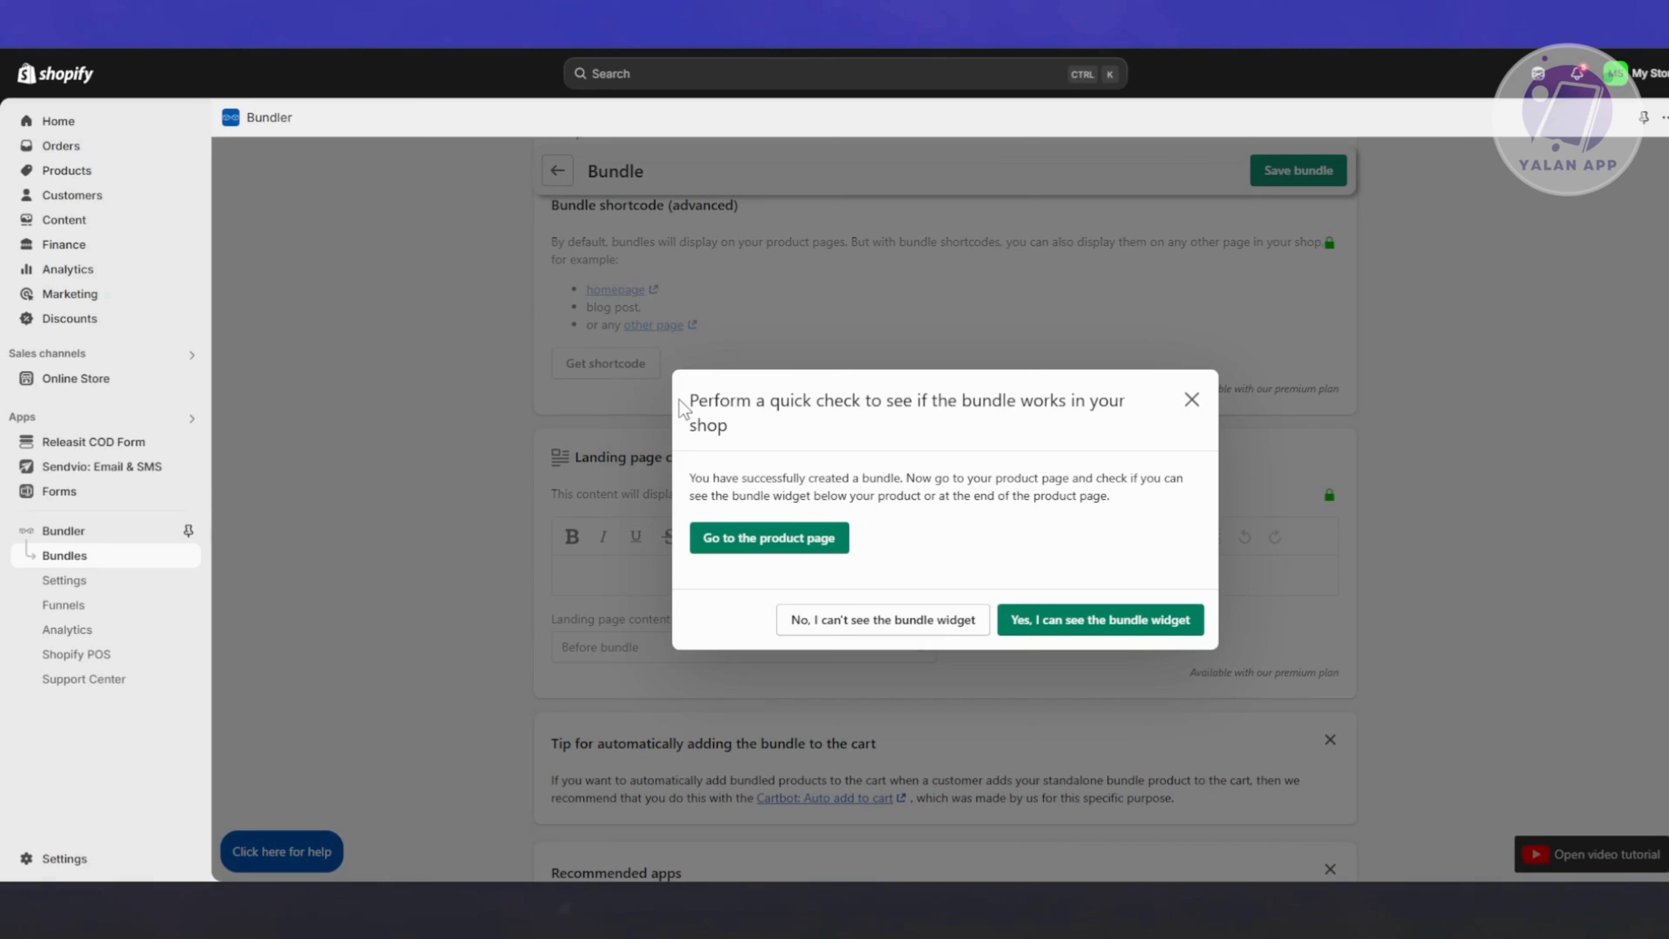
Read the quick check instructions for the saved bundle and open its product page
{"action": "left_click_drag", "start_coordinate": [681, 404], "coordinate": [977, 449]}
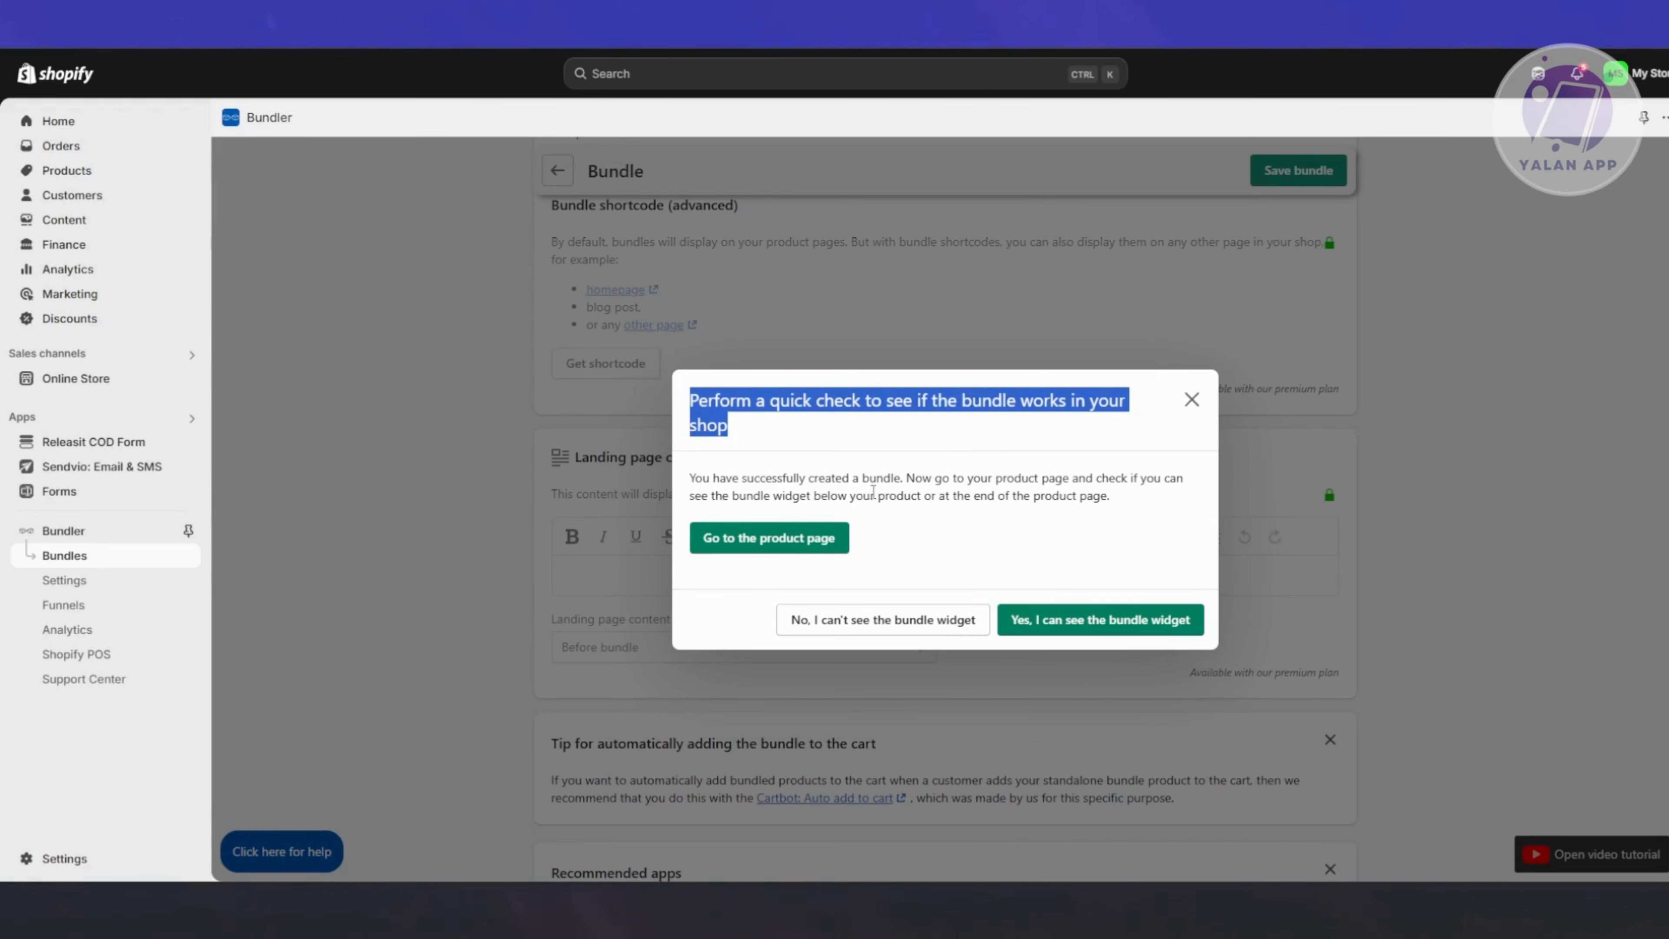
{"action": "left_click_drag", "start_coordinate": [694, 476], "coordinate": [1138, 503]}
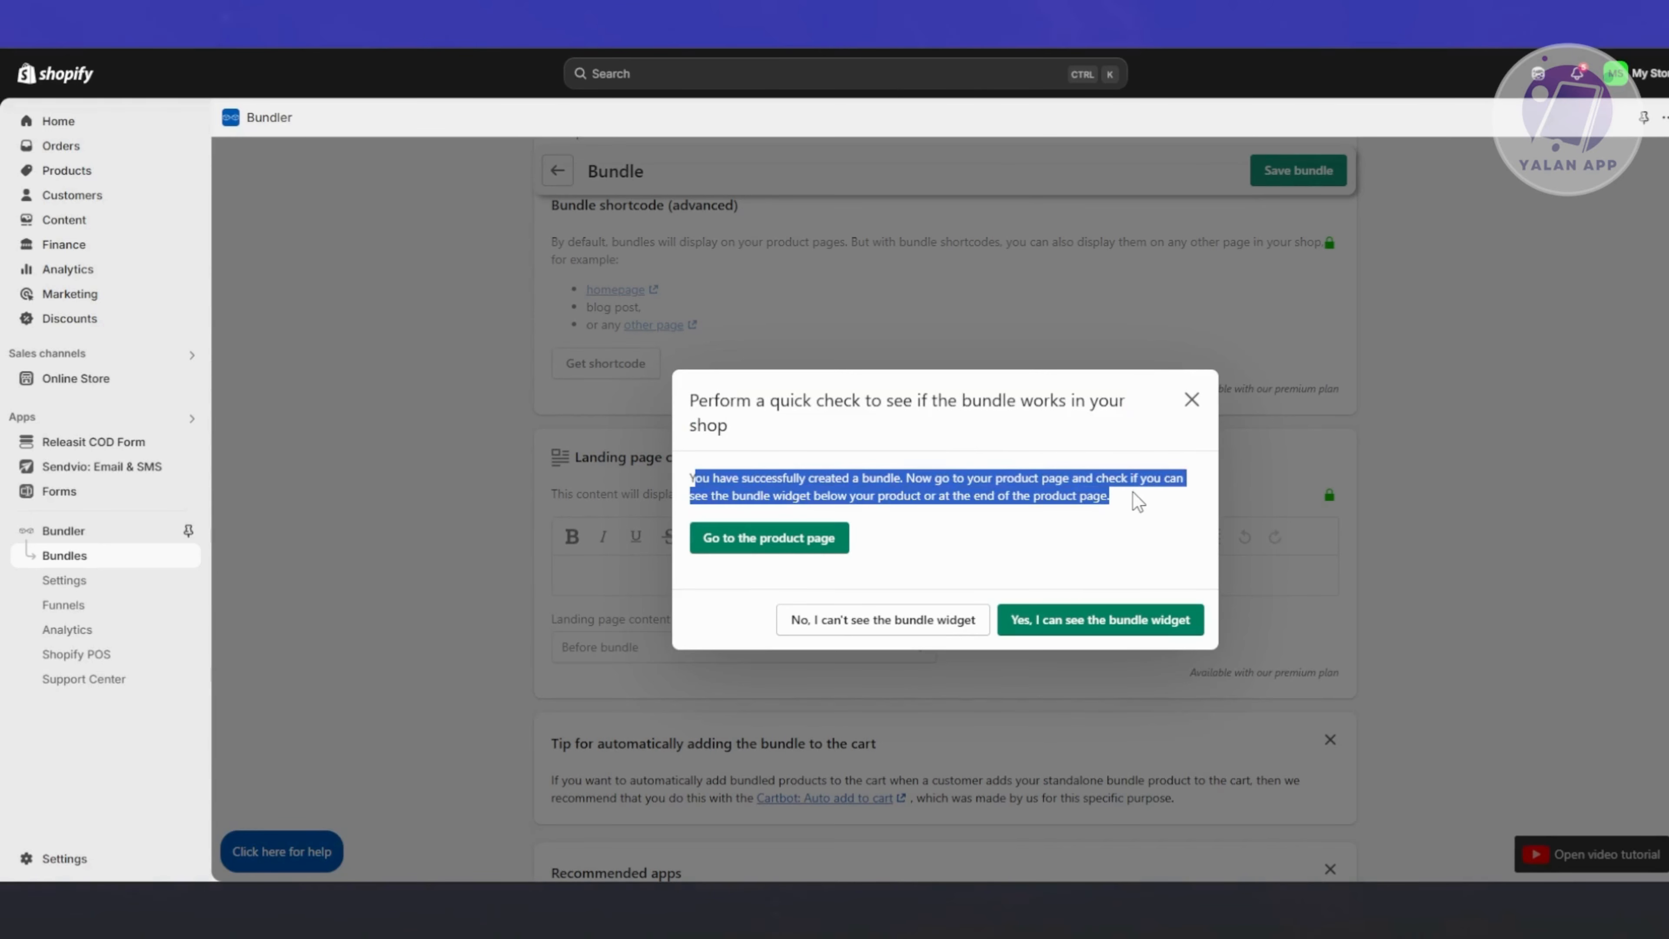
{"action": "left_click", "coordinate": [763, 540]}
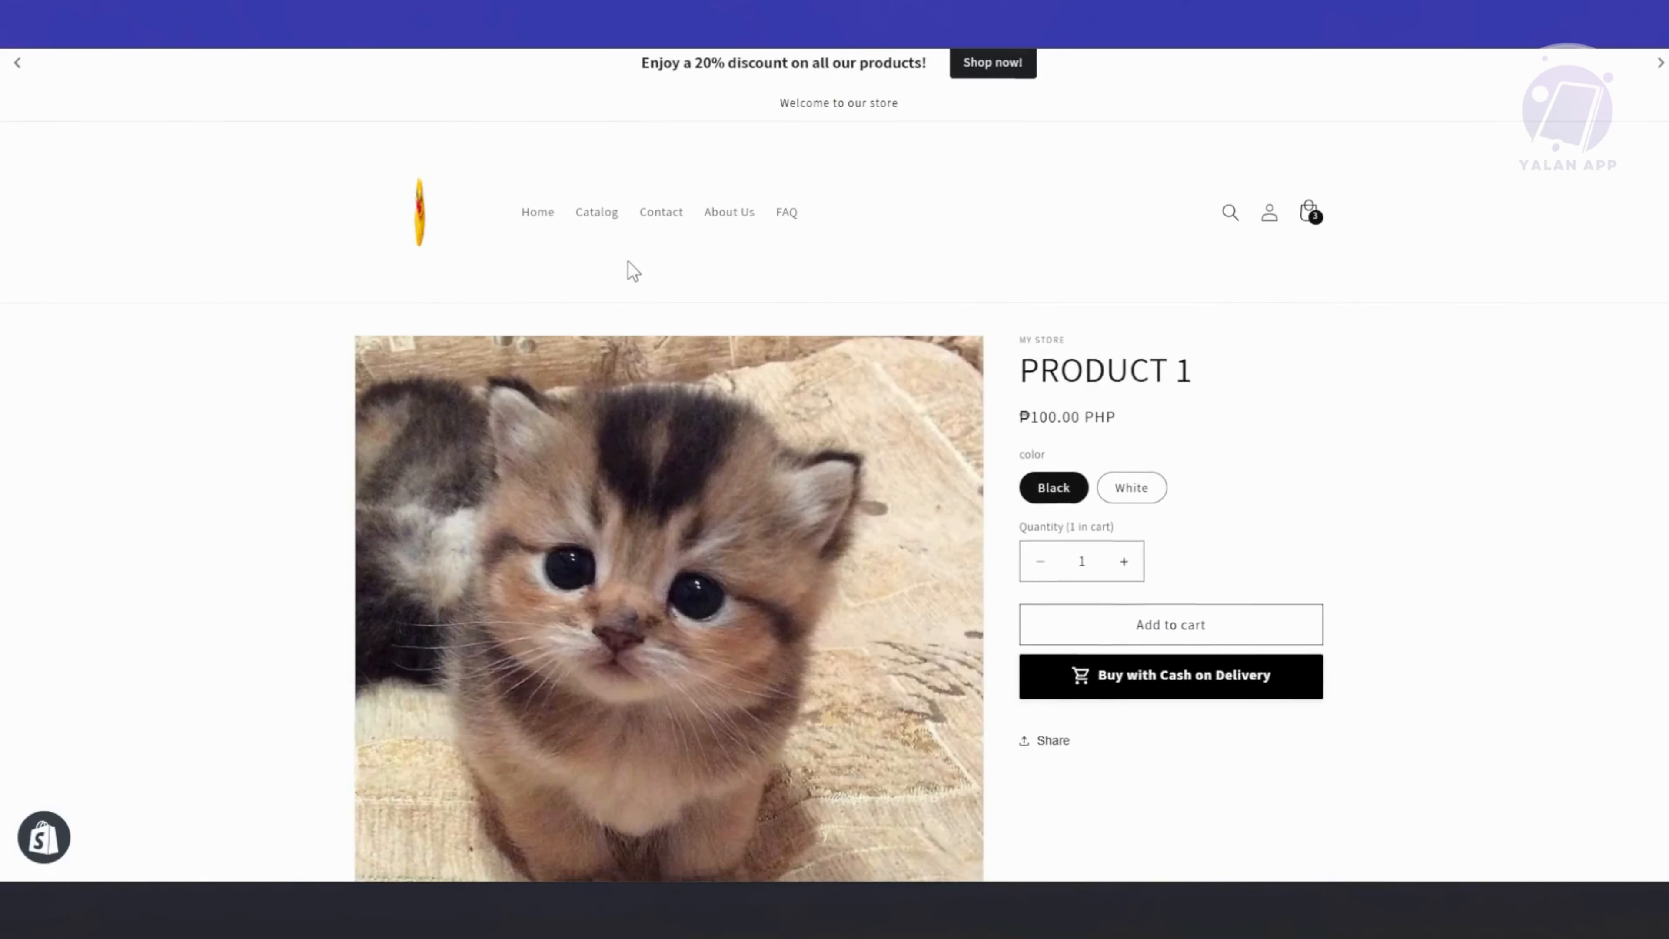
Examine the bundle widget on the PRODUCT 1 store page, including its discounted prices, variants and Add to cart option
{"action": "scroll", "coordinate": [633, 269], "scroll_direction": "down", "scroll_amount": 5}
{"action": "scroll", "coordinate": [629, 270], "scroll_direction": "up", "scroll_amount": 5}
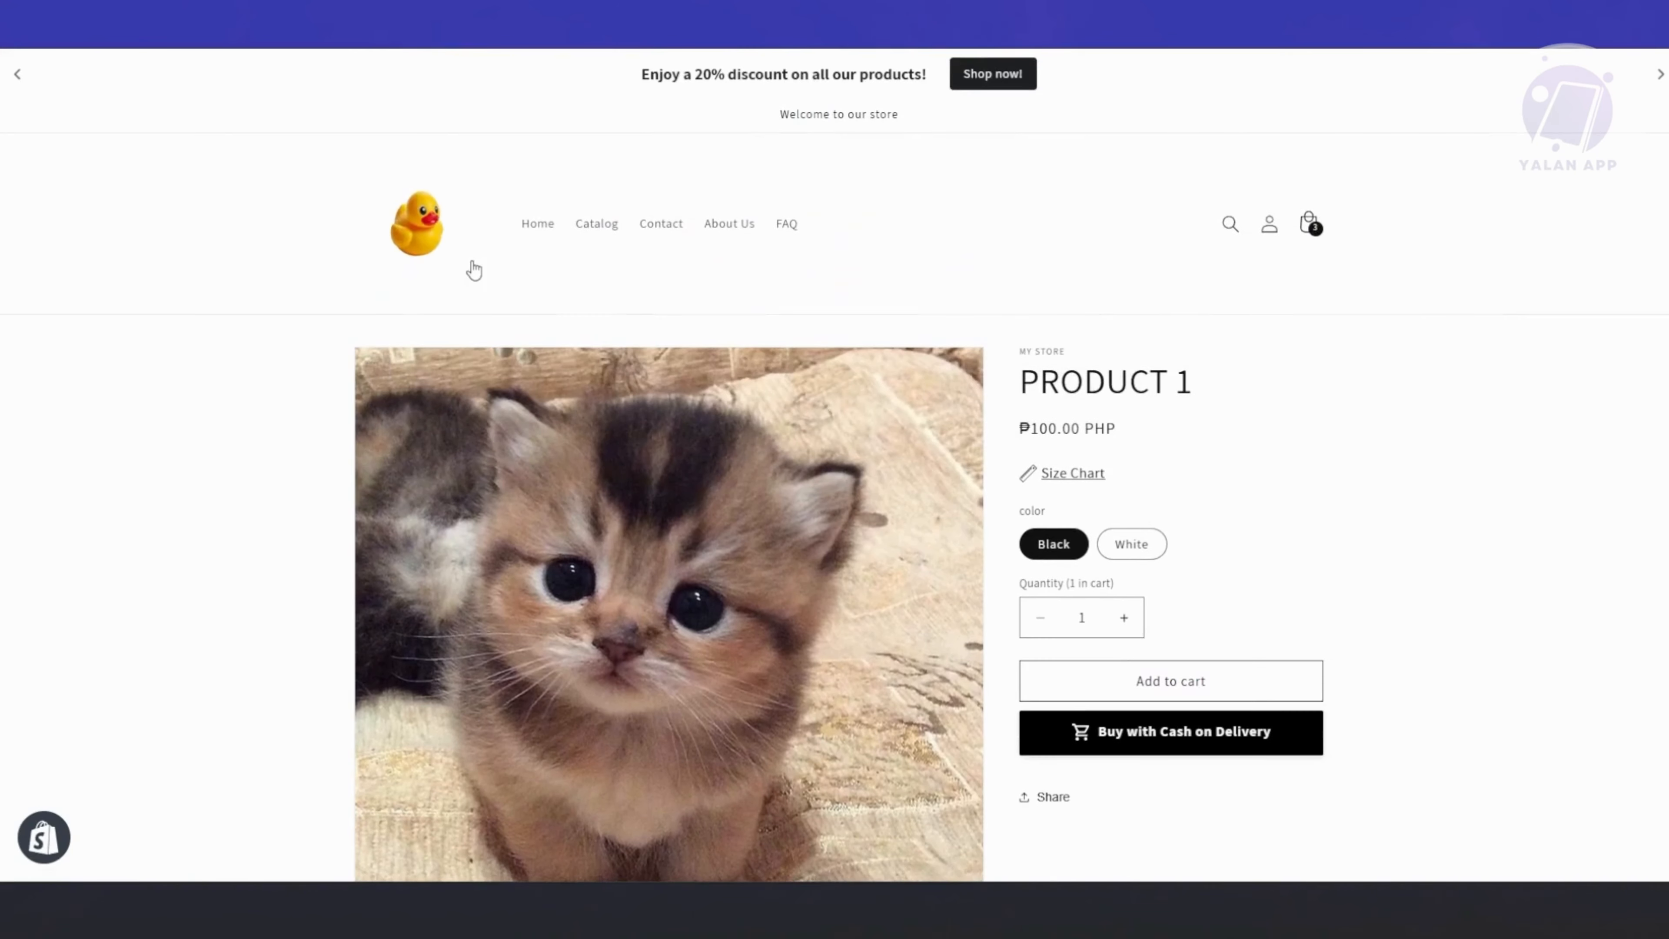
{"action": "scroll", "coordinate": [648, 473], "scroll_direction": "down", "scroll_amount": 5}
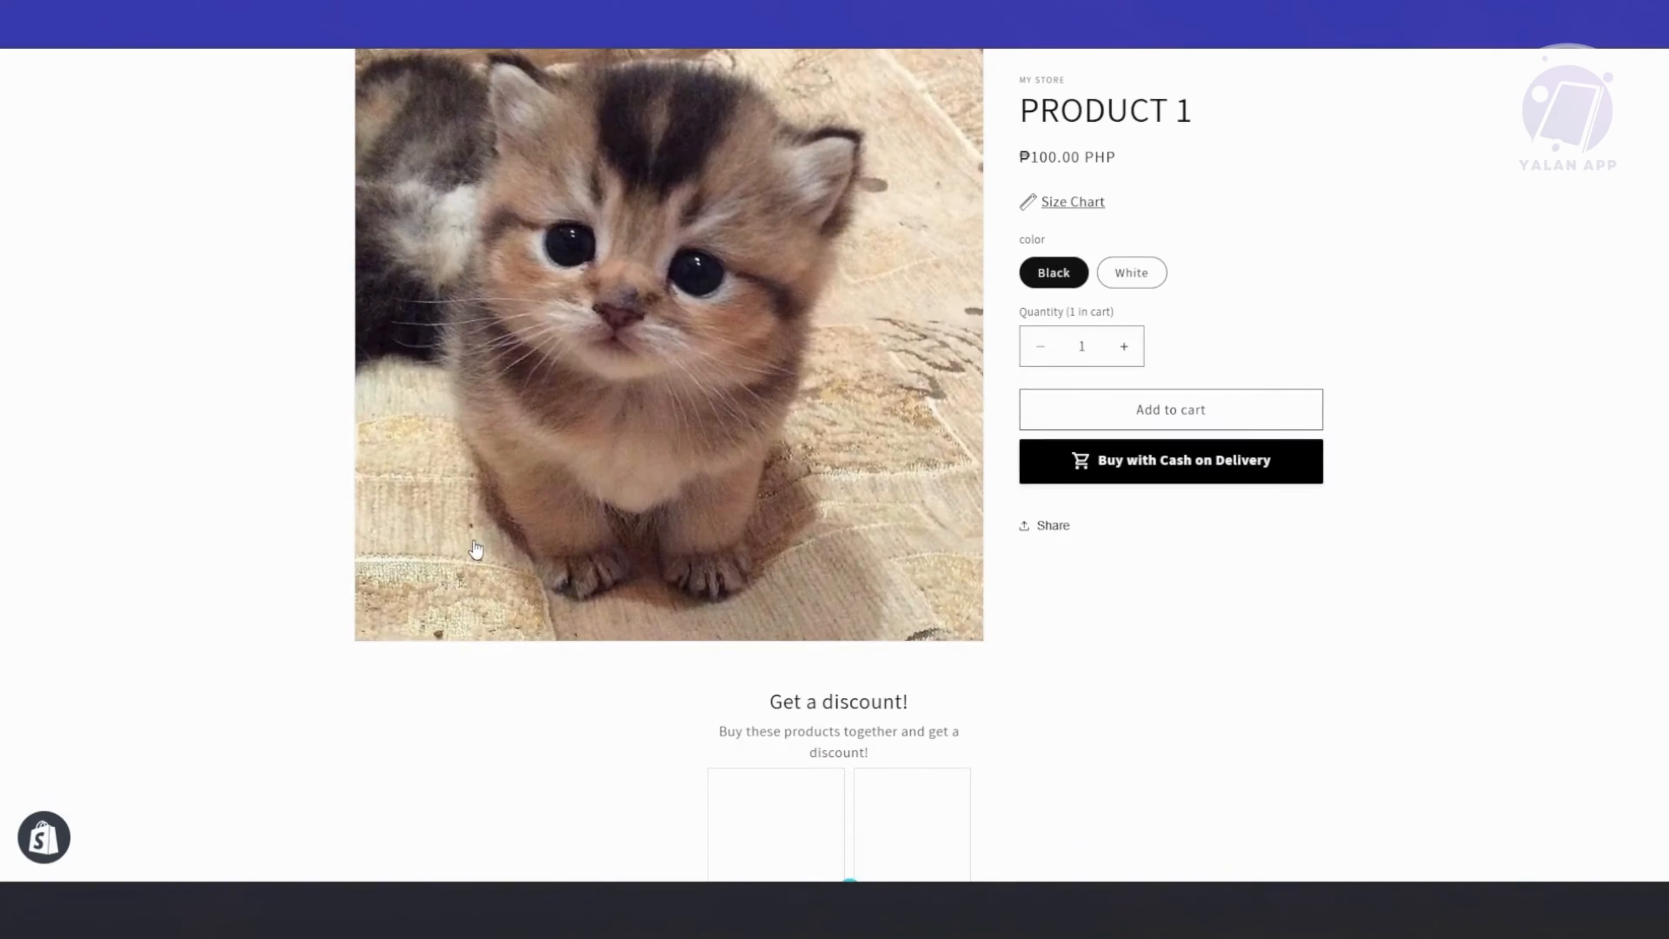
{"action": "scroll", "coordinate": [1093, 544], "scroll_direction": "down", "scroll_amount": 5}
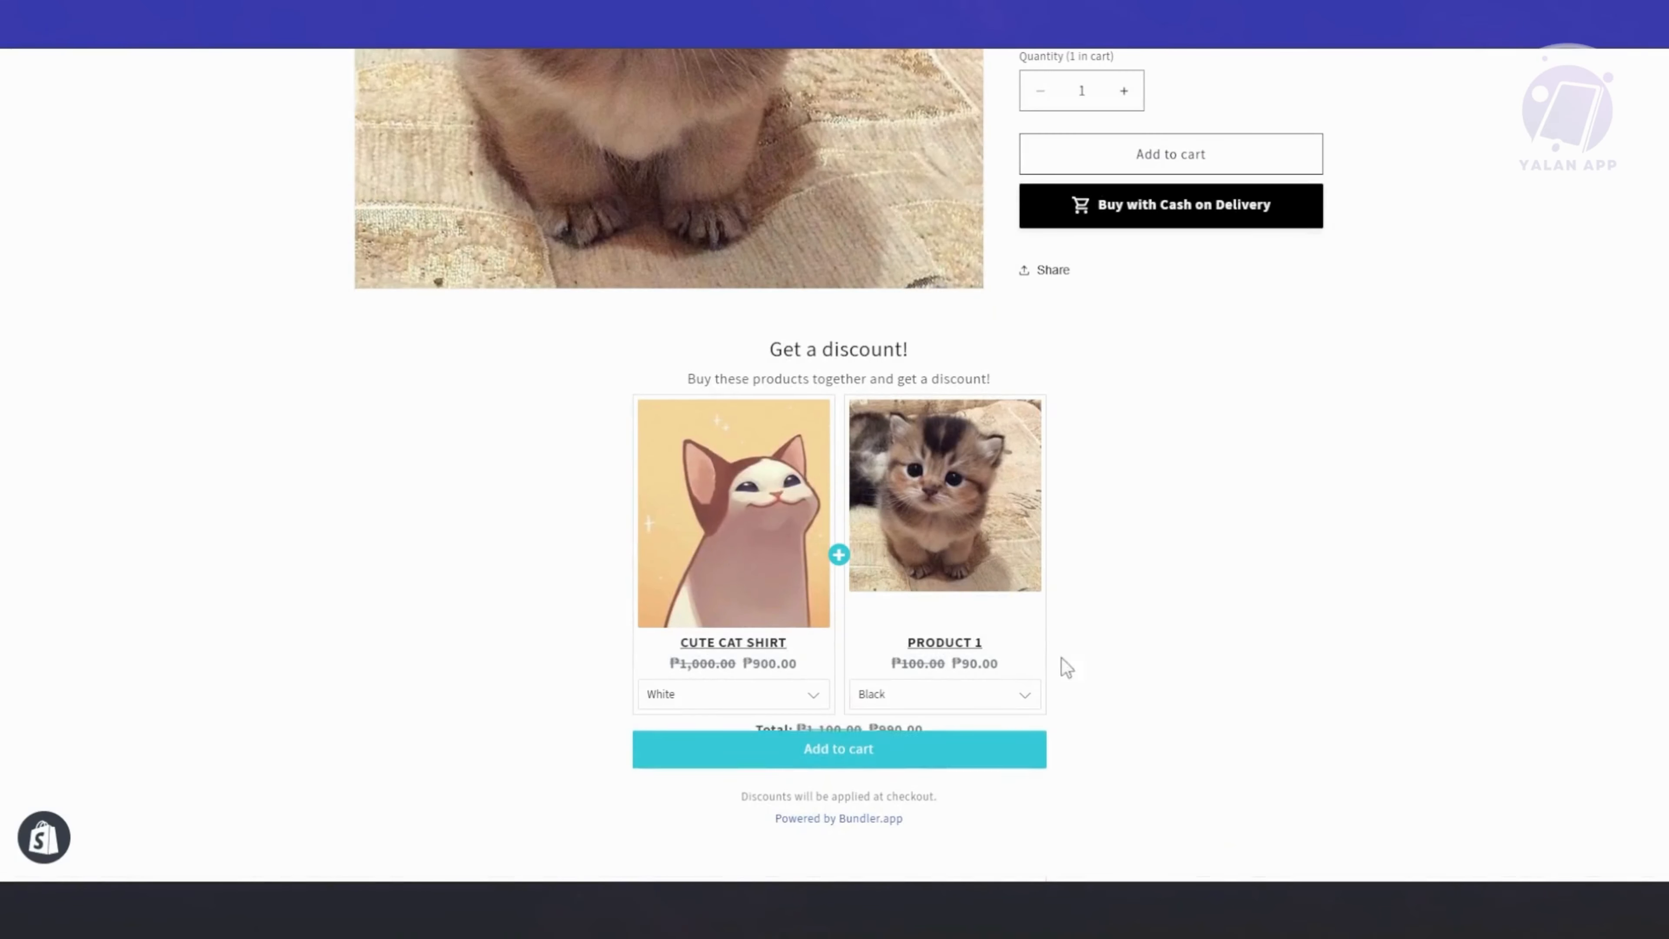
{"action": "scroll", "coordinate": [574, 699], "scroll_direction": "down", "scroll_amount": 4}
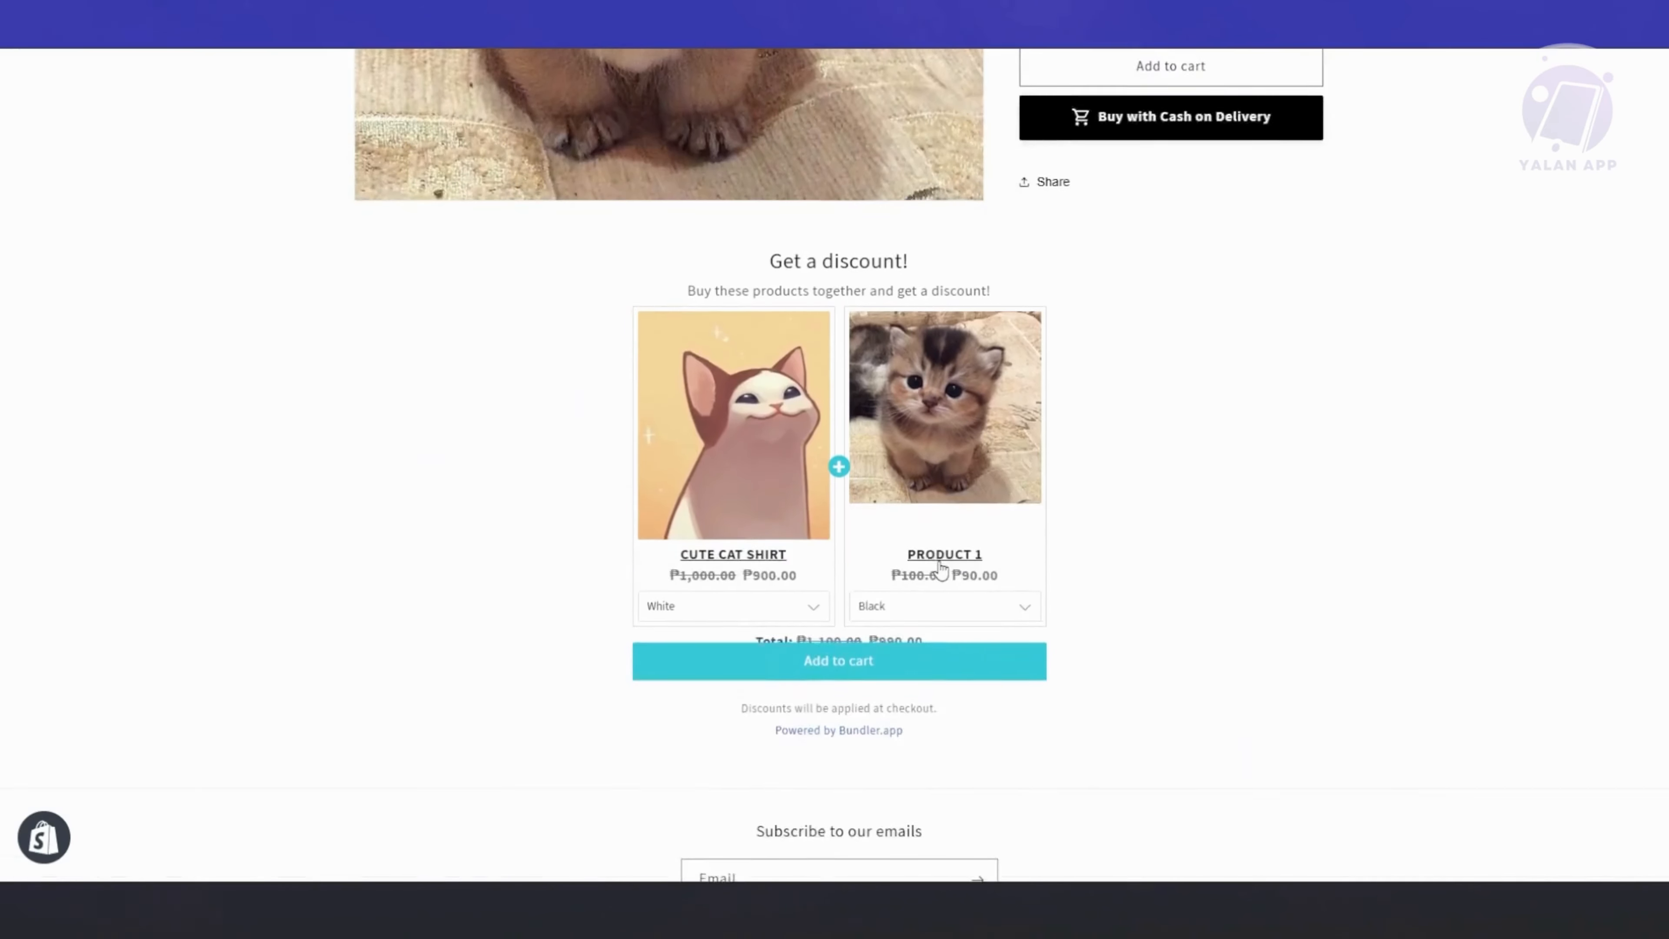
{"action": "left_click", "coordinate": [801, 494]}
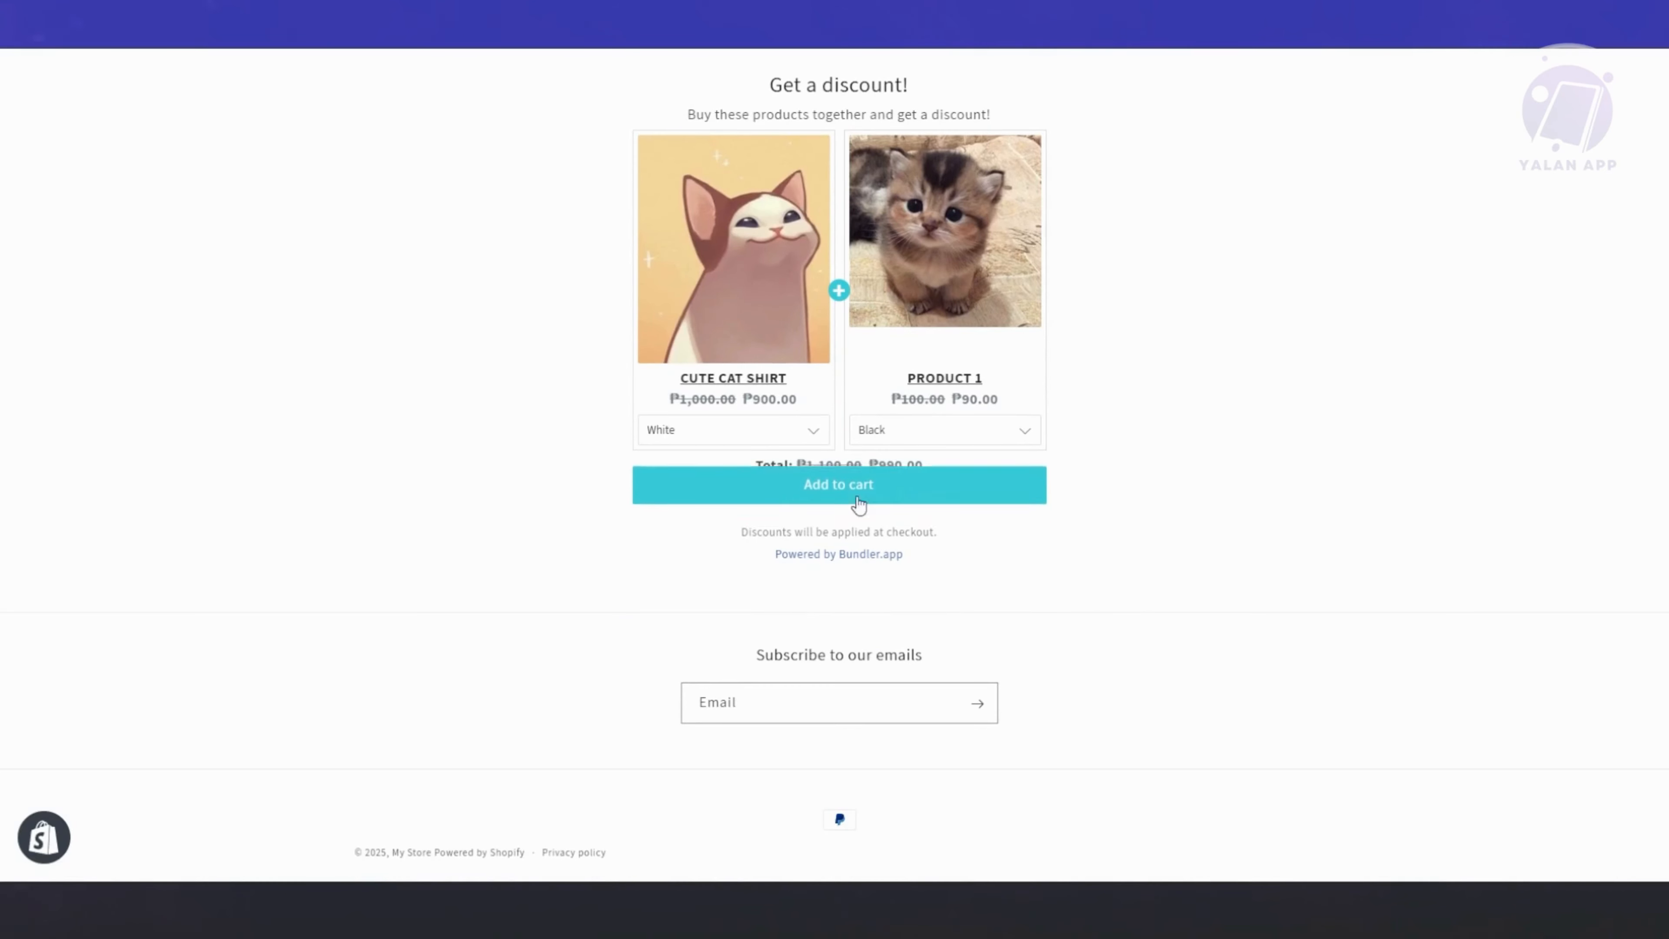
{"action": "left_click", "coordinate": [854, 506]}
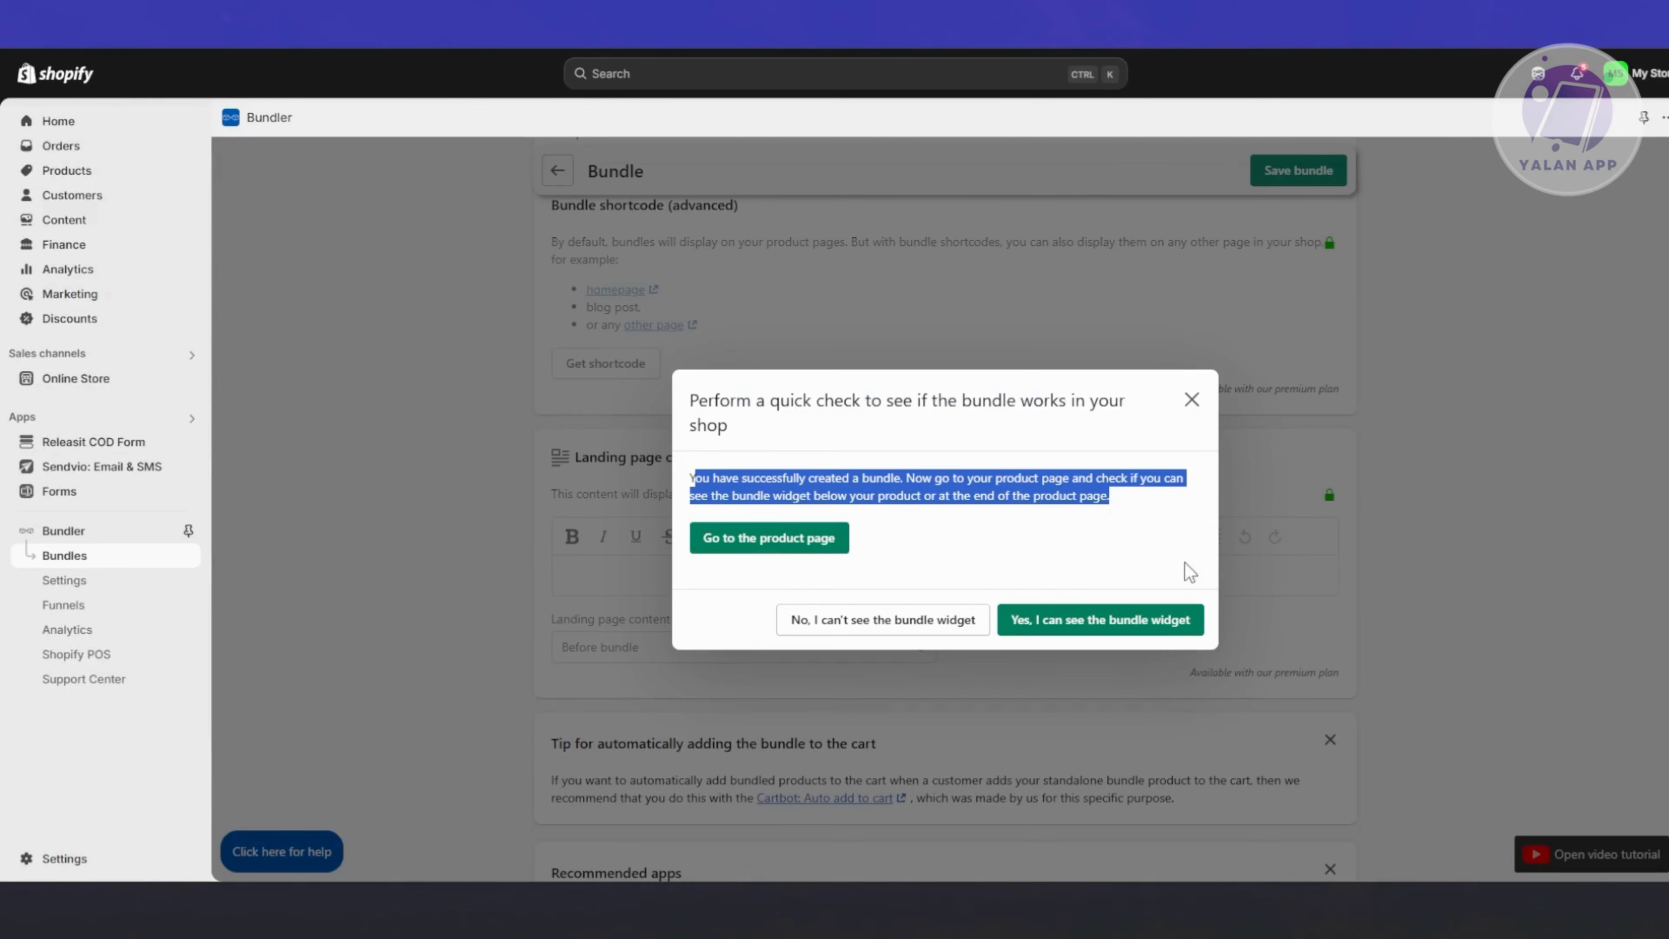
Confirm that the bundle widget can be seen in the shop and that its display is fine
{"action": "left_click", "coordinate": [1139, 536]}
{"action": "left_click", "coordinate": [1088, 631]}
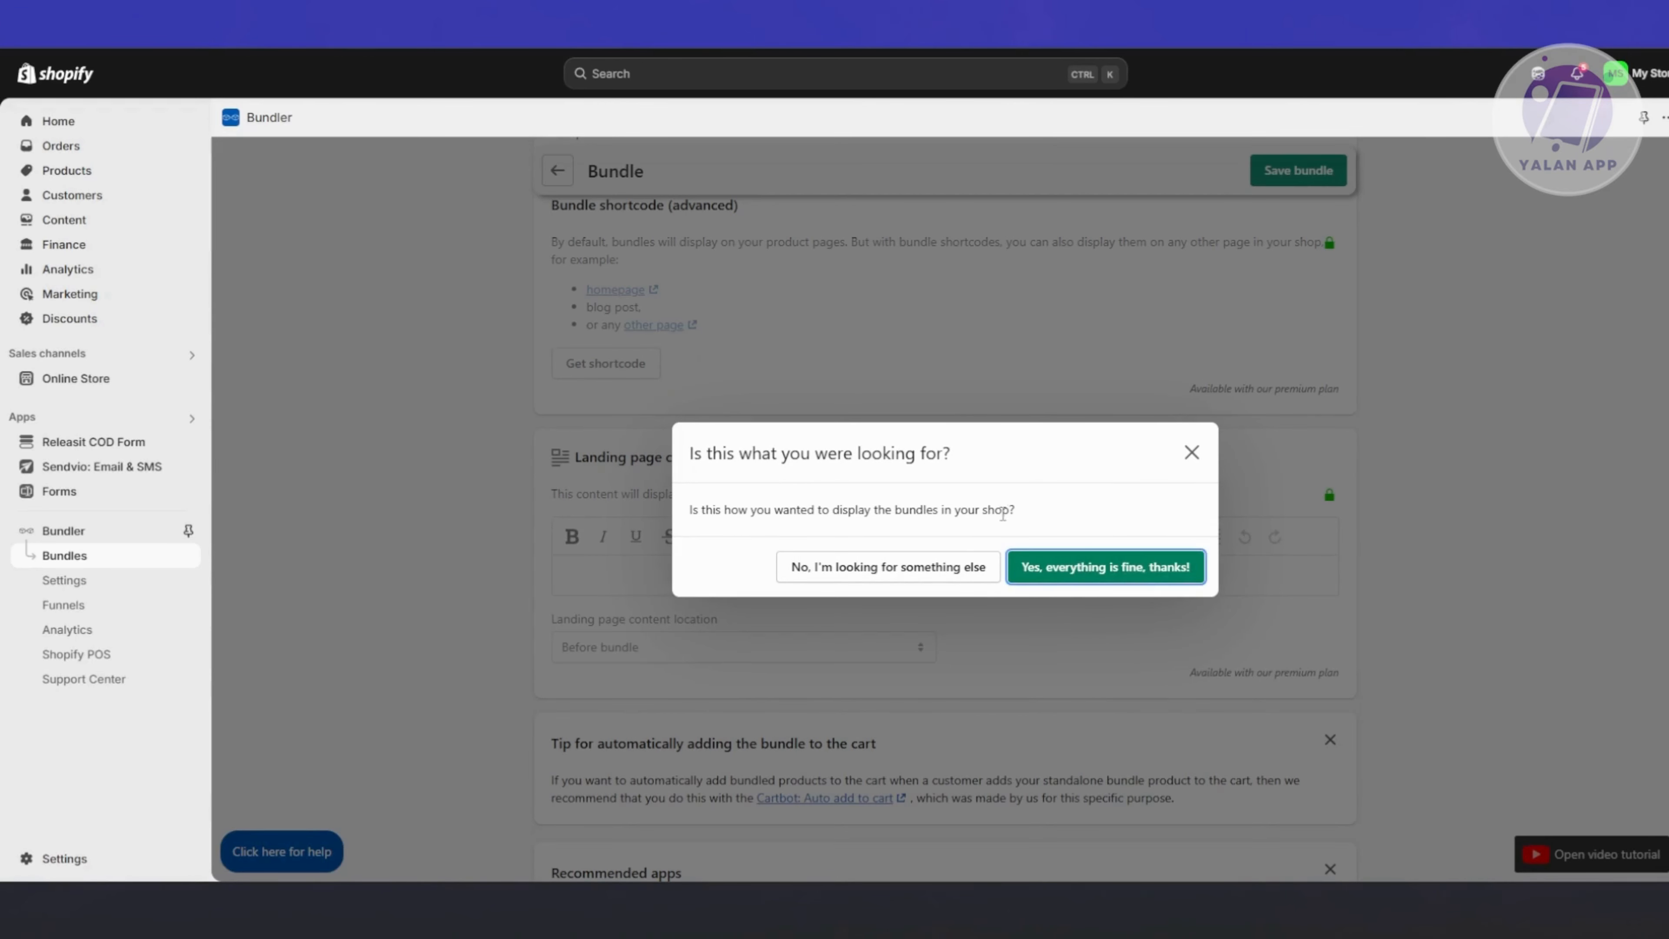
{"action": "left_click", "coordinate": [1183, 569]}
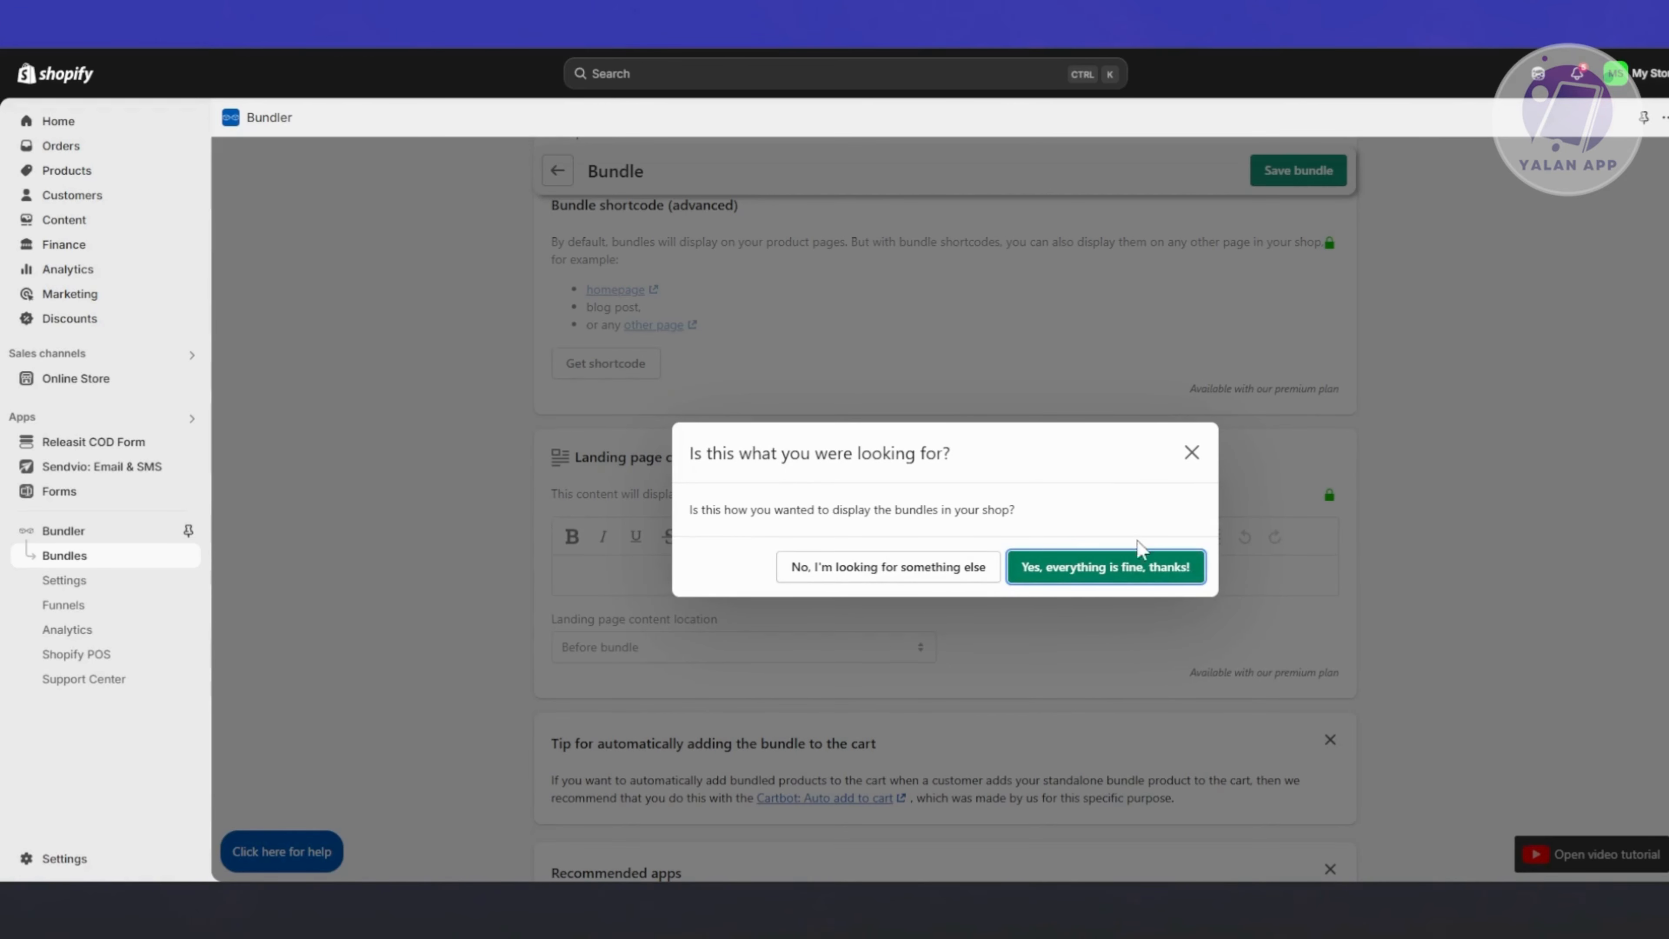
{"action": "left_click", "coordinate": [1136, 574]}
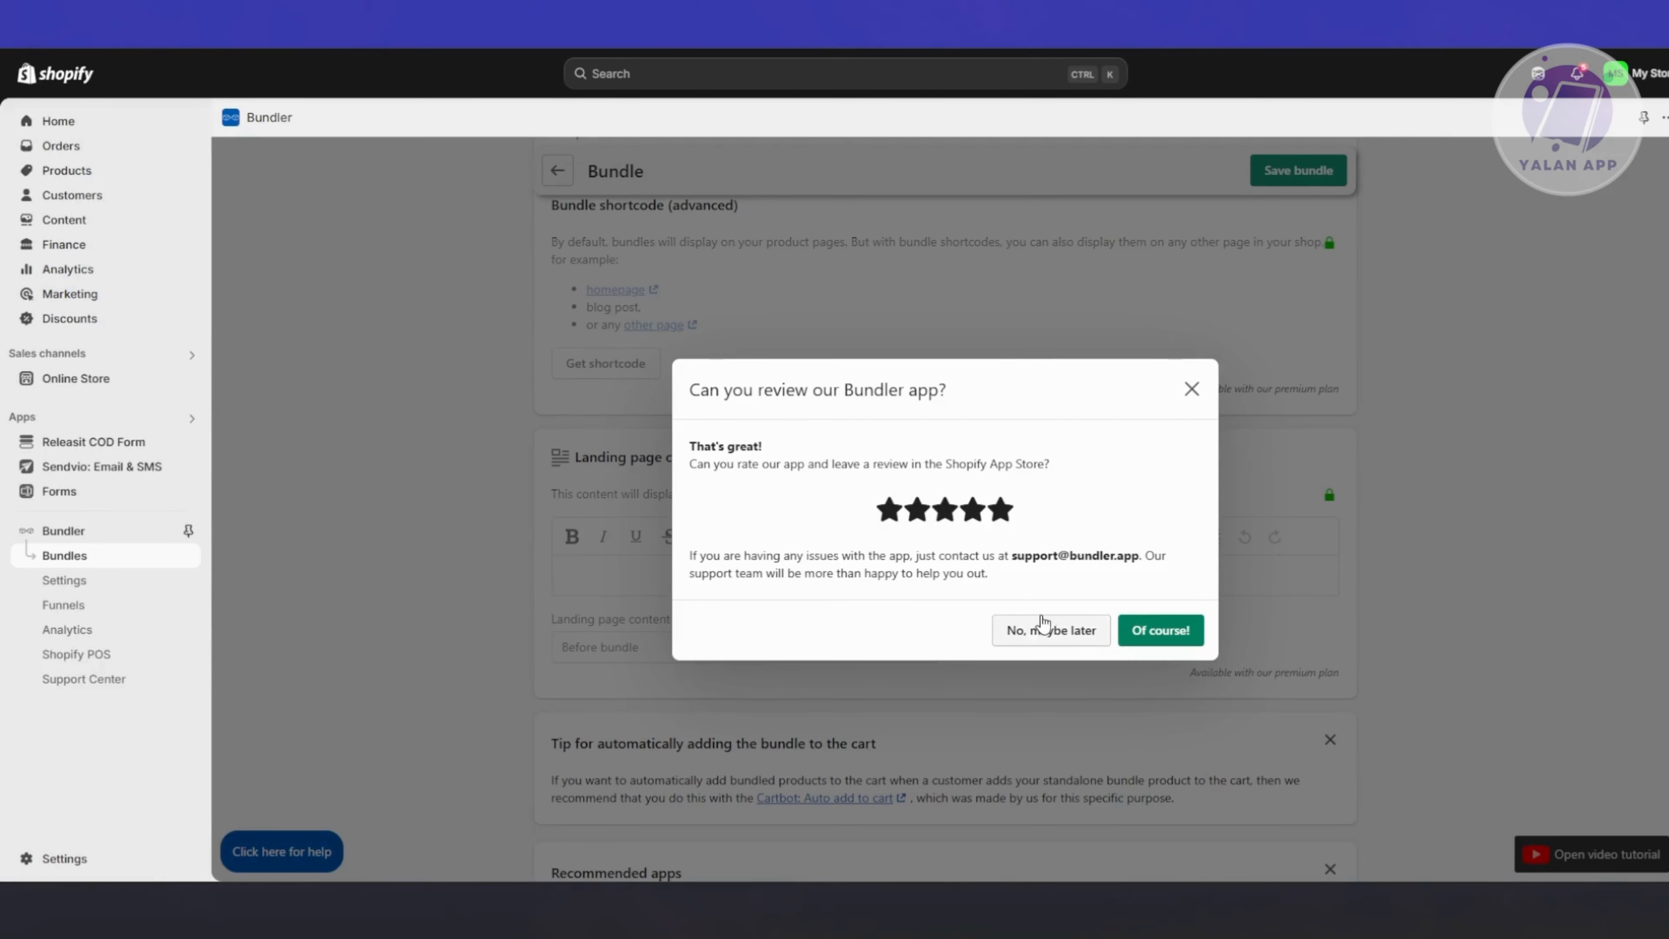
Decline the Bundler app review request and look over the bundle widget on the store product page again
{"action": "left_click", "coordinate": [1035, 630]}
{"action": "scroll", "coordinate": [452, 490], "scroll_direction": "up", "scroll_amount": 5}
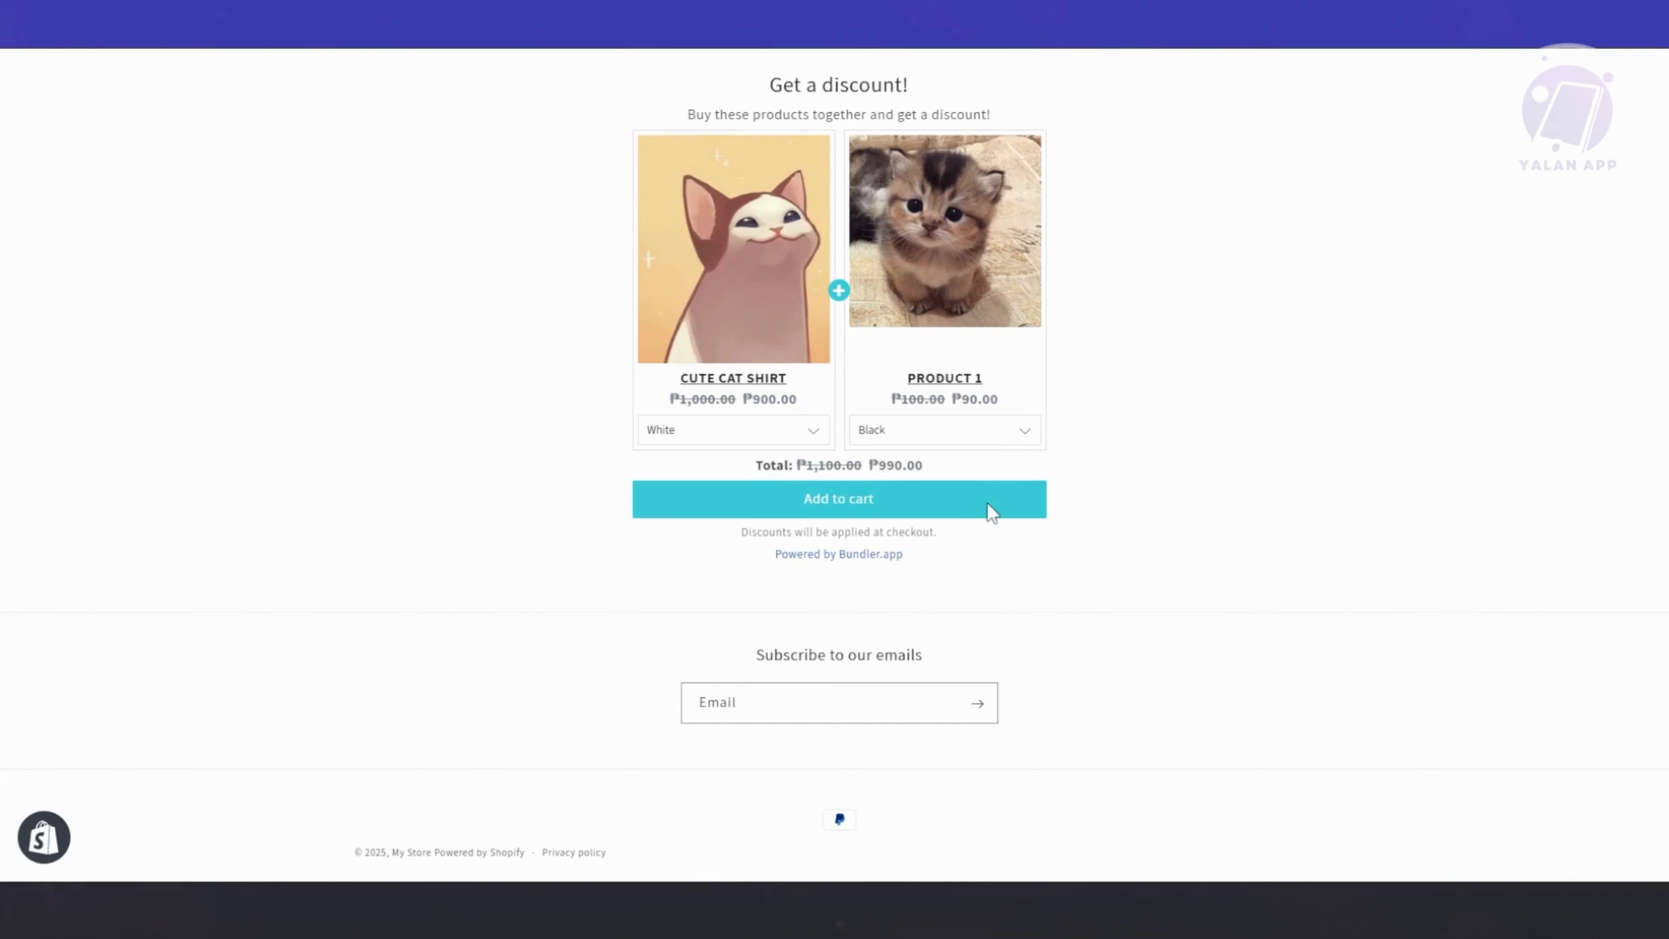
{"action": "scroll", "coordinate": [1147, 569], "scroll_direction": "up", "scroll_amount": 10}
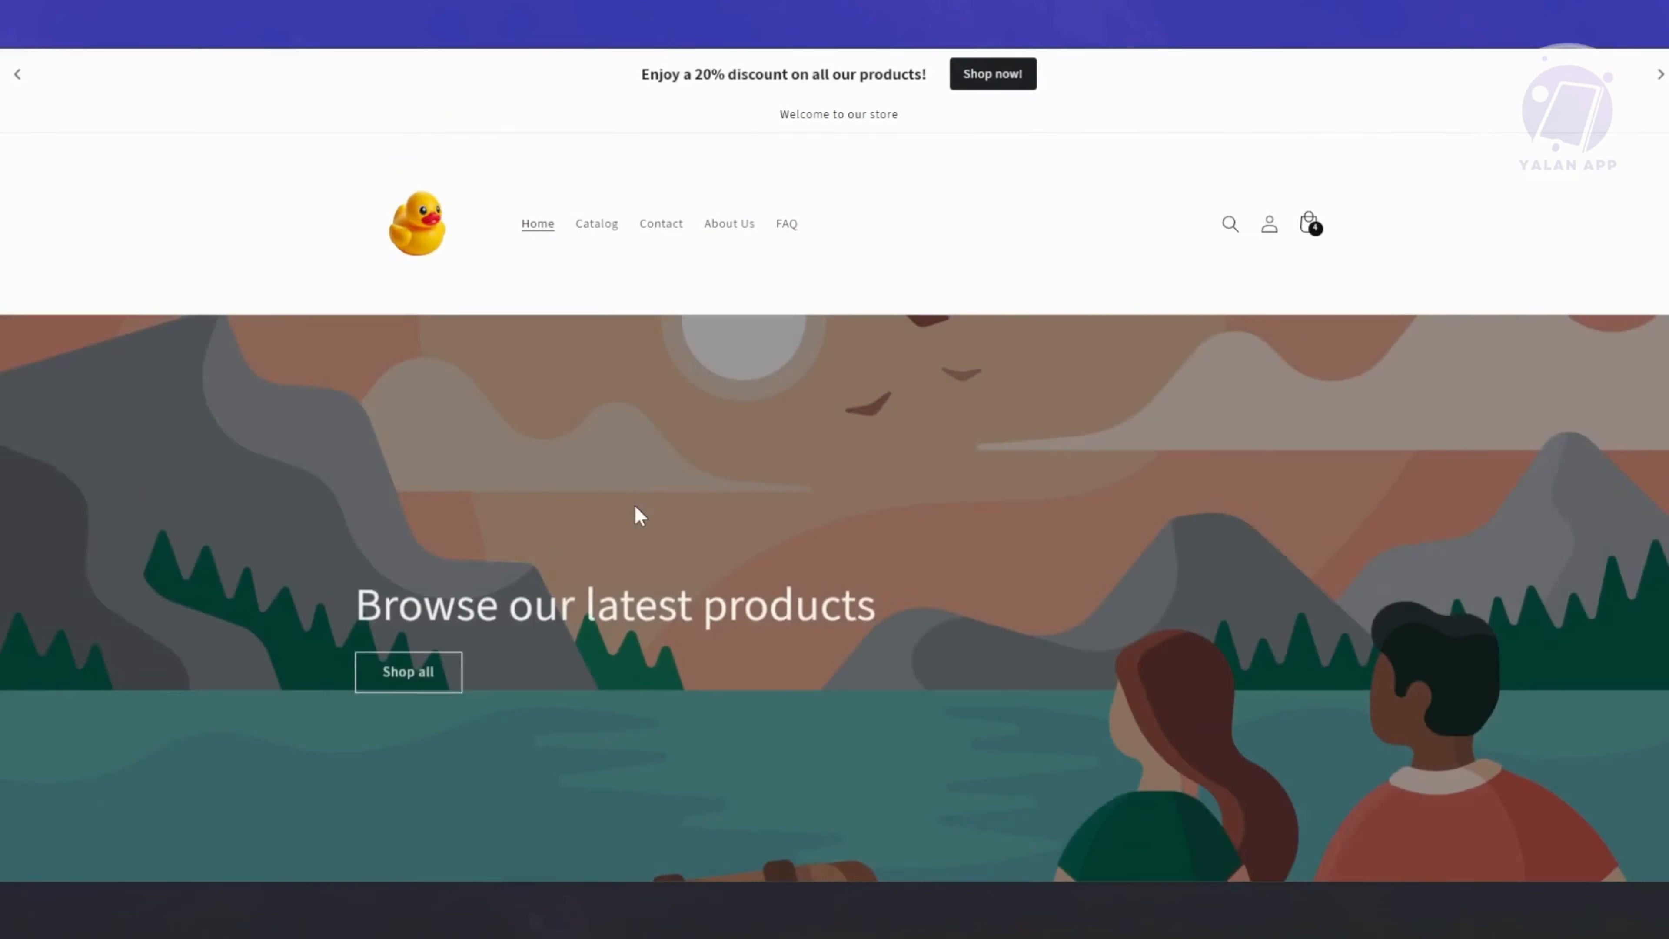
Check the Jewelry product page from the home page's featured products for a bundle widget, dismissing the discount offer, and return to the home page
{"action": "scroll", "coordinate": [659, 514], "scroll_direction": "down", "scroll_amount": 10}
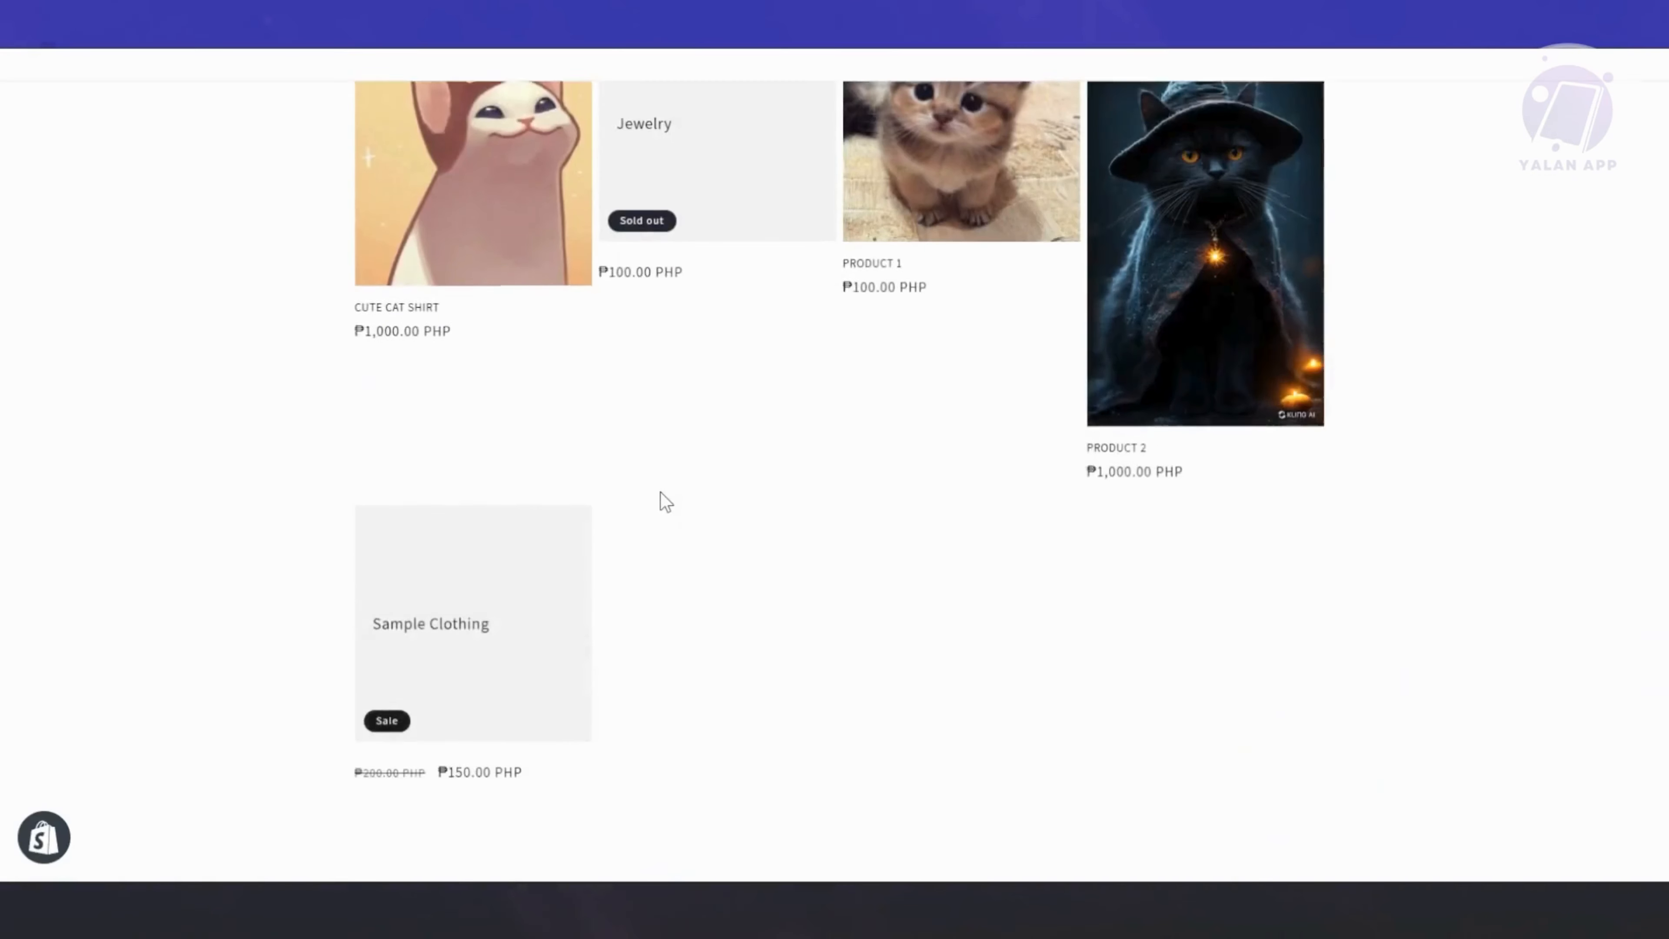
{"action": "scroll", "coordinate": [941, 326], "scroll_direction": "up", "scroll_amount": 3}
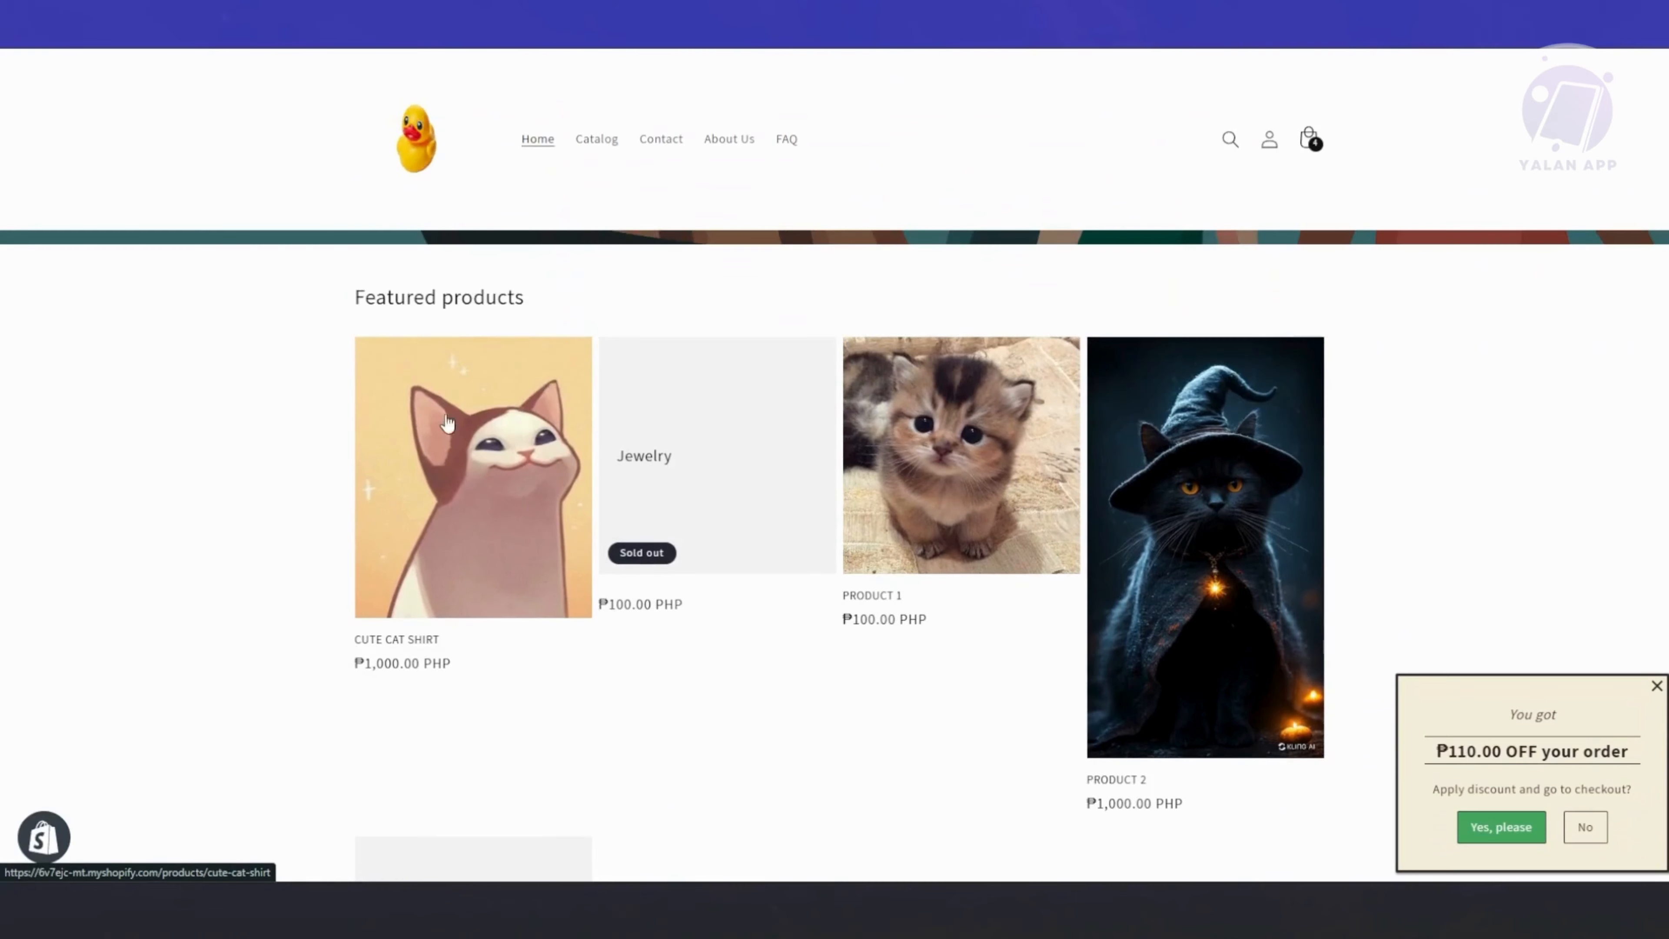
{"action": "left_click", "coordinate": [714, 441]}
{"action": "scroll", "coordinate": [1151, 414], "scroll_direction": "down", "scroll_amount": 4}
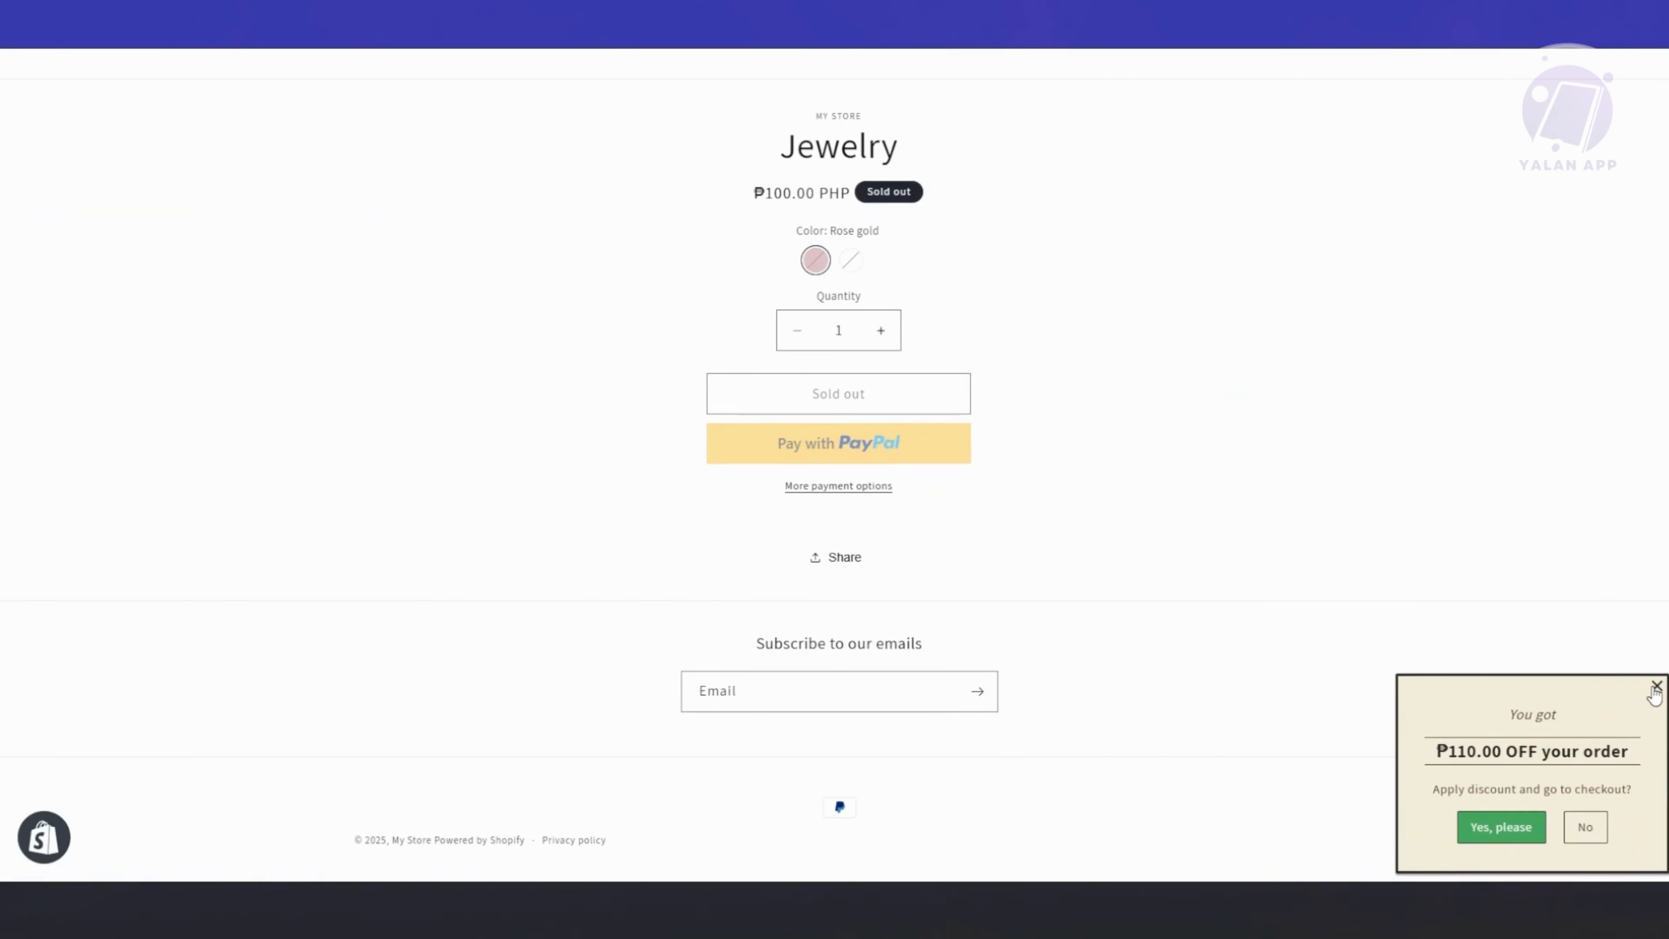
{"action": "left_click", "coordinate": [1656, 687]}
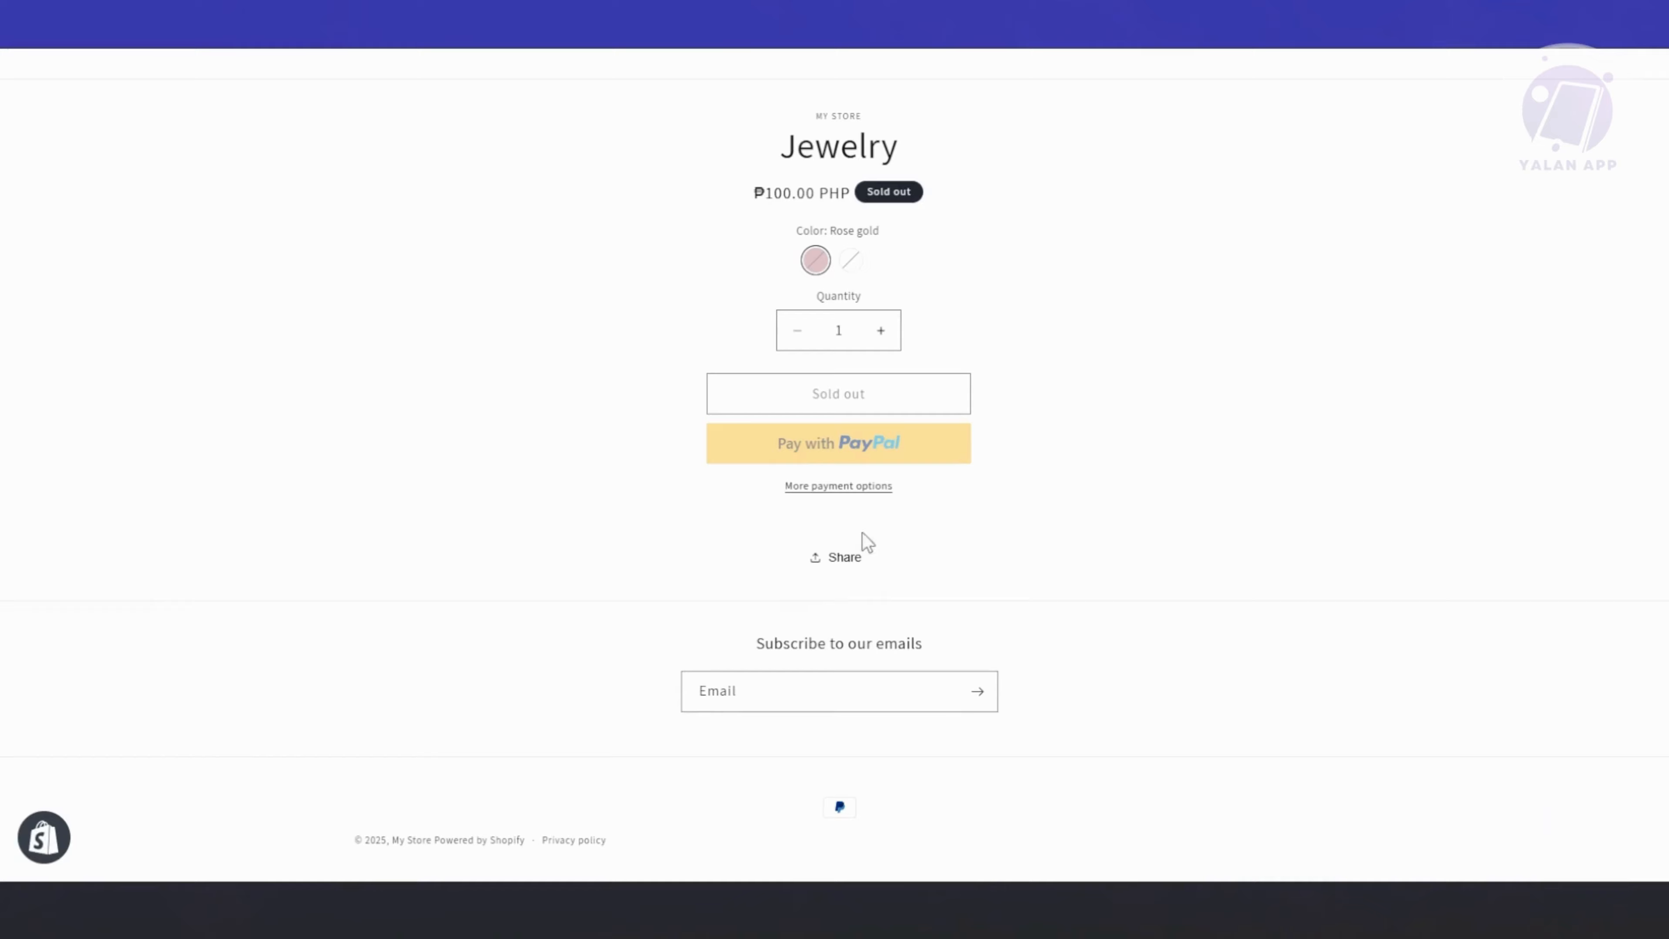
{"action": "key", "text": "alt+Left"}
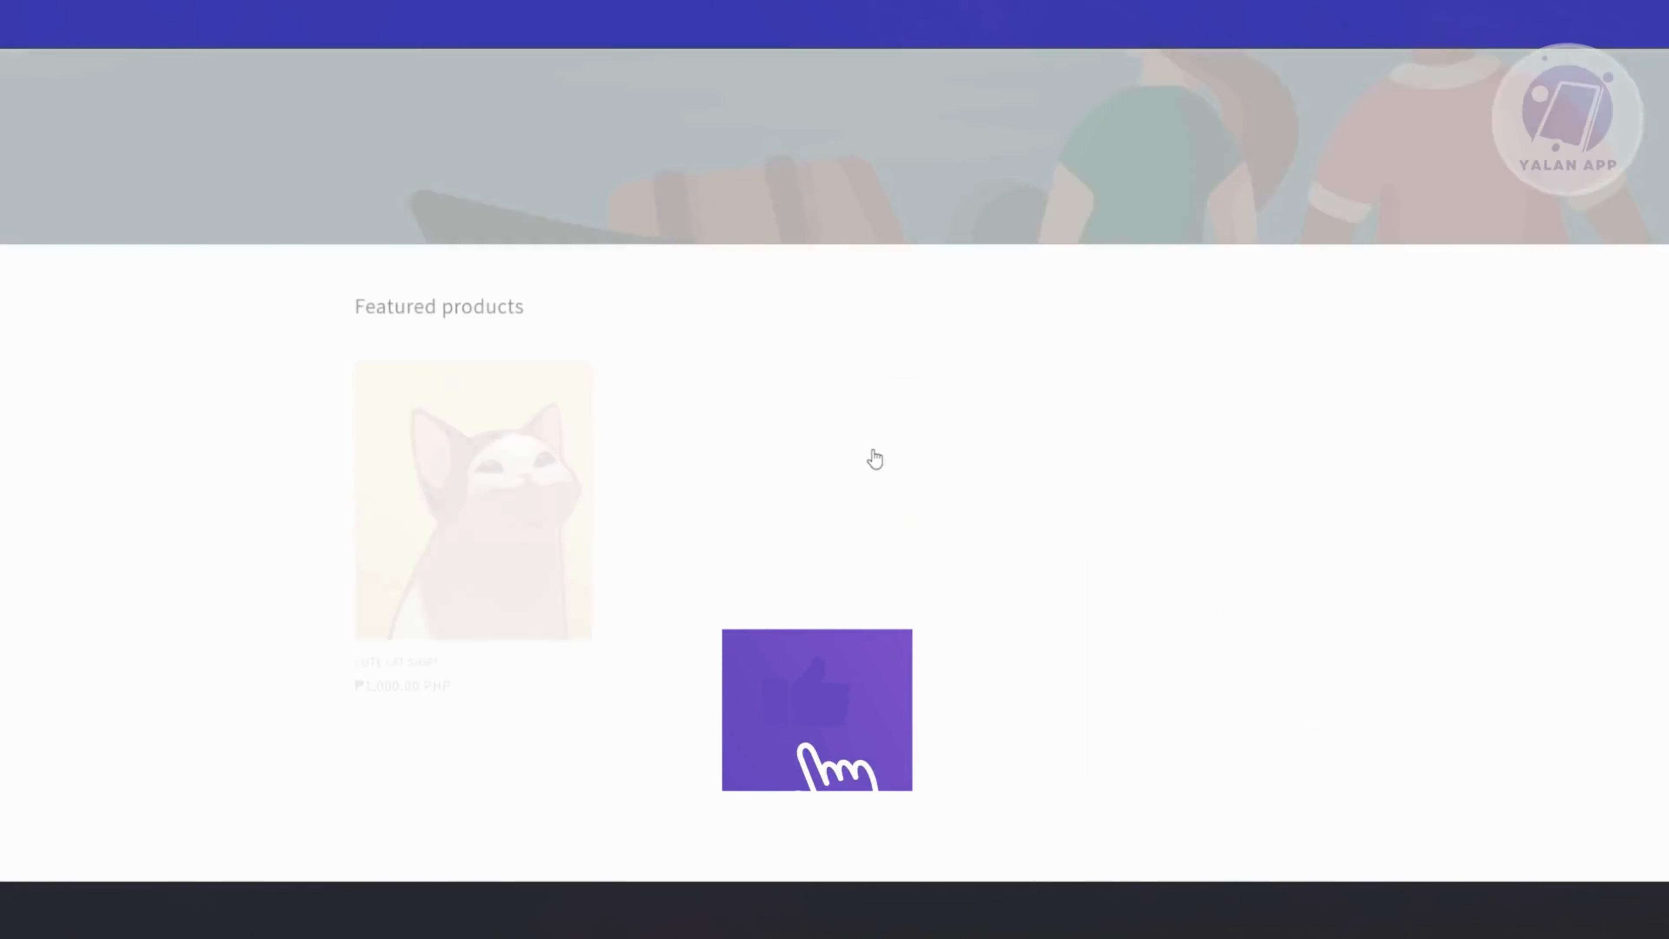